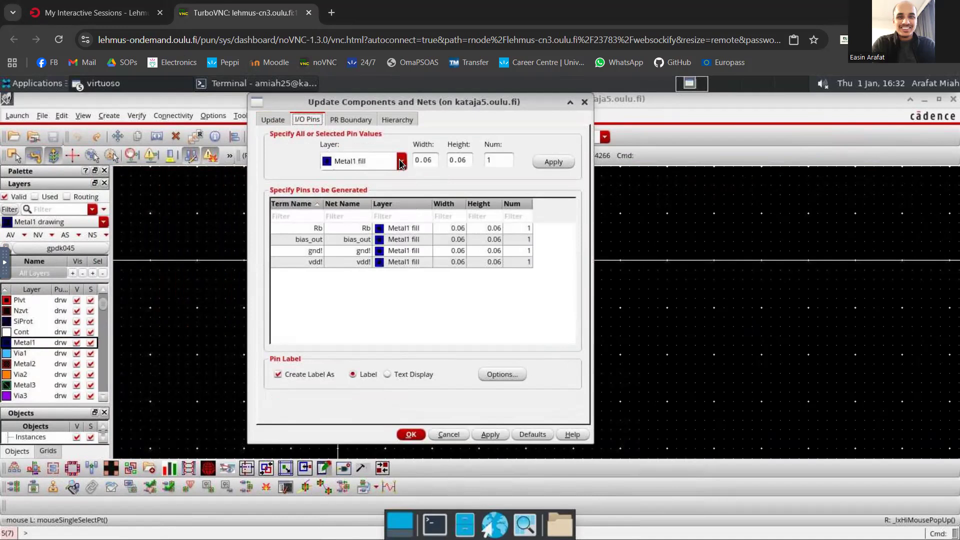
- Set the layer of all I/O pins to be generated to Metal1 pin
left_click(401, 163)
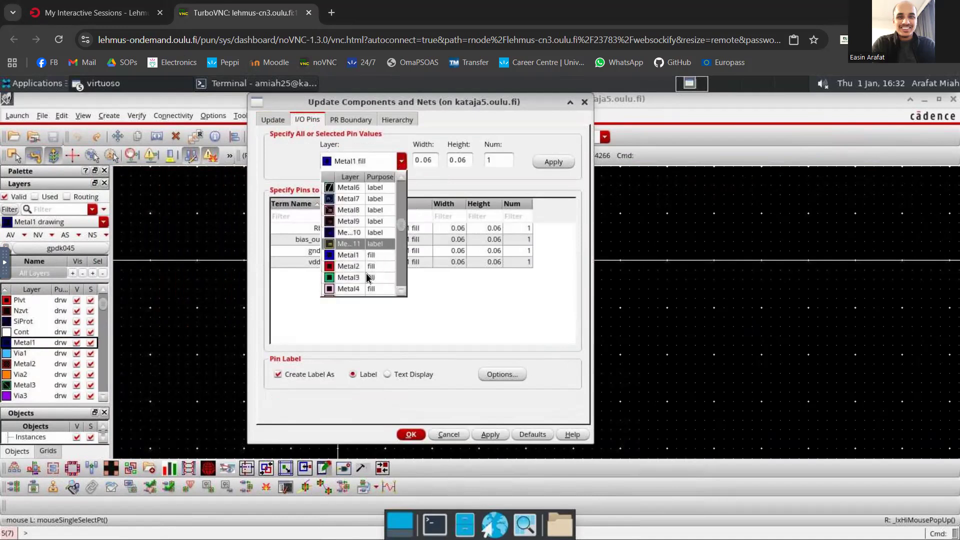
scroll(365, 272, "down", 4)
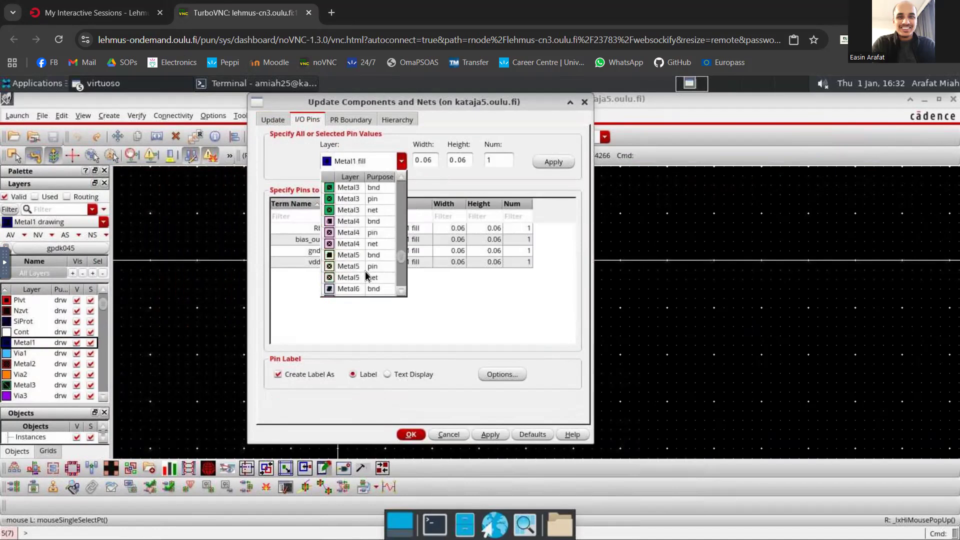
scroll(356, 255, "up", 3)
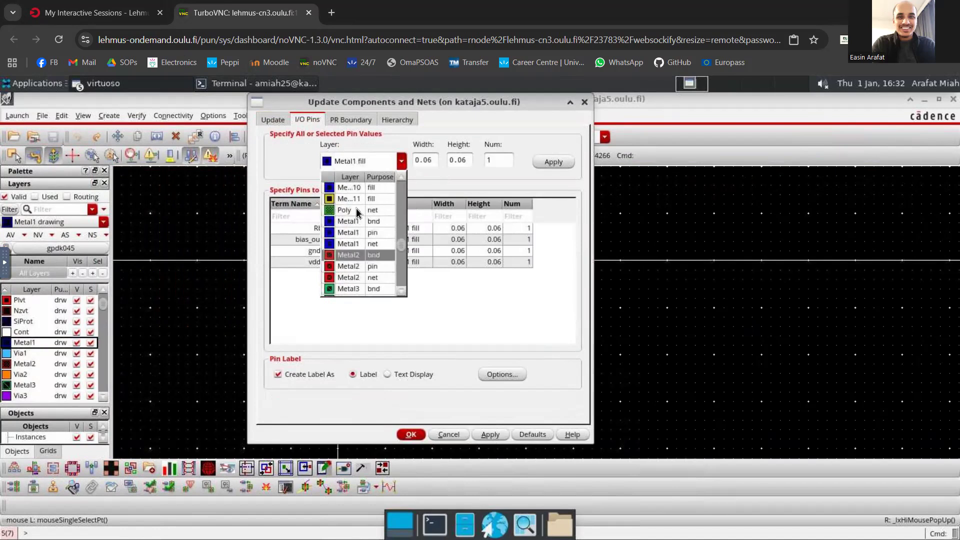
left_click(353, 234)
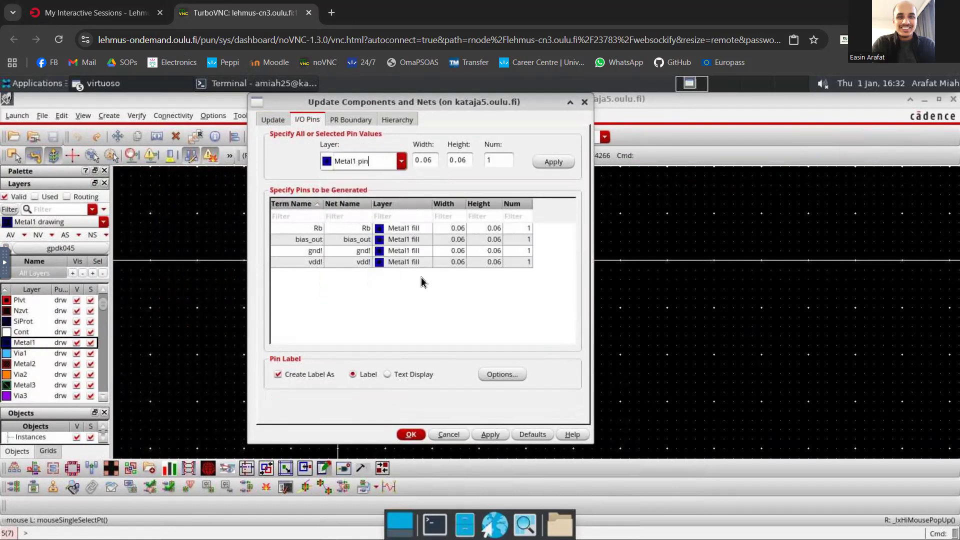
left_click(564, 161)
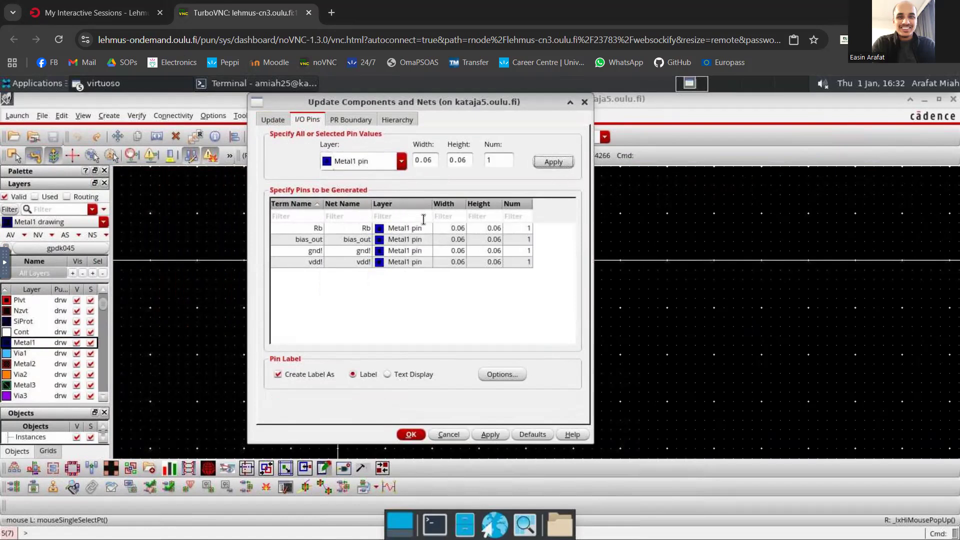
- Accept the pin label text style with layer Metal1 and purpose pin, and update the layout's components and nets
left_click(507, 375)
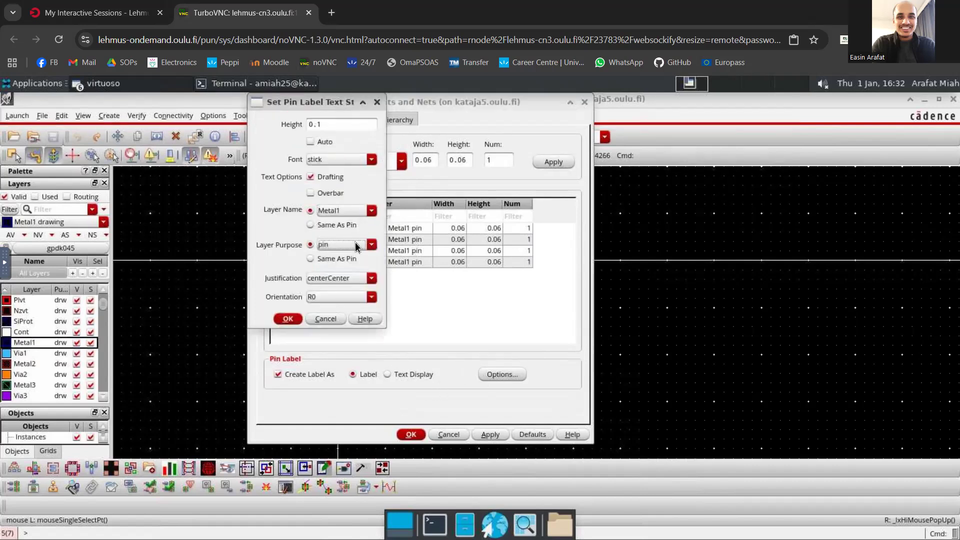
left_click(284, 319)
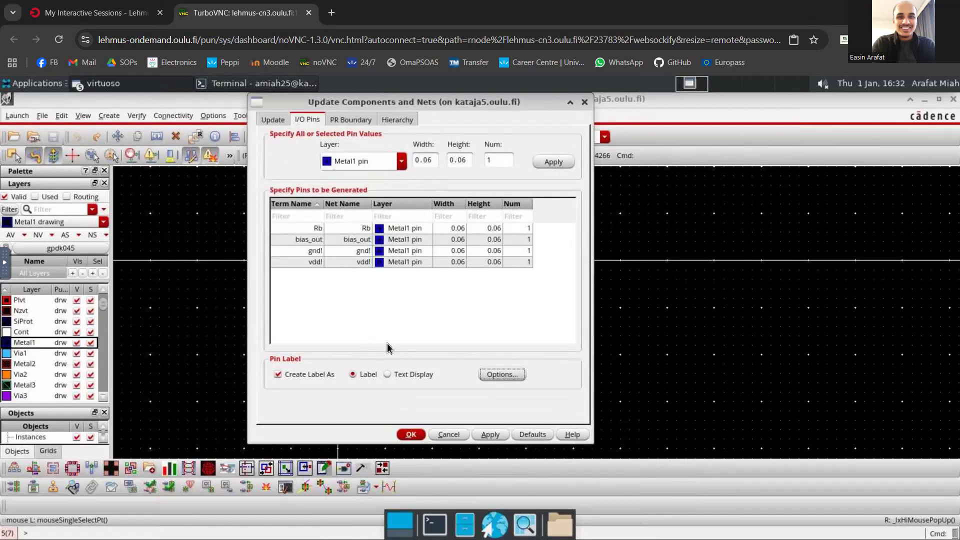
left_click(490, 434)
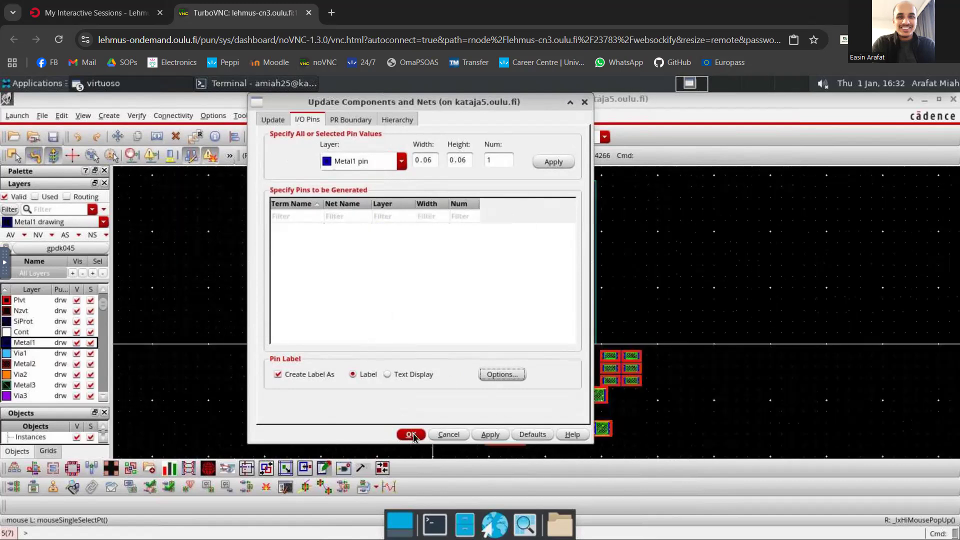
left_click(407, 434)
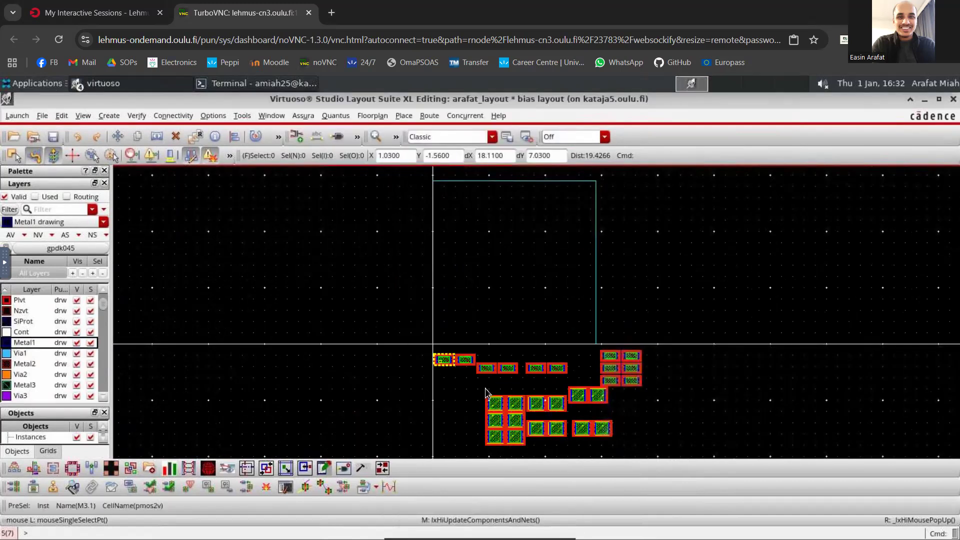
- Examine the generated transistor instances below the PR boundary in the bias layout
scroll(480, 385, "up", 2, "ctrl")
scroll(486, 379, "up", 3, "ctrl")
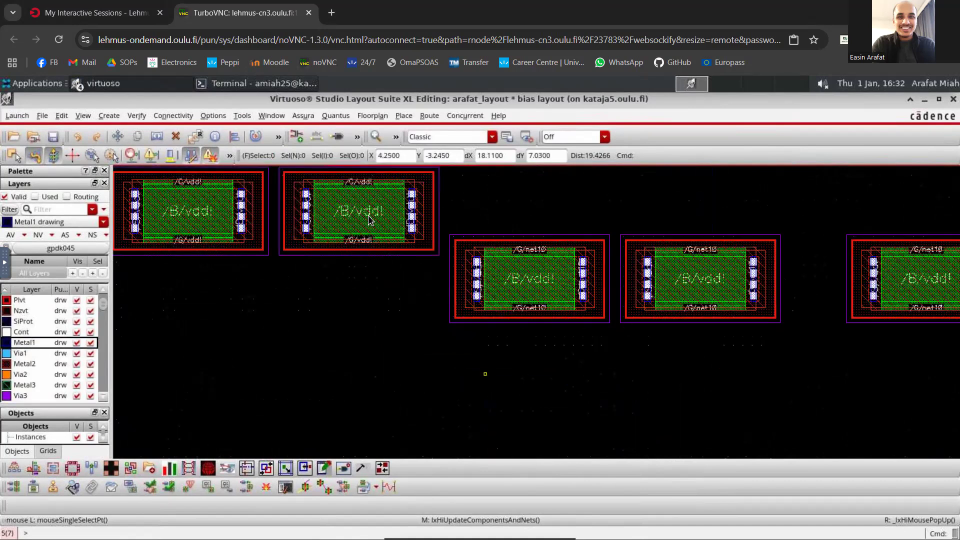
scroll(369, 220, "down", 3, "ctrl")
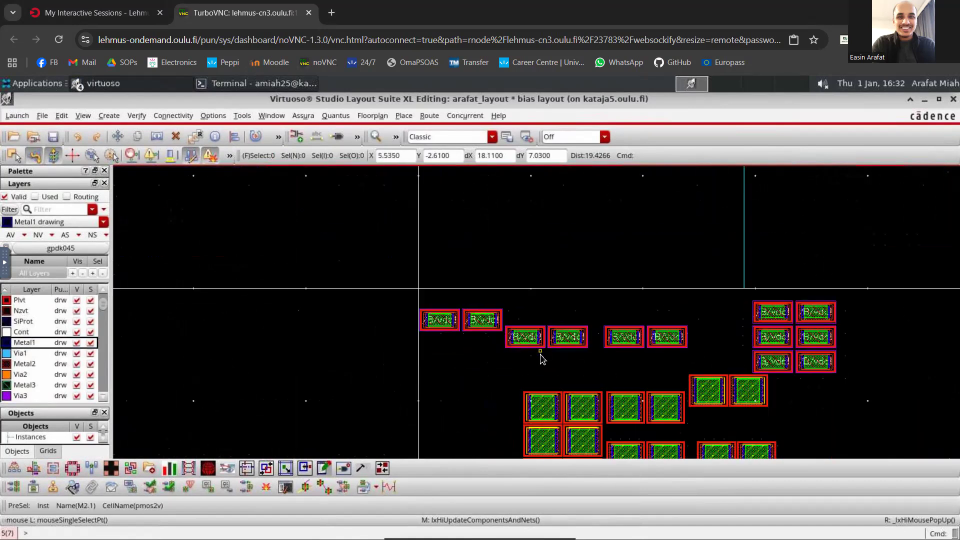
scroll(555, 380, "down", 3, "ctrl")
scroll(530, 402, "up", 2, "ctrl")
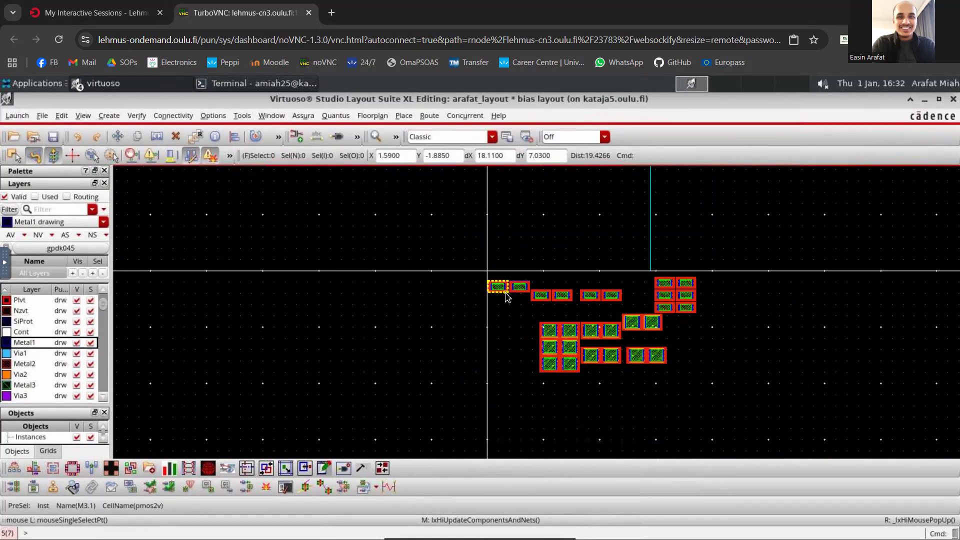
scroll(507, 295, "up", 2, "ctrl")
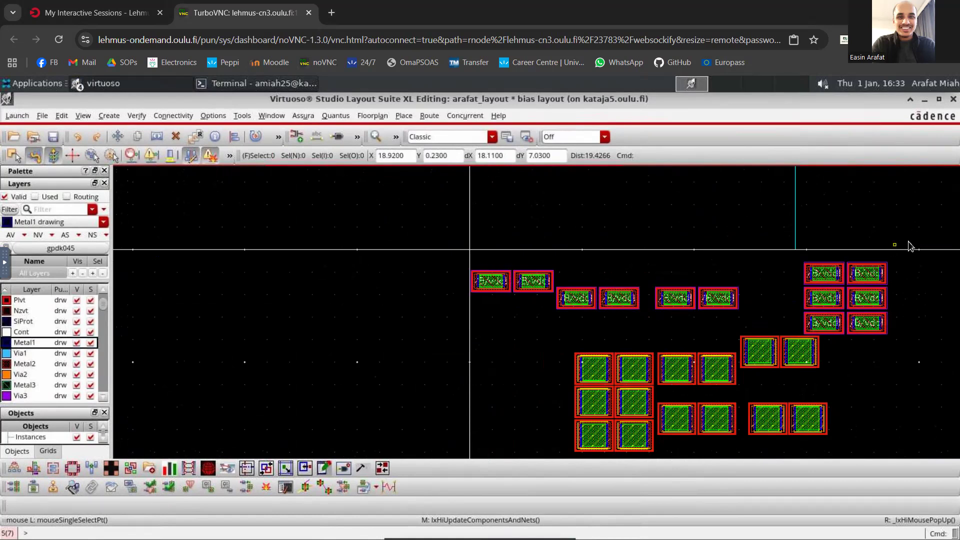
scroll(910, 246, "down", 3, "ctrl")
- Restore the layout and schematic windows to reduced size so that both are shown side by side
left_click(939, 99)
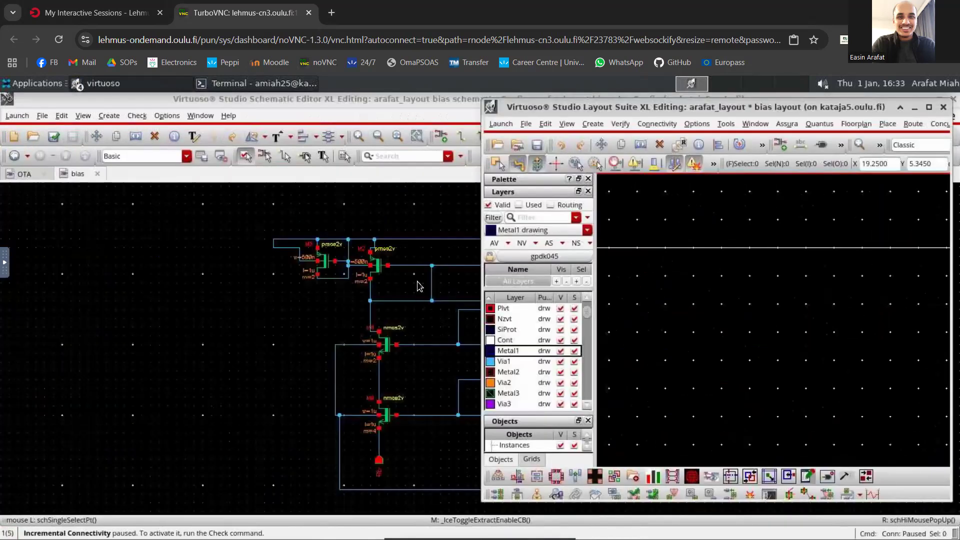
left_click(405, 249)
scroll(406, 249, "down", 1)
scroll(469, 258, "up", 1)
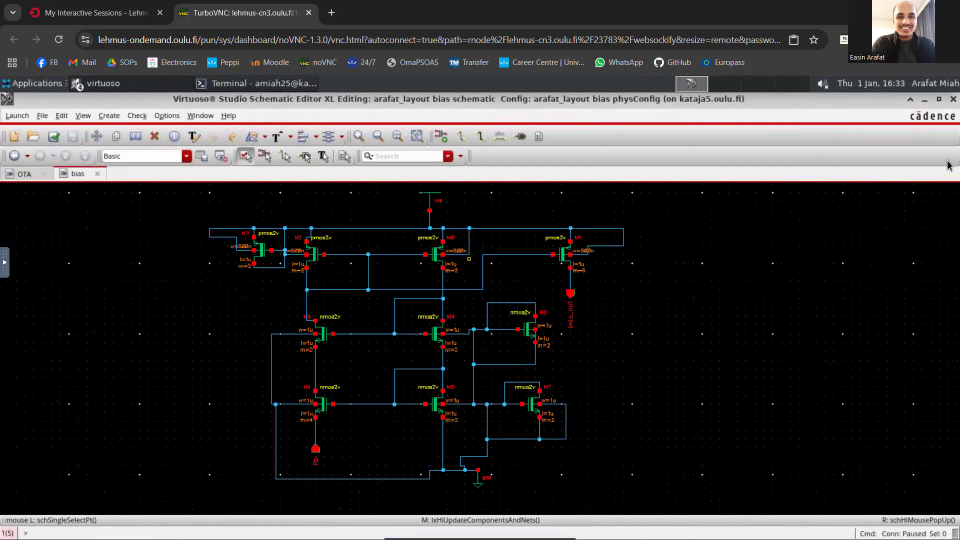
left_click(939, 99)
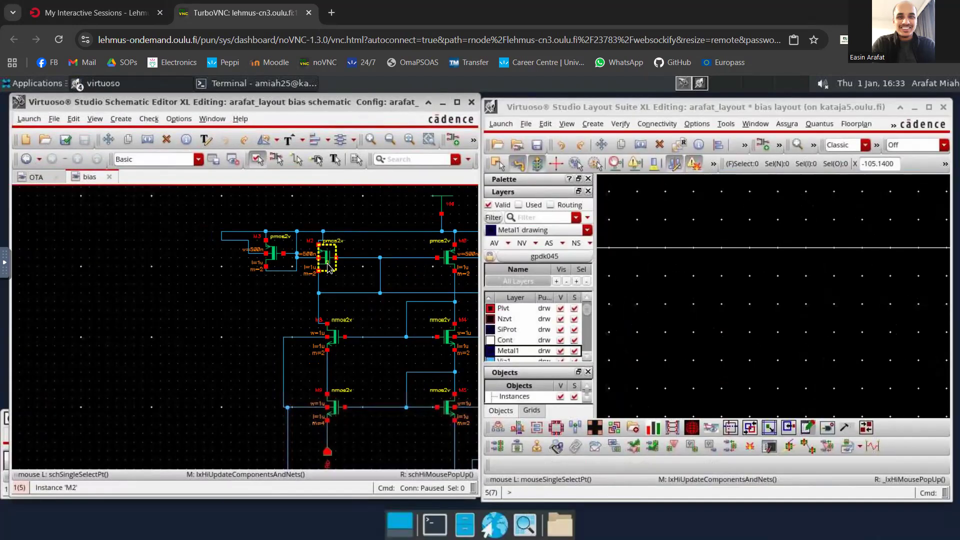
- Select transistor M0 in the bias schematic and locate its matching instances in the layout
scroll(431, 270, "down", 1)
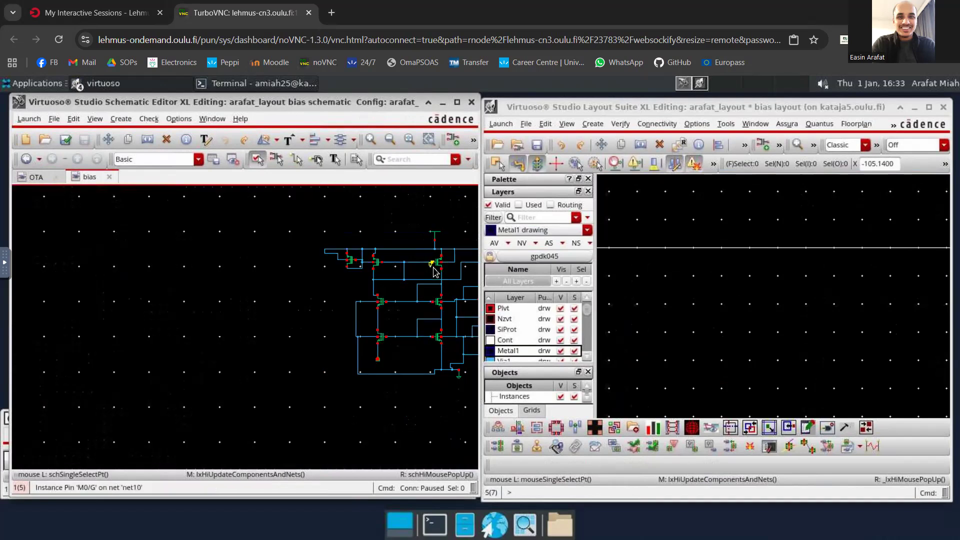
scroll(475, 270, "up", 1)
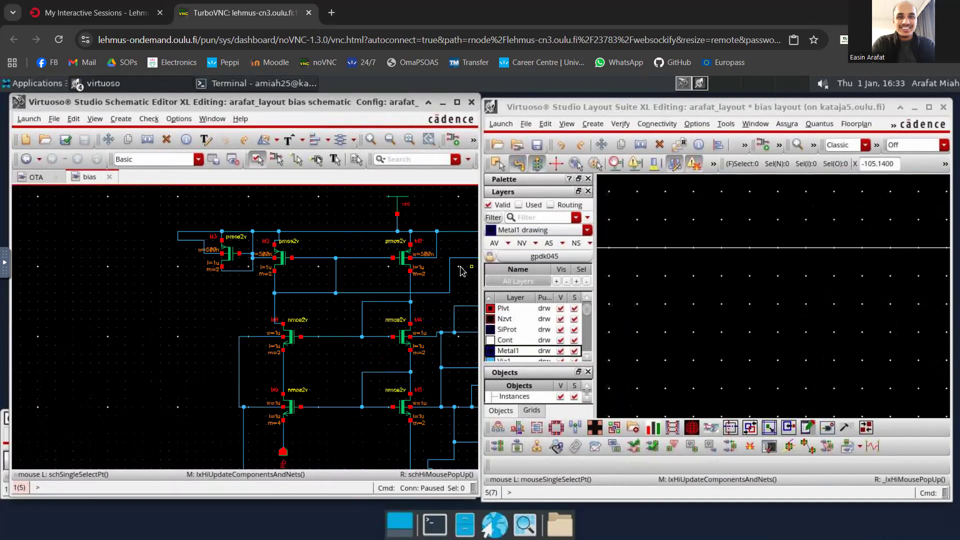
left_click(401, 261)
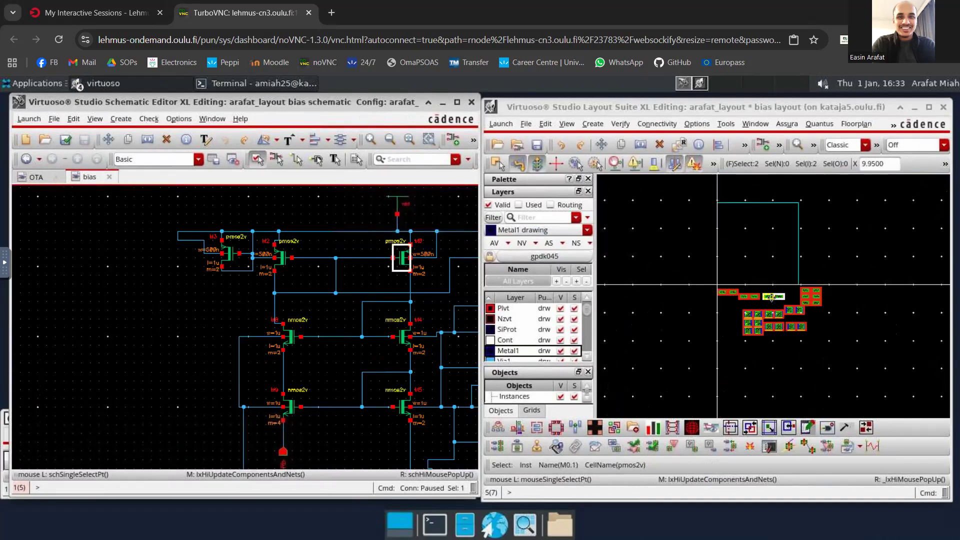
scroll(772, 297, "up", 2)
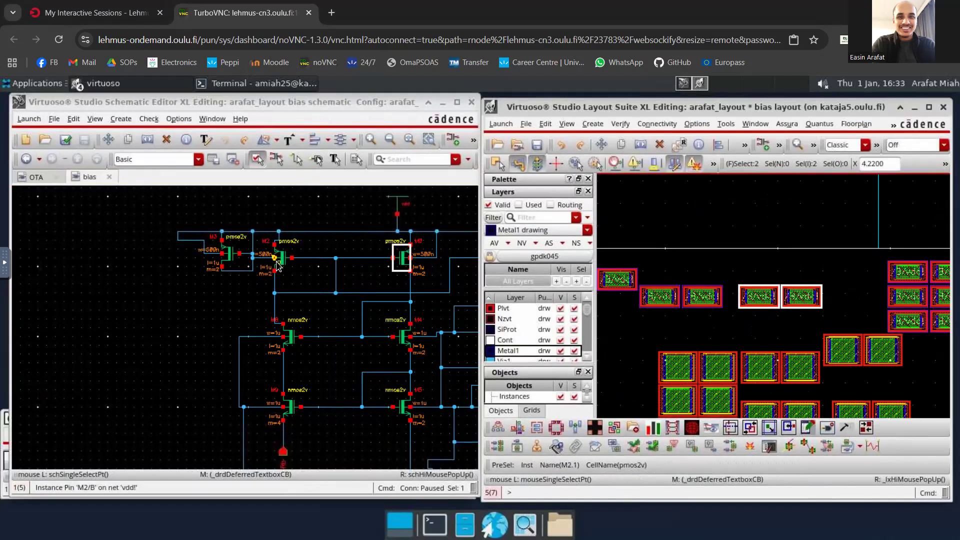
scroll(430, 275, "down", 1)
scroll(430, 274, "down", 1)
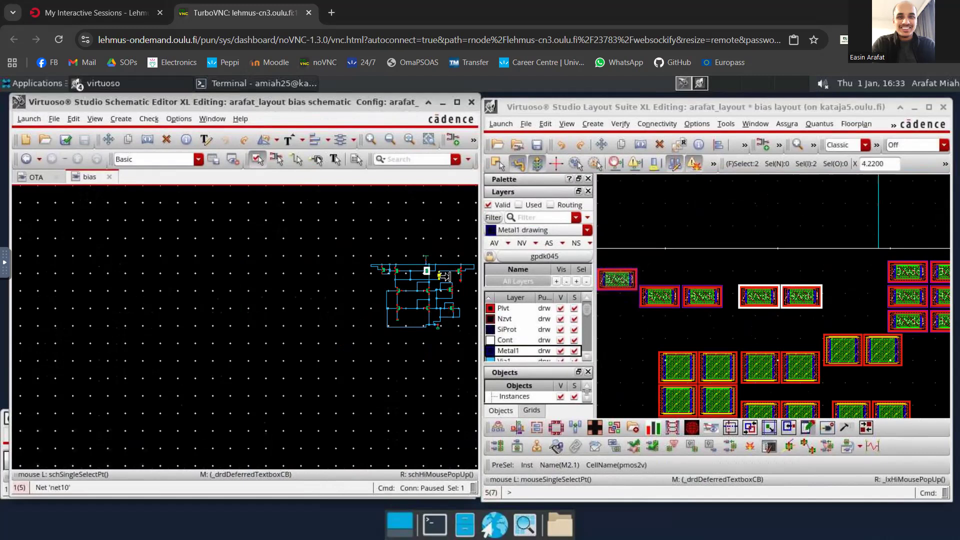
scroll(445, 276, "up", 1)
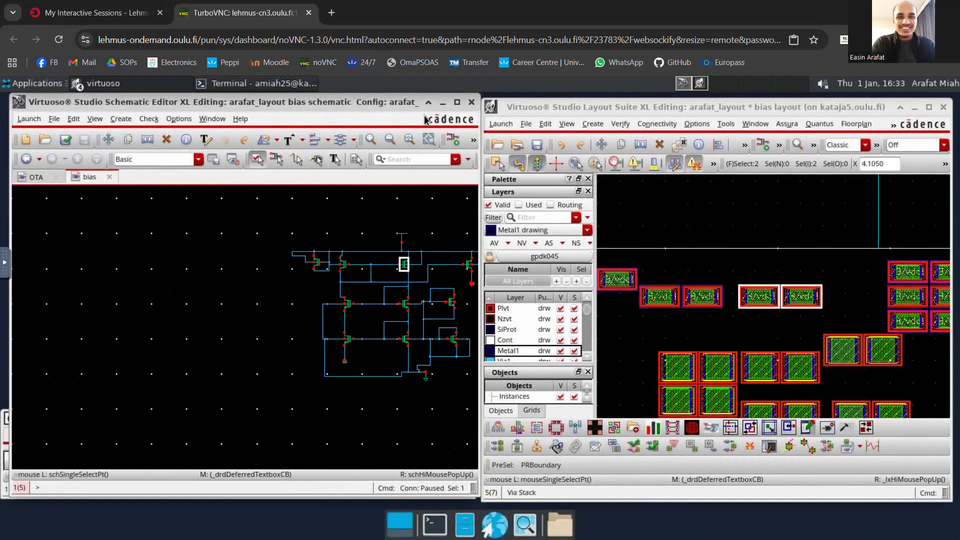
scroll(393, 256, "down", 2, "ctrl")
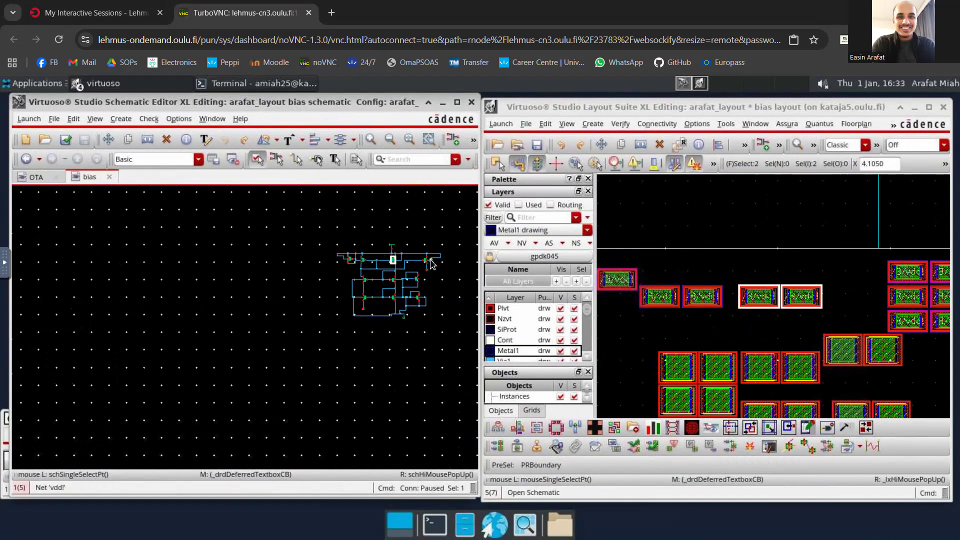
scroll(431, 264, "up", 2, "ctrl")
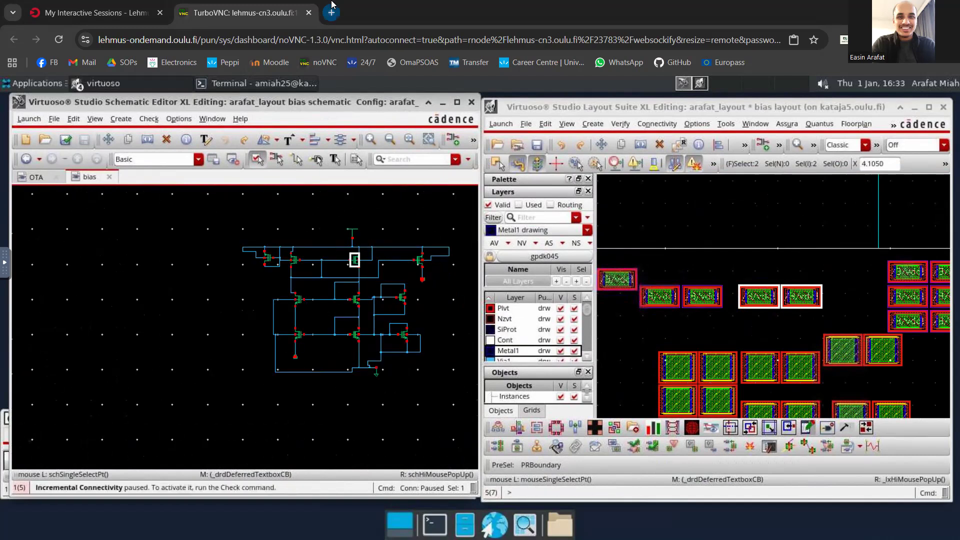
- Search Google Images for "chip inside" in a new browser tab
left_click(331, 13)
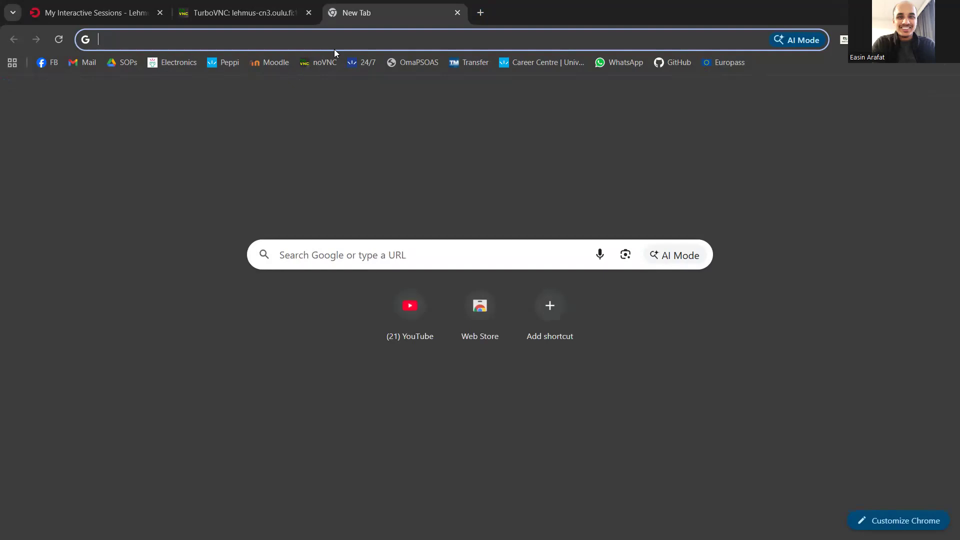
type("chip")
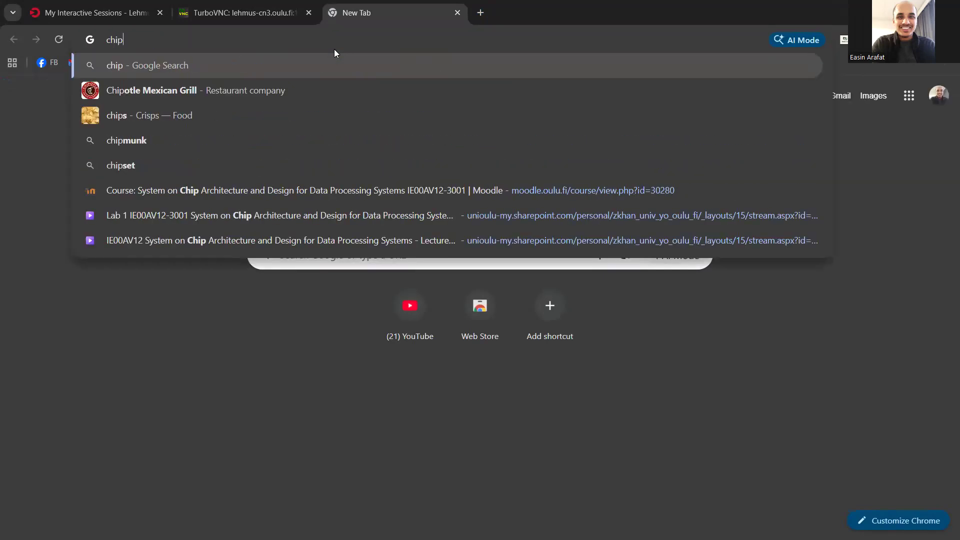
type(" inside")
key("Return")
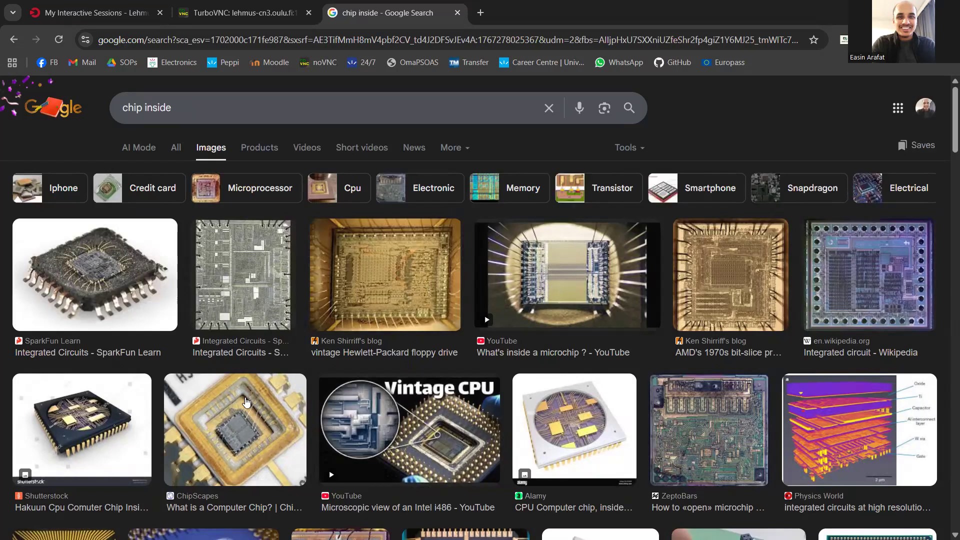
- Preview the Dreamstime CPU chip inside-view illustration and the Alamy computer chip photo among the image results
scroll(380, 408, "down", 3)
scroll(394, 411, "down", 3)
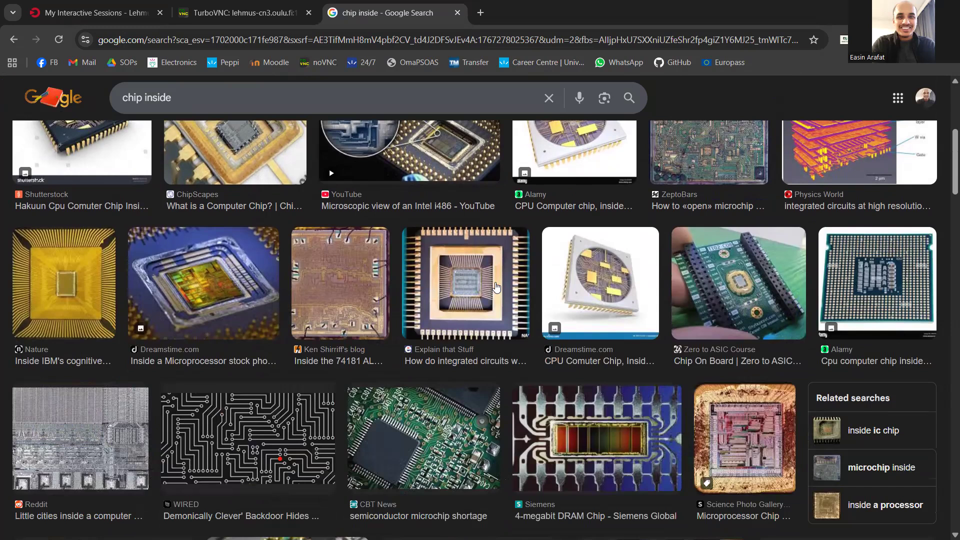
left_click(601, 278)
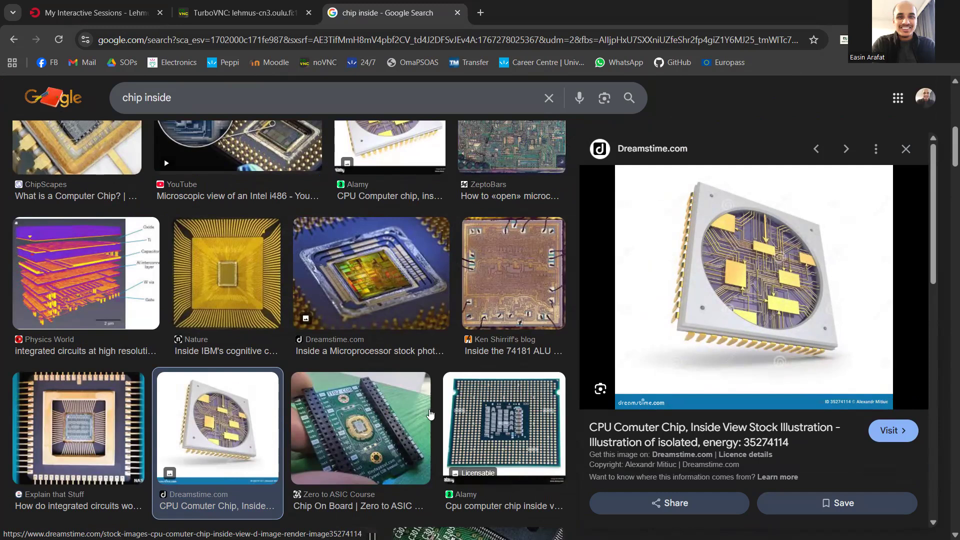
left_click(503, 491)
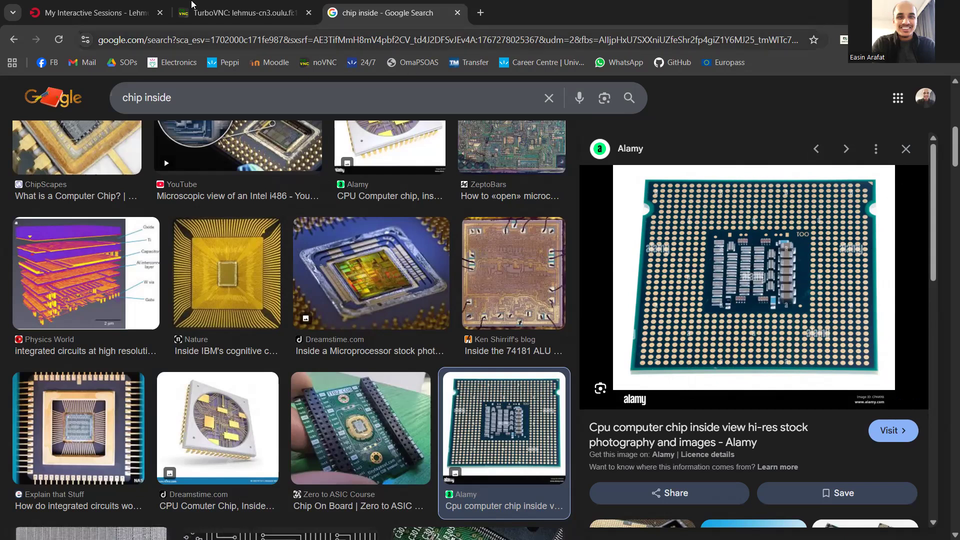
- Switch back to the Virtuoso session and examine the width, length and multiplier labels of the bias schematic's transistors
left_click(240, 13)
scroll(244, 286, "up", 3)
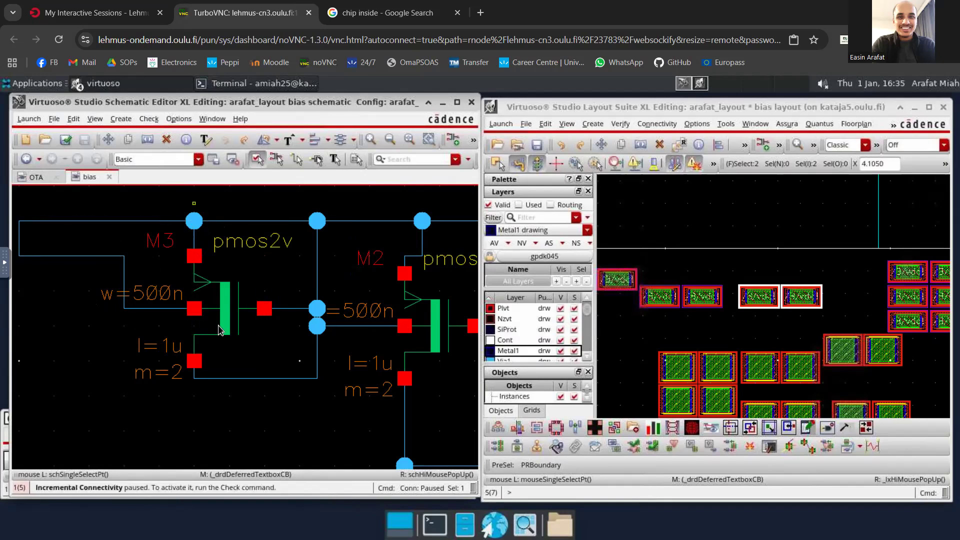
scroll(263, 308, "down", 2)
scroll(366, 311, "down", 1)
scroll(384, 315, "up", 4)
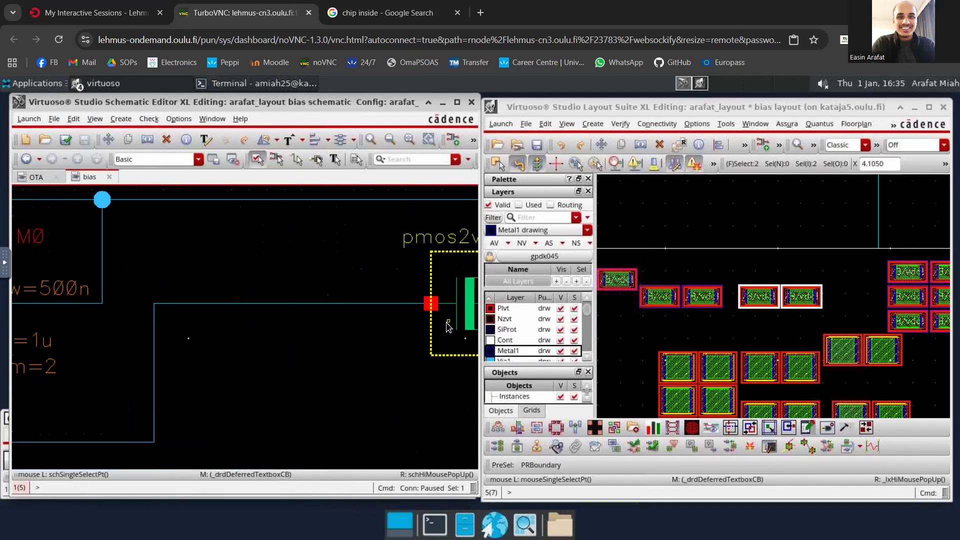
scroll(424, 328, "down", 3)
scroll(449, 325, "up", 3)
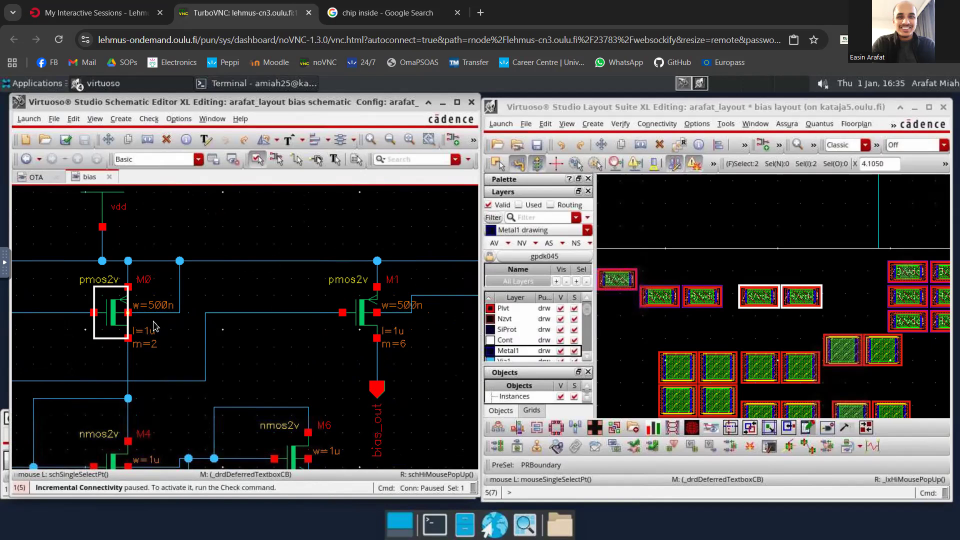
scroll(153, 337, "down", 1)
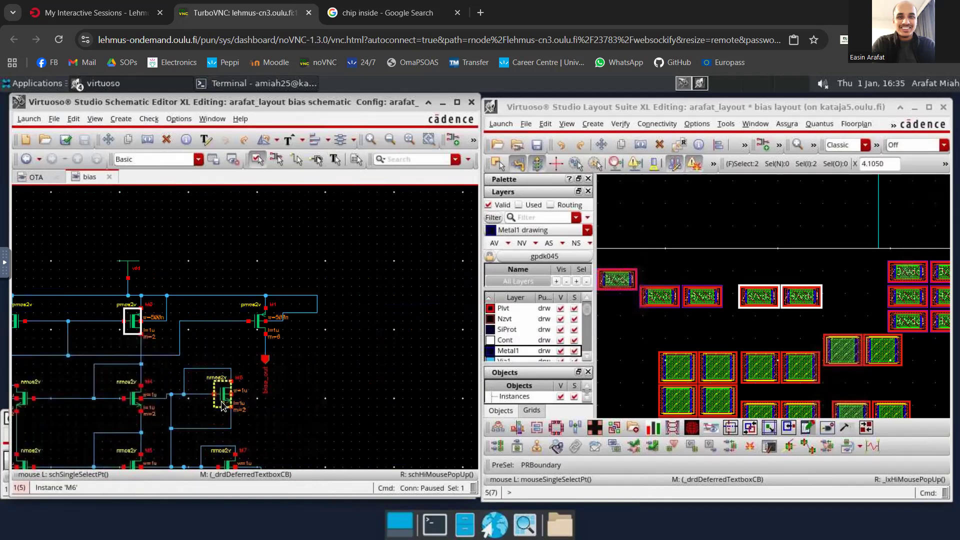
scroll(222, 406, "up", 1)
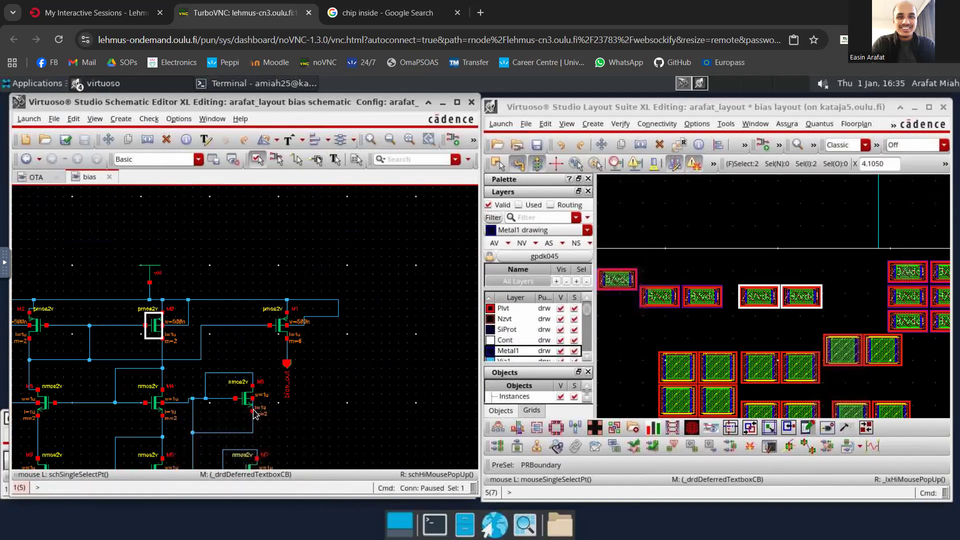
- Move transistor M0's two layout instances together into the PR boundary, close to its upper edge
scroll(200, 410, "down", 2)
scroll(100, 367, "up", 1)
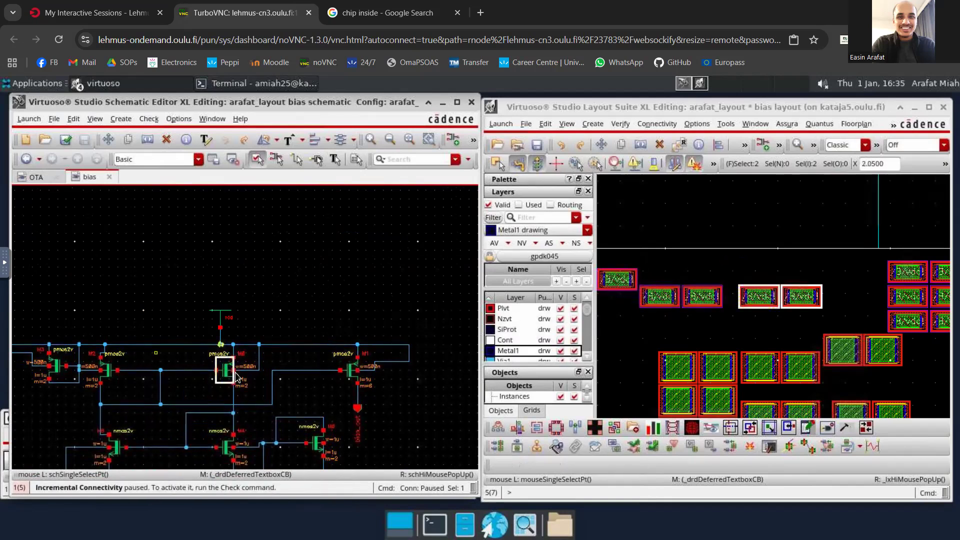
scroll(800, 300, "up", 2, "ctrl")
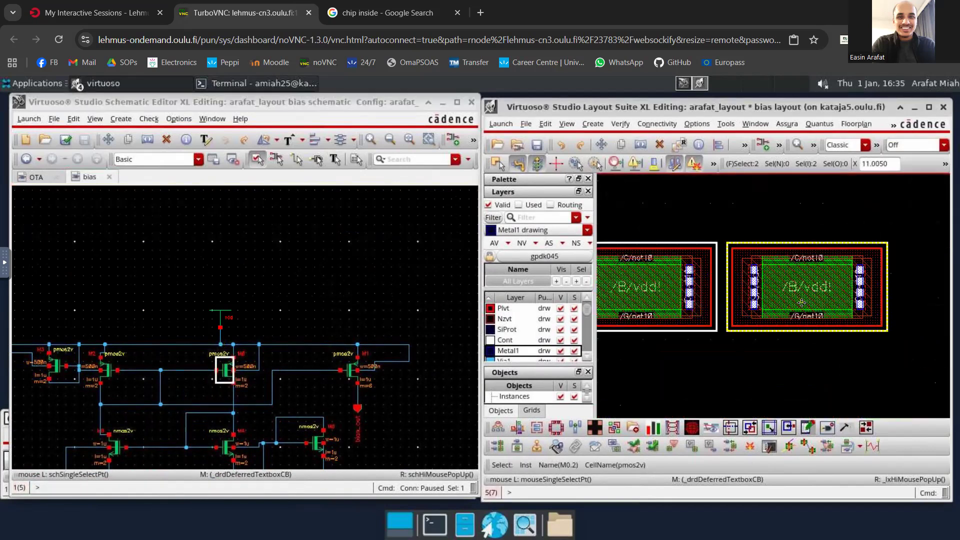
scroll(801, 300, "down", 1, "ctrl")
key("m")
left_click(767, 281)
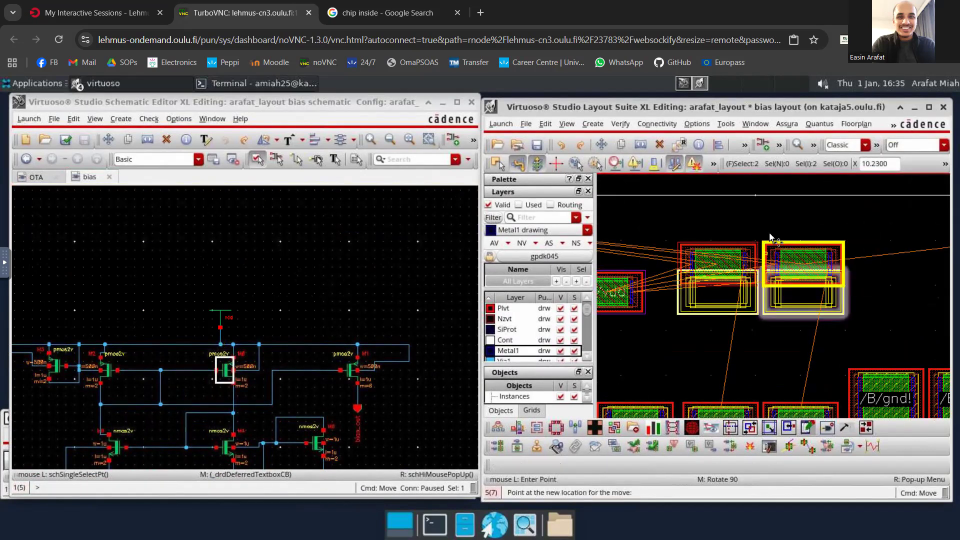
scroll(757, 206, "down", 1)
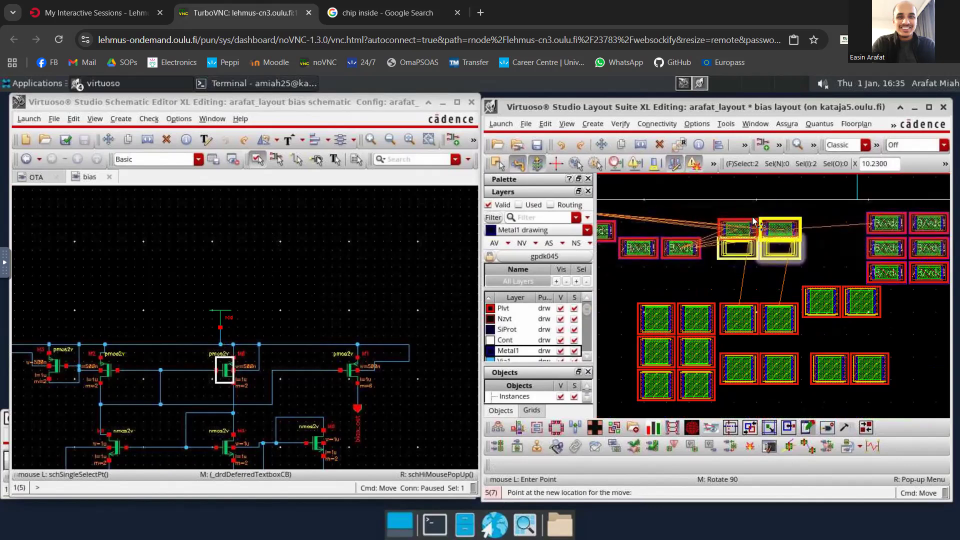
scroll(757, 226, "down", 1)
scroll(747, 207, "down", 3)
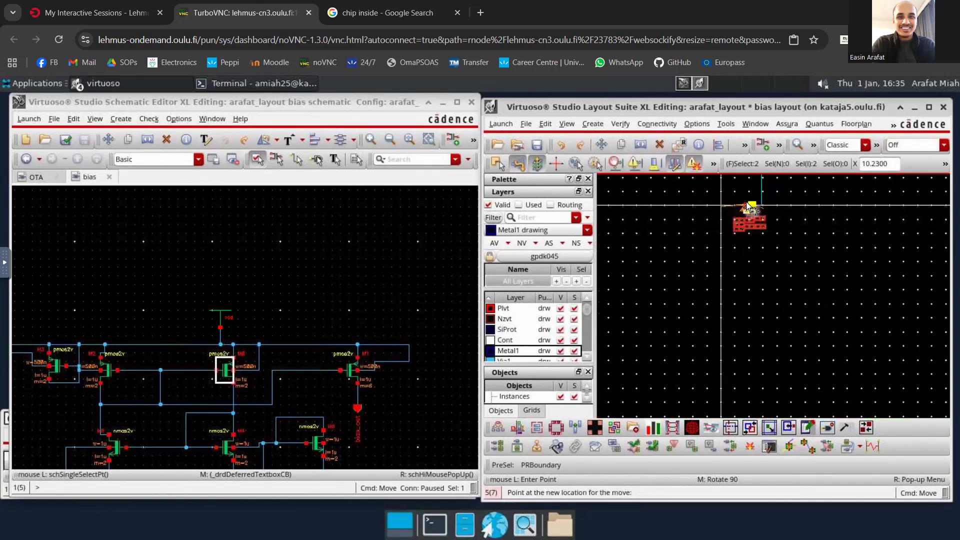
scroll(749, 205, "up", 3)
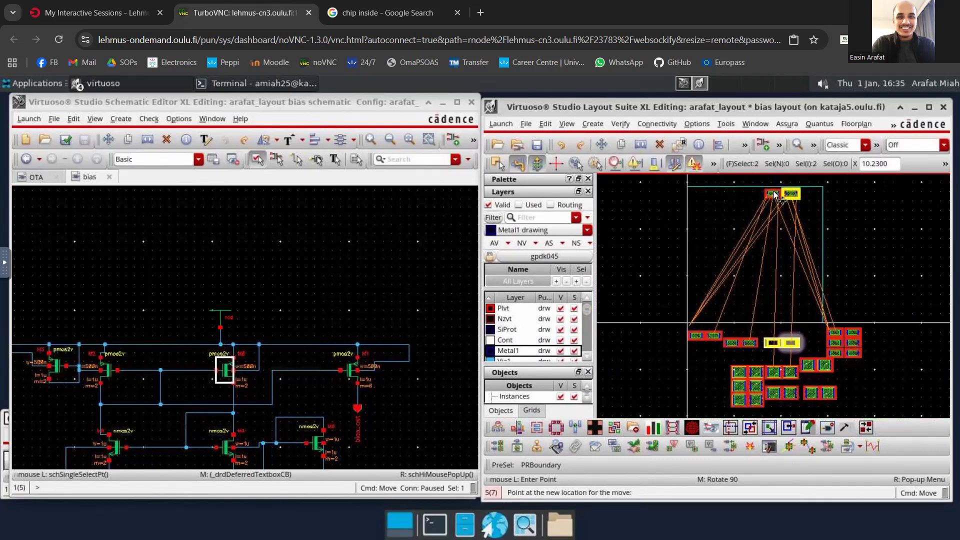
left_click(780, 194)
- Place a vertical ruler about 2.8 long from the PR boundary's upper edge down between the two M0 instances
scroll(803, 189, "up", 3)
scroll(803, 189, "down", 2)
scroll(782, 191, "down", 2)
scroll(788, 190, "up", 4)
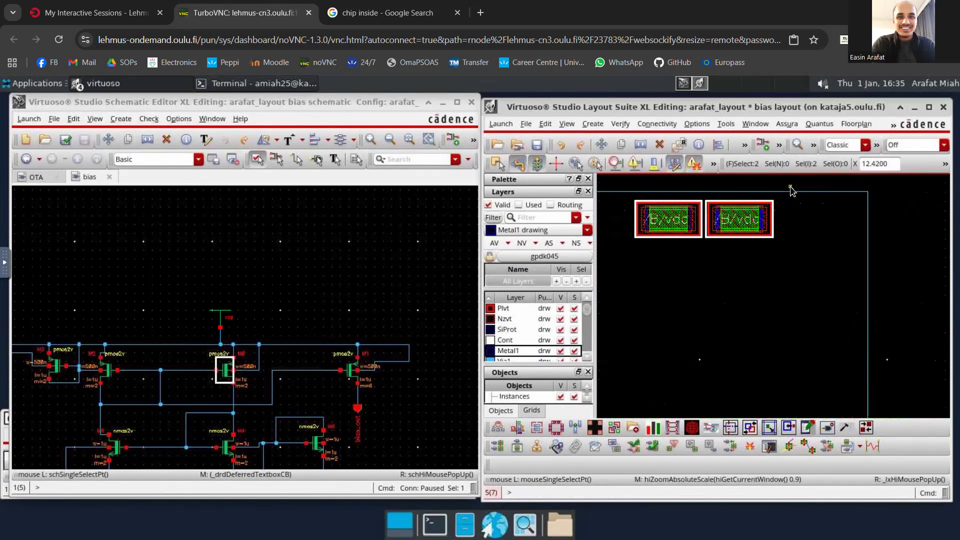
scroll(714, 198, "up", 2)
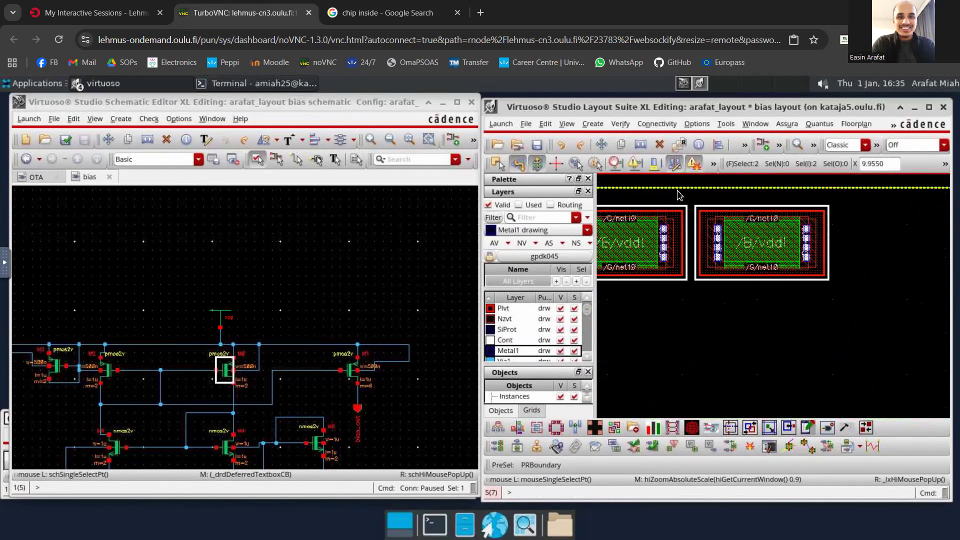
key("k")
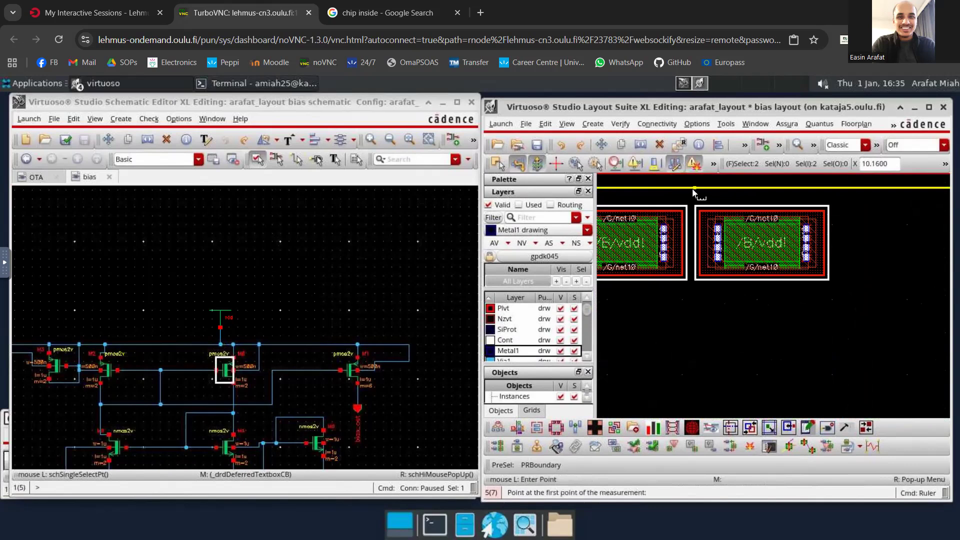
left_click(692, 189)
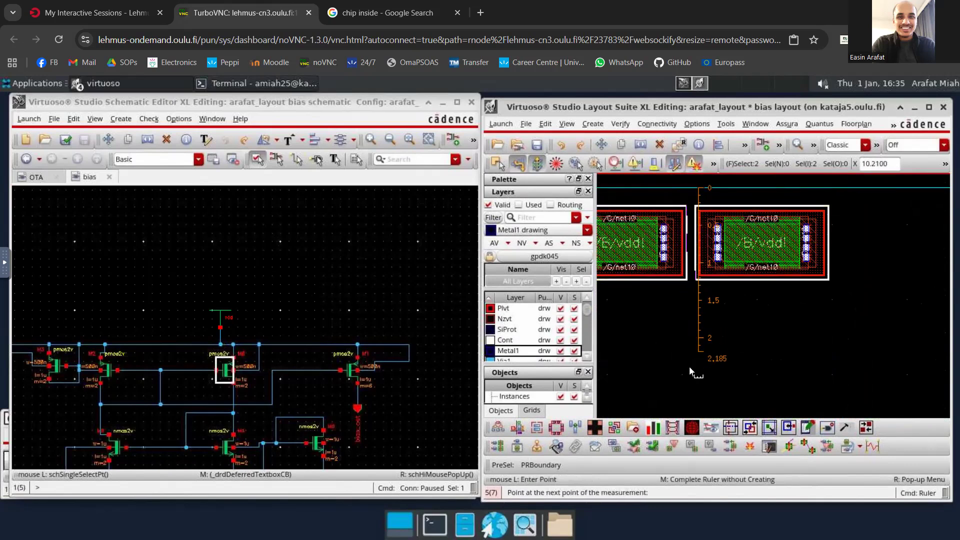
left_click(692, 402)
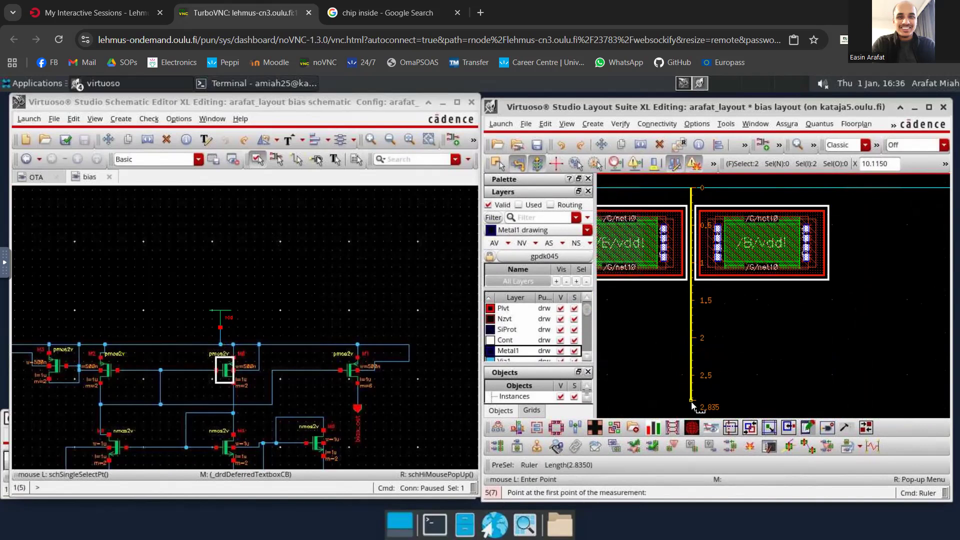
scroll(684, 216, "up", 1, "ctrl")
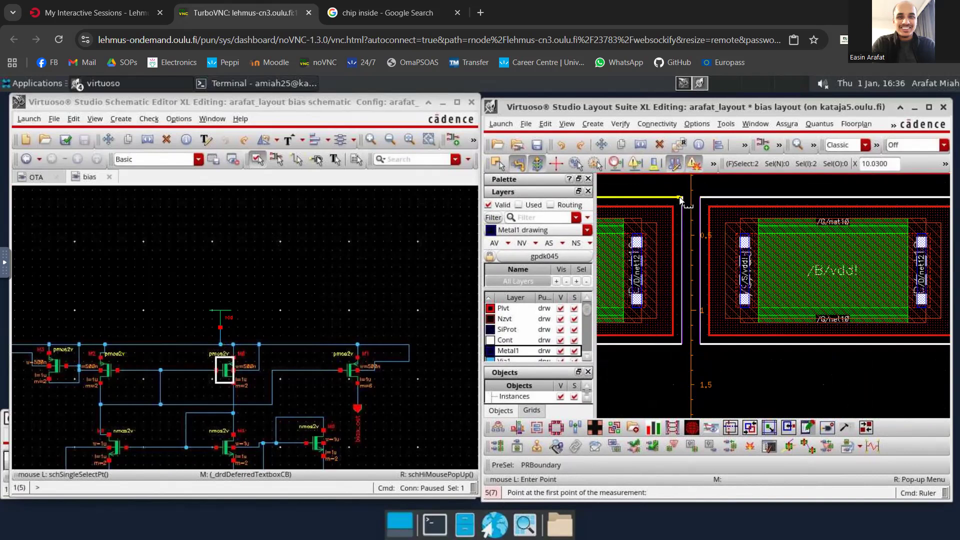
key("m")
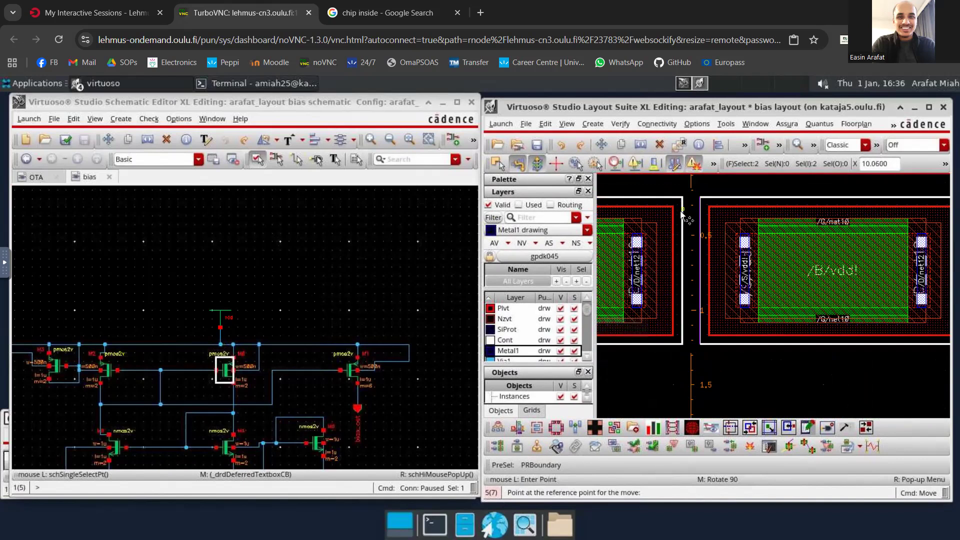
left_click(681, 213)
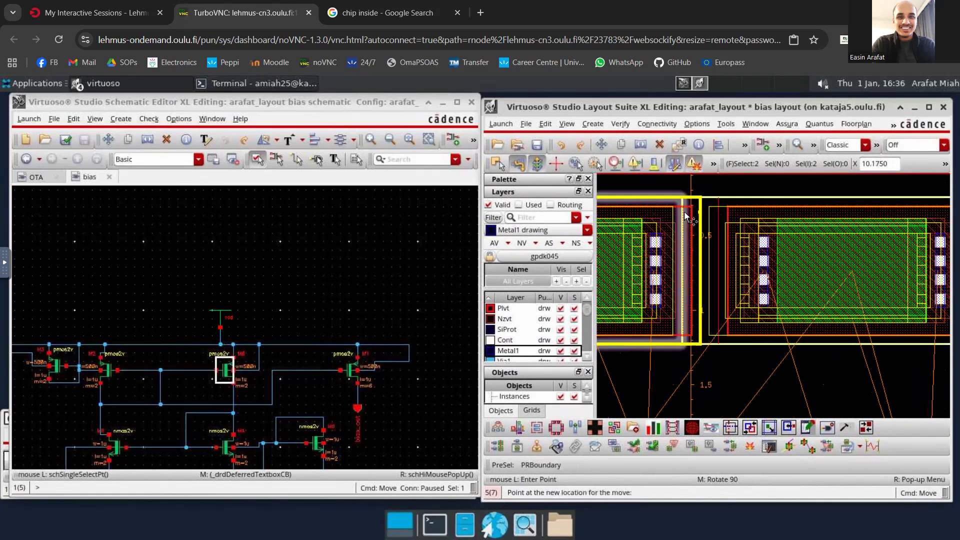
left_click(675, 214)
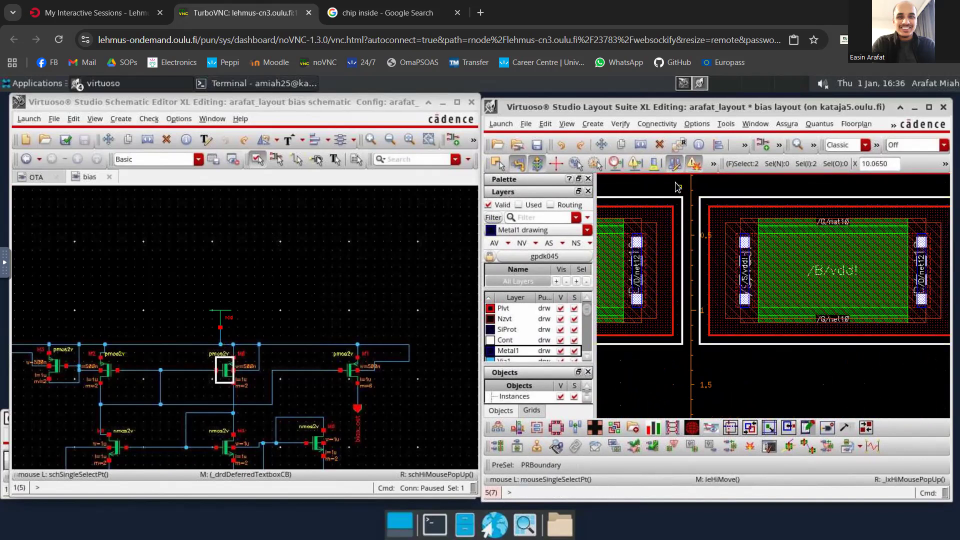
left_click(677, 212)
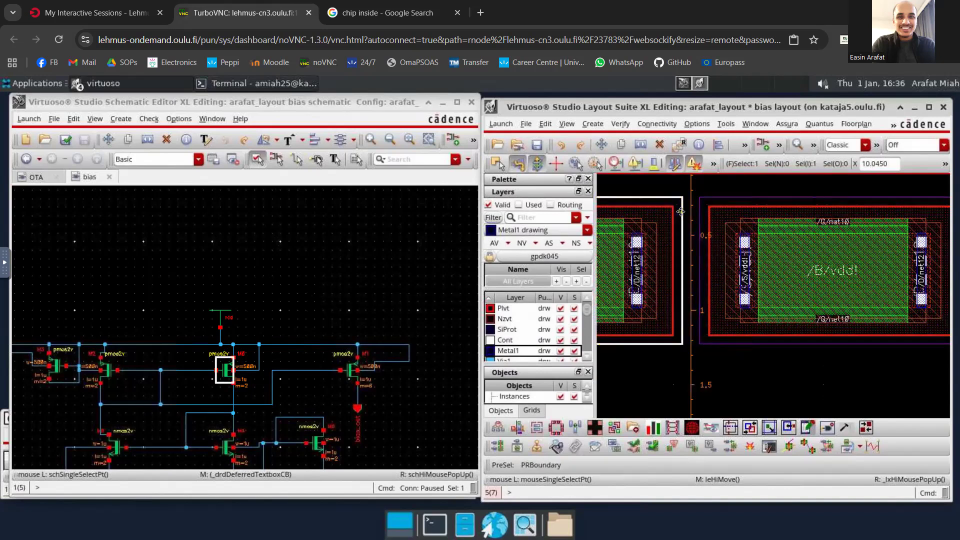
key("m")
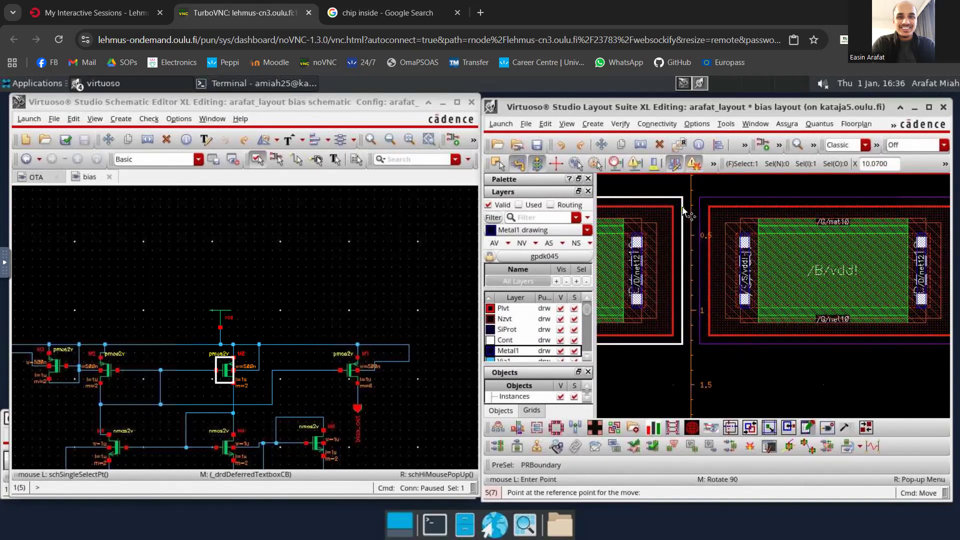
left_click(683, 208)
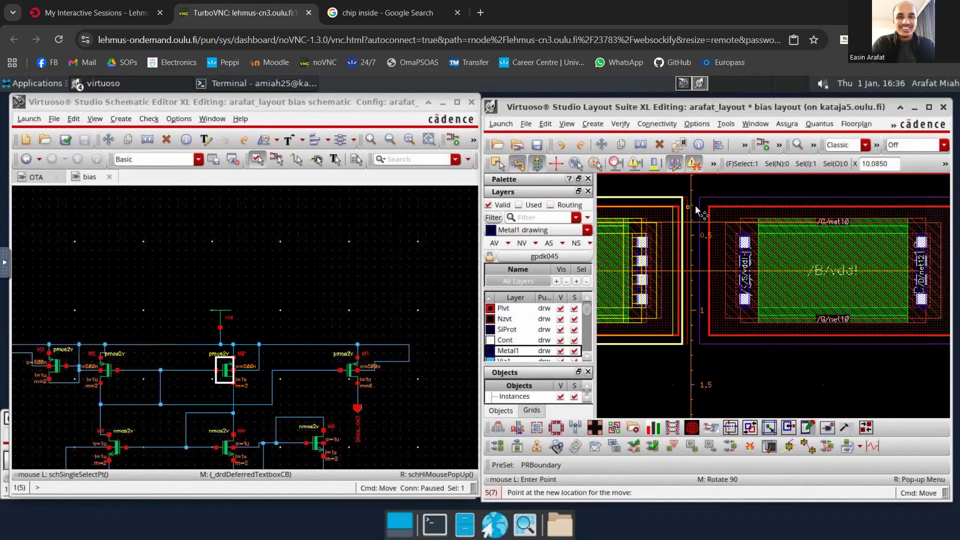
key("Escape")
- Place a horizontal 0.2 ruler starting at the left M0 instance's facing edge and running toward the other M0 instance
scroll(694, 209, "up", 3, "ctrl")
key("k")
left_click(670, 200)
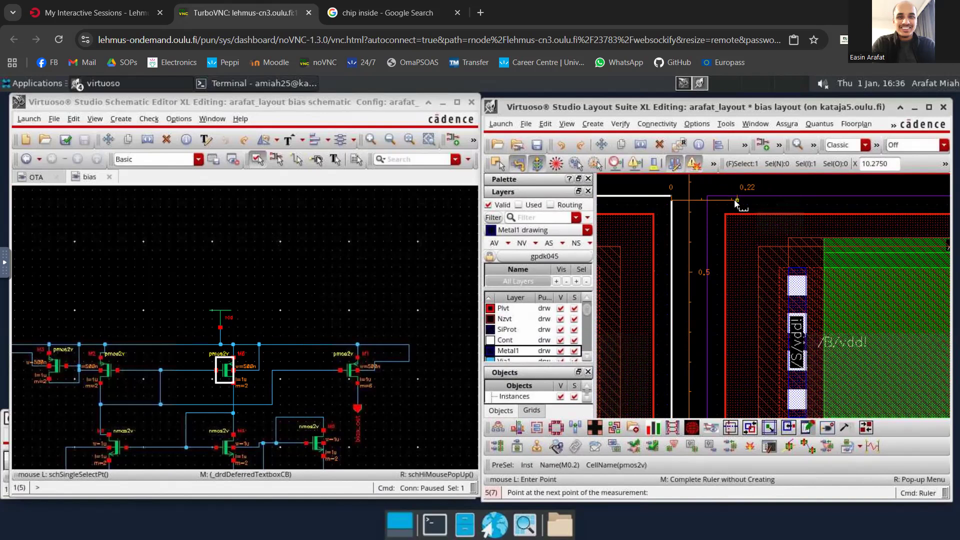
left_click(734, 202)
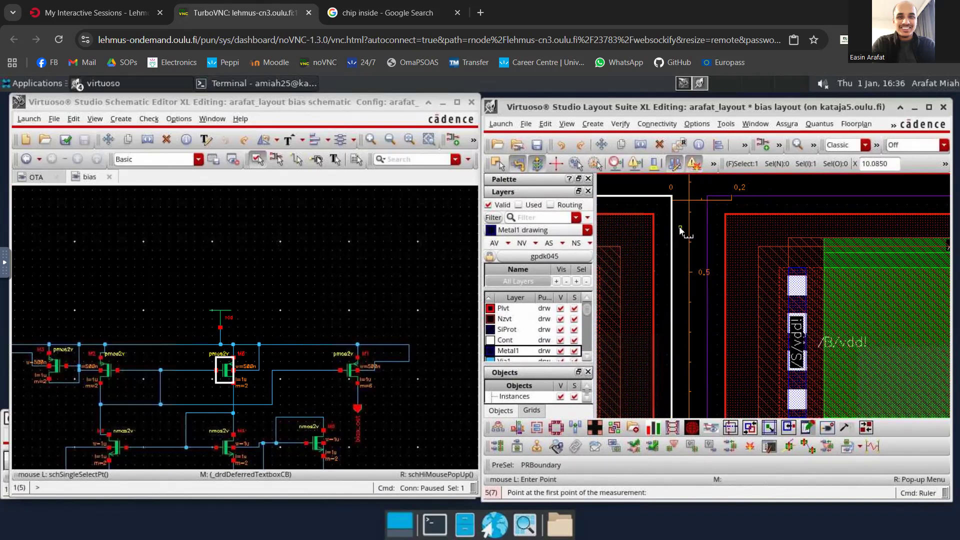
- Move the M0.2 instance away from its neighbour so its near edge meets the 0.2 ruler's end
key("m")
left_click(715, 216)
key("Escape")
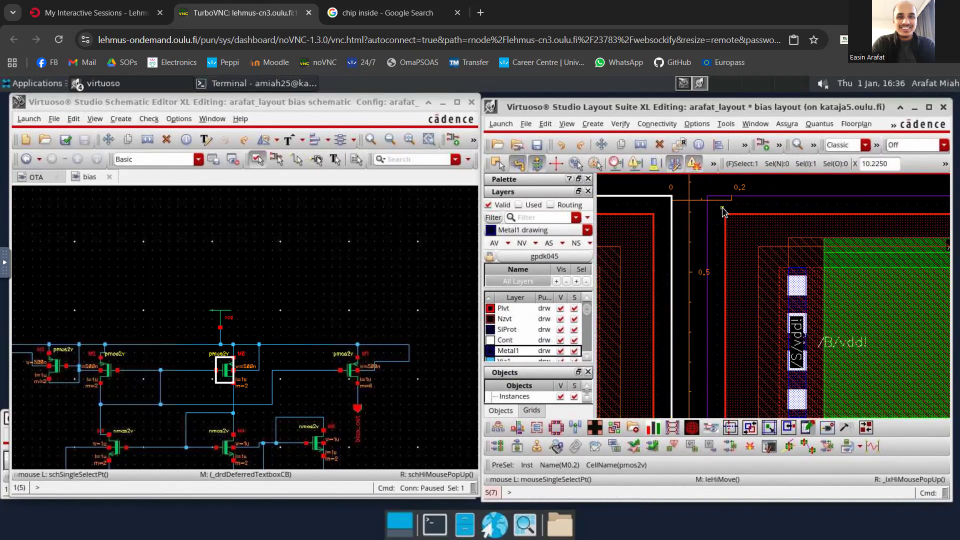
key("m")
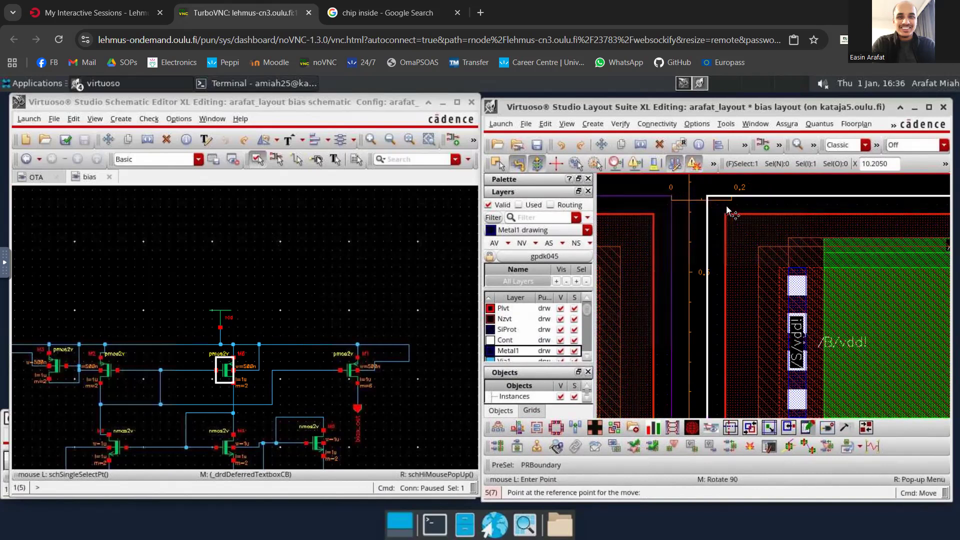
left_click(727, 208)
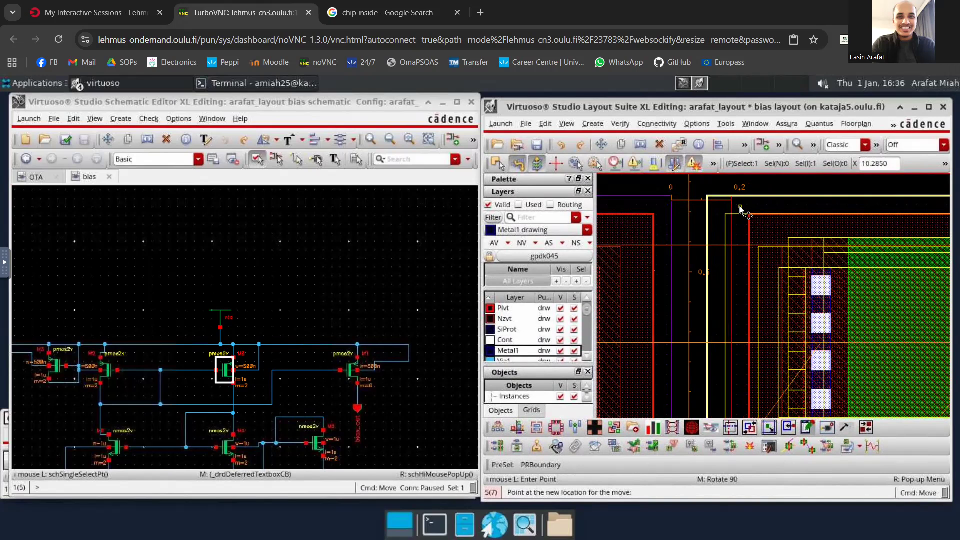
left_click(741, 200)
scroll(687, 199, "down", 2, "ctrl")
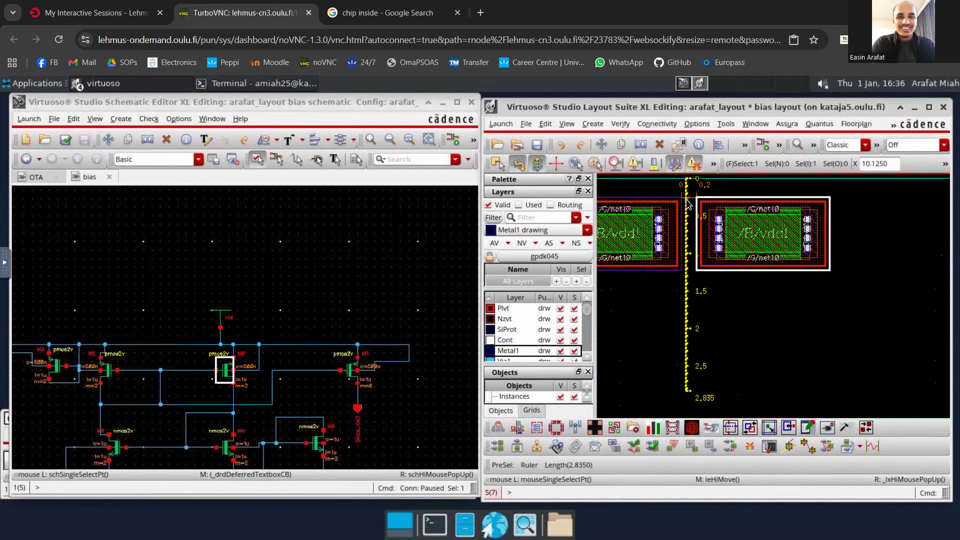
scroll(688, 203, "down", 3, "ctrl")
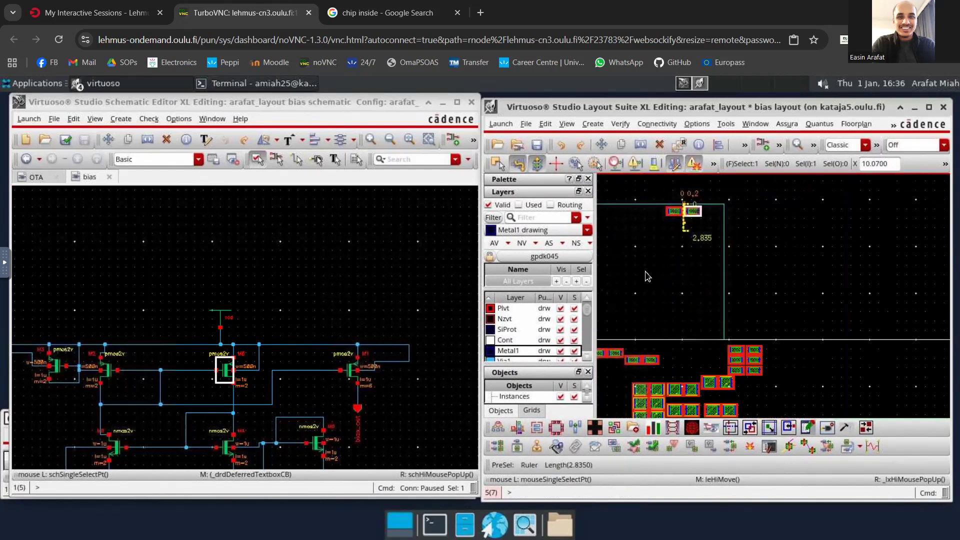
scroll(648, 276, "down", 2, "ctrl")
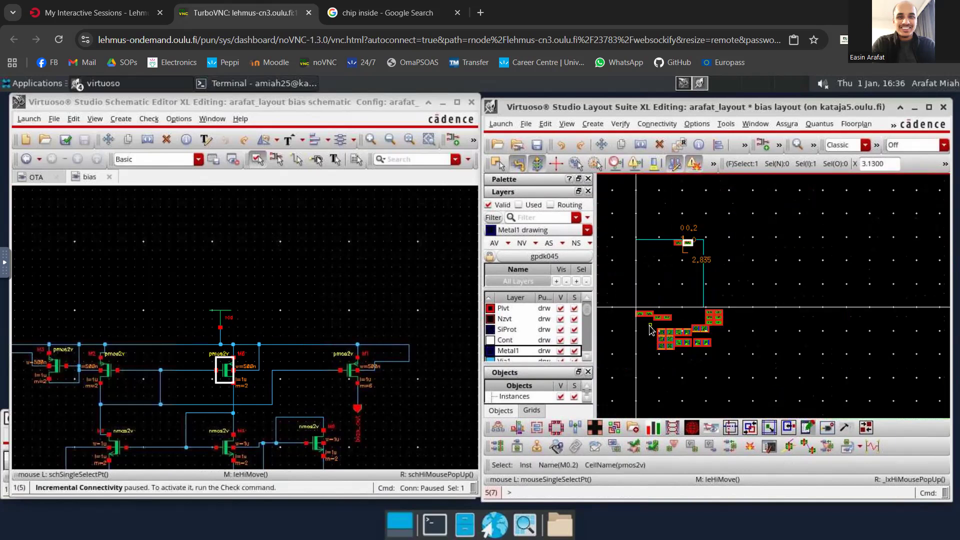
scroll(650, 330, "up", 2, "ctrl")
scroll(698, 303, "up", 2)
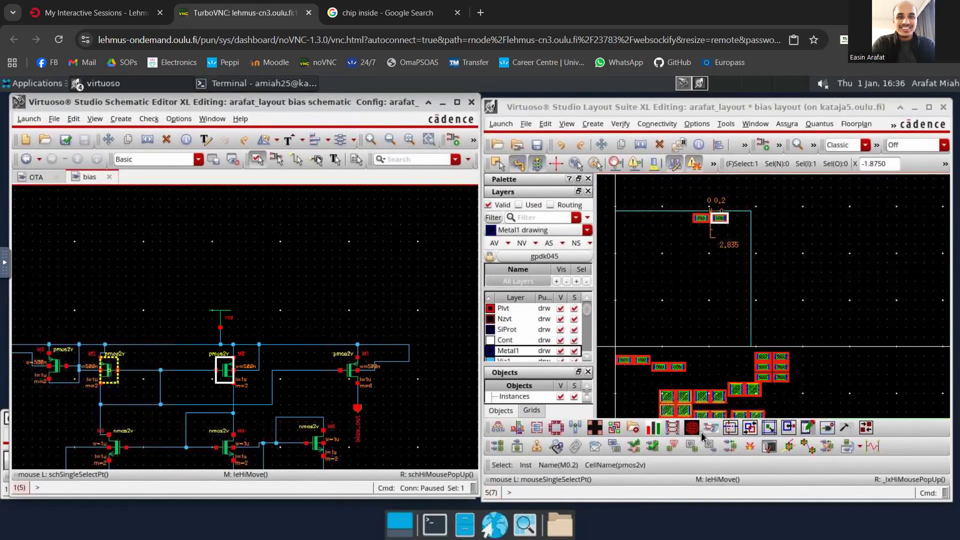
left_click(667, 366)
key("s")
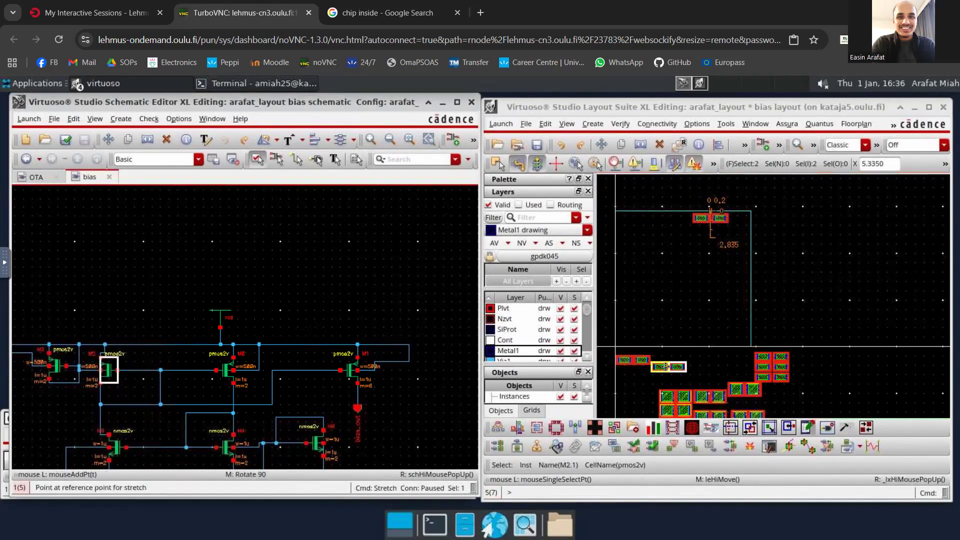
left_click(672, 369)
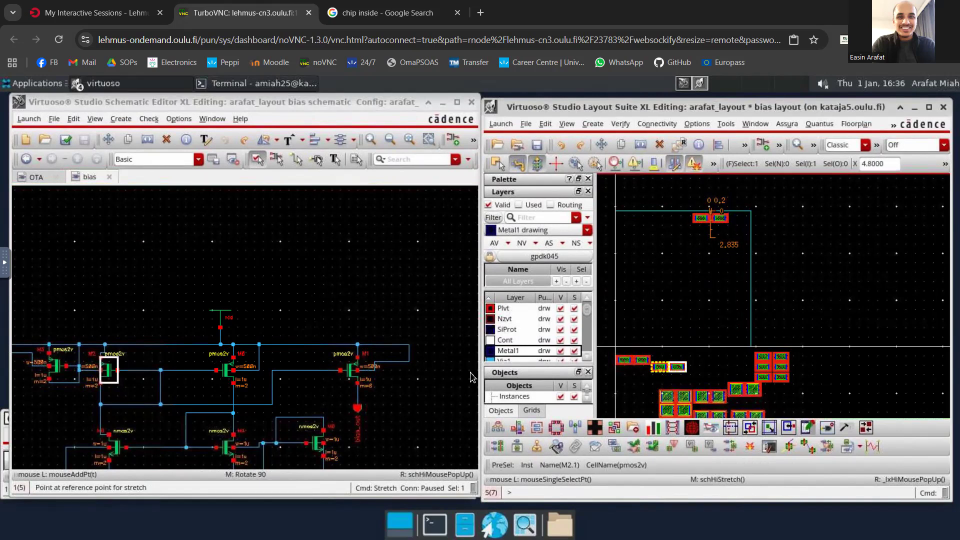
left_click(106, 369)
key("Escape")
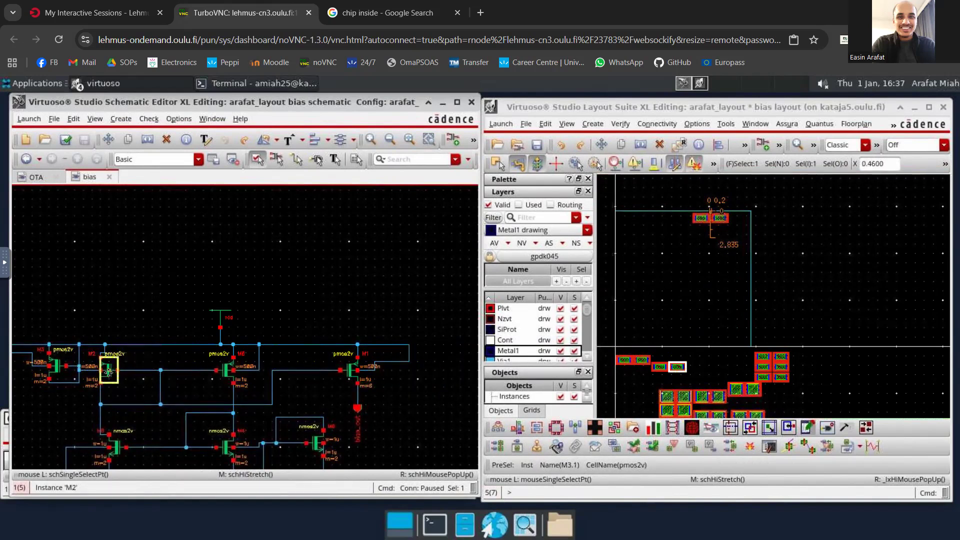
left_click(113, 331)
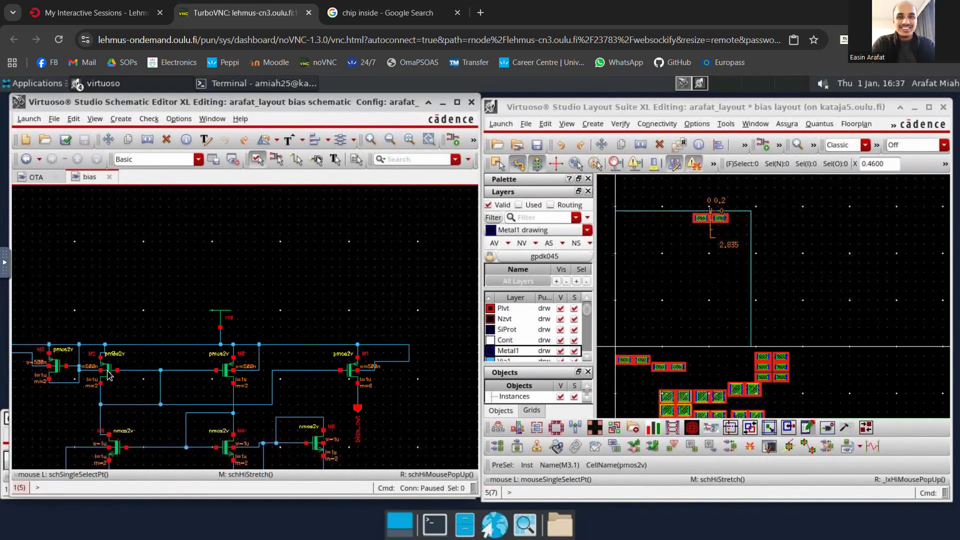
- Select transistor M2 in the schematic and move its two layout instances inside the PR boundary, below and left of the M0 pair
left_click(107, 374)
scroll(679, 369, "up", 2, "ctrl")
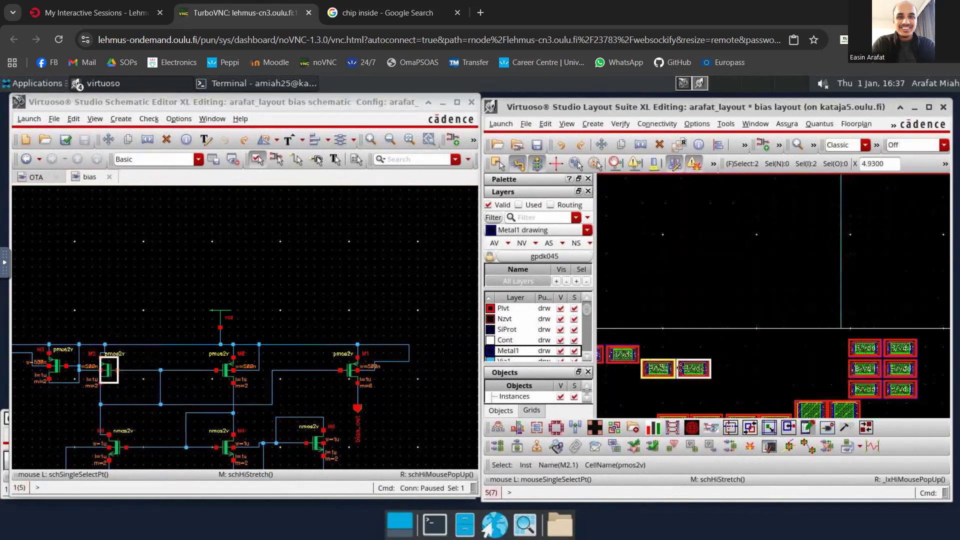
key("m")
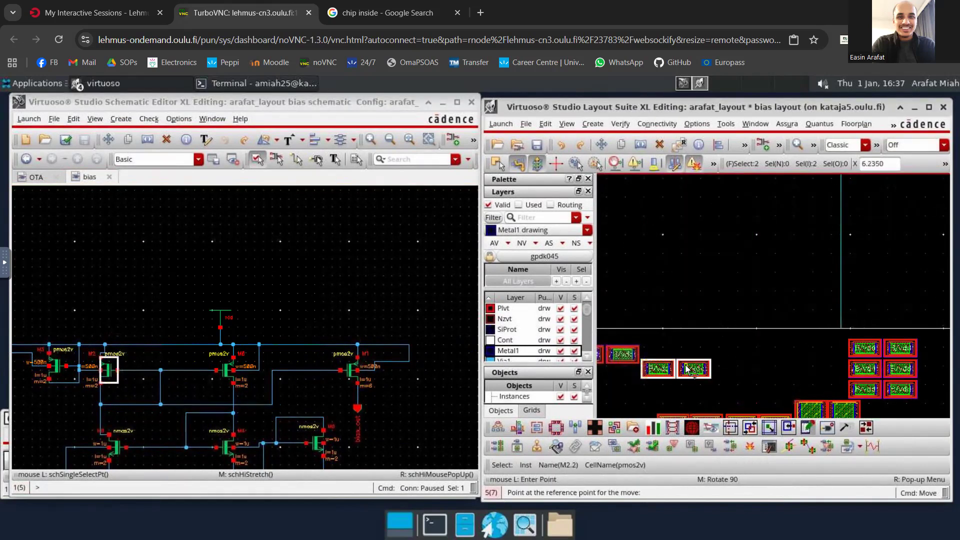
left_click(686, 366)
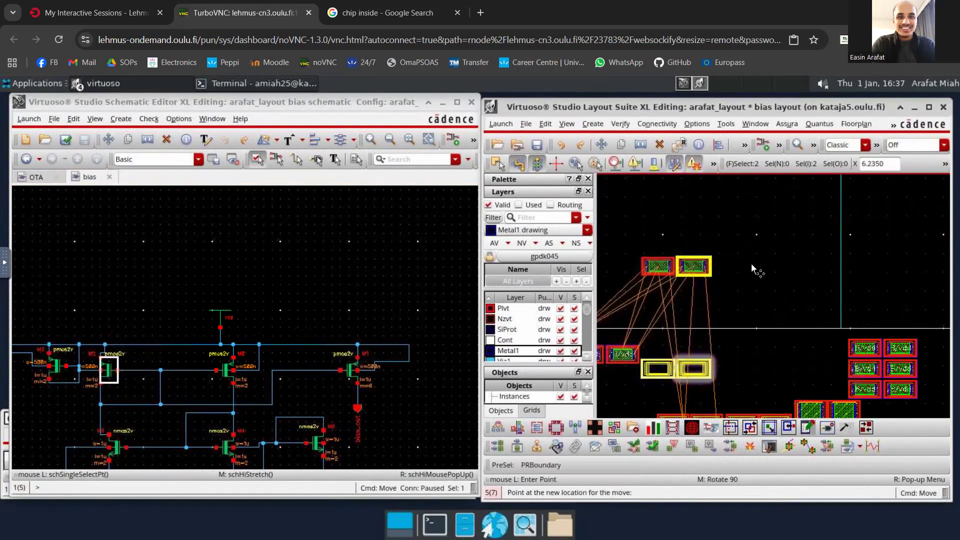
scroll(752, 264, "down", 2)
left_click(748, 226)
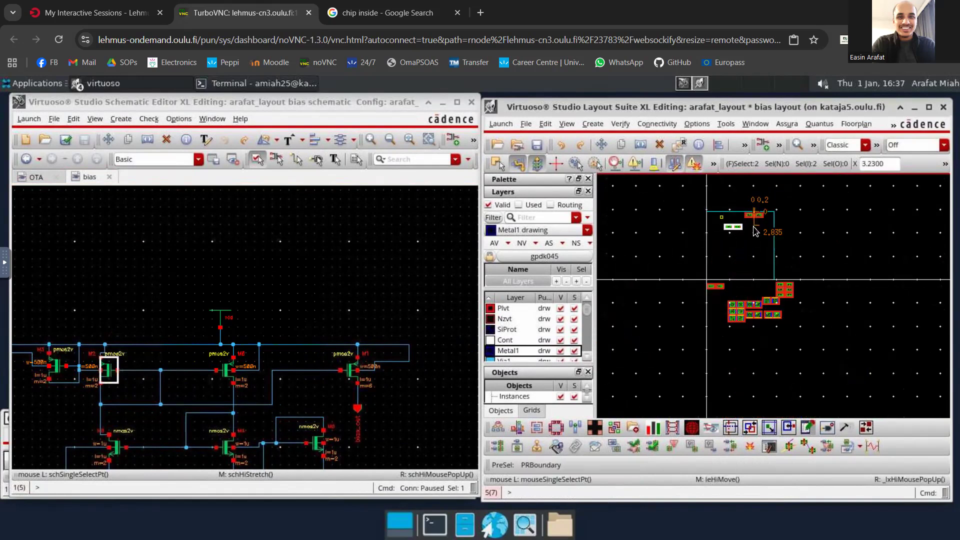
- Examine the CPU chip photo in the "chip inside" image search, comparing its component arrangement with the bias layout
scroll(755, 231, "up", 2)
scroll(725, 210, "down", 1)
scroll(695, 205, "up", 1)
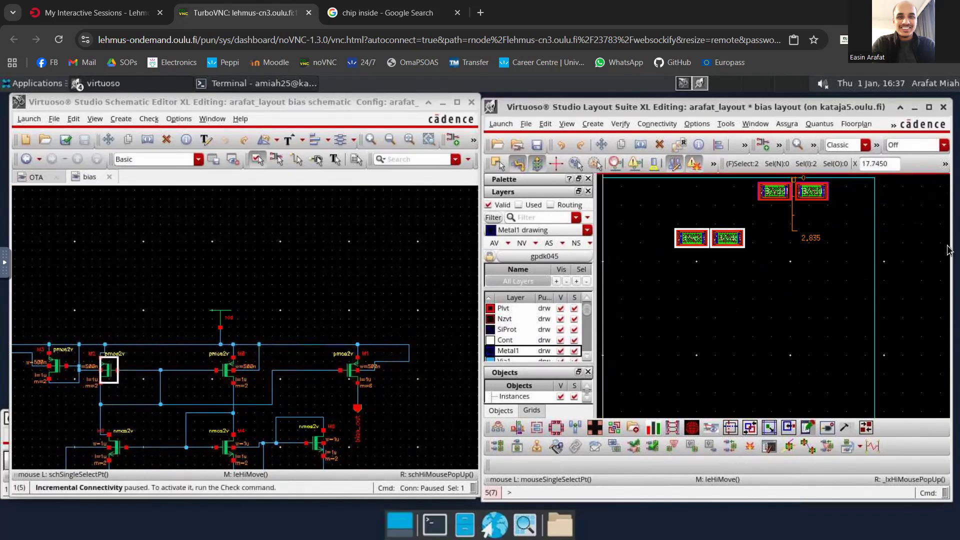
left_click(392, 10)
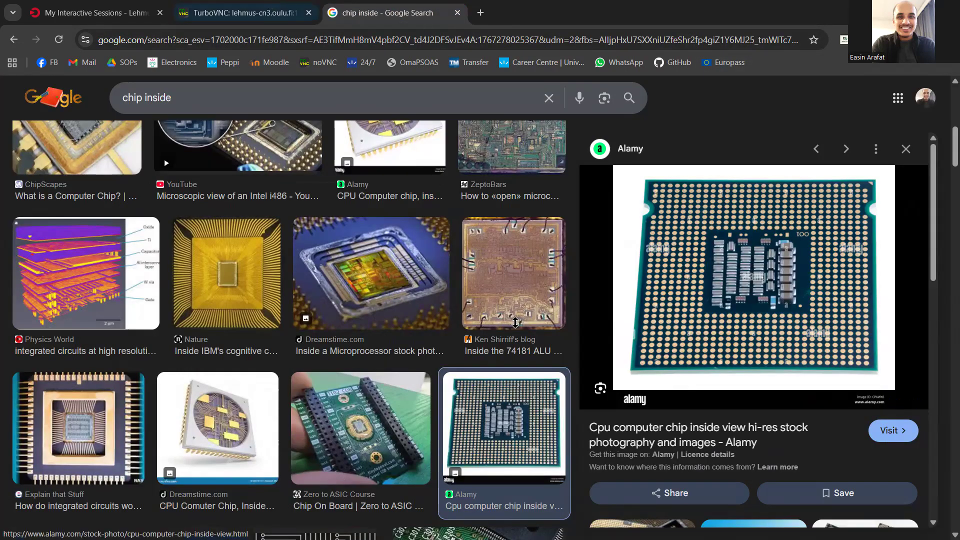
left_click(250, 13)
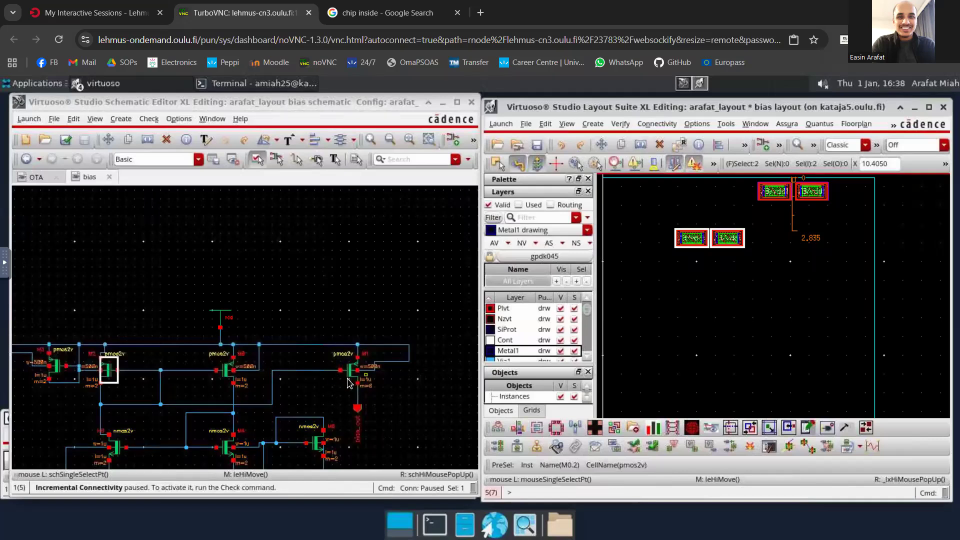
left_click(355, 11)
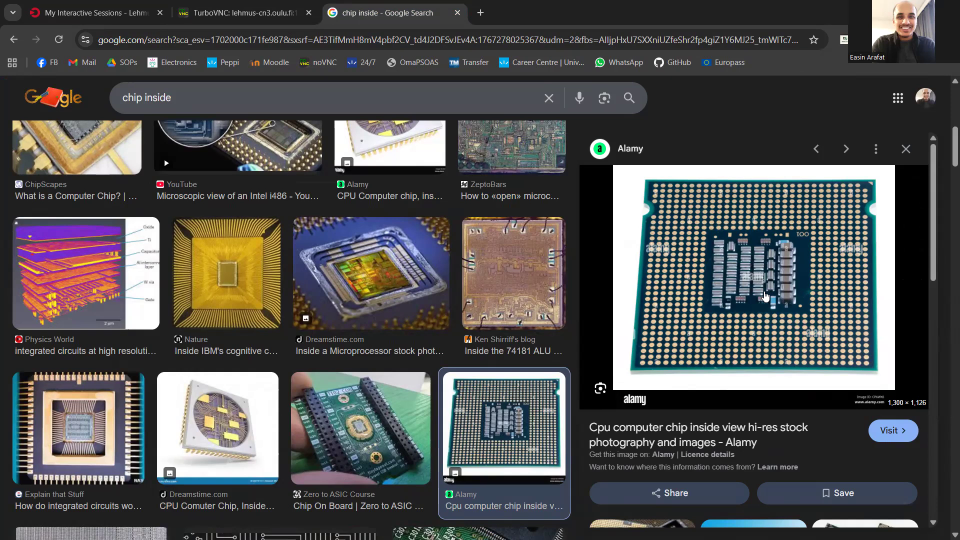
left_click(242, 12)
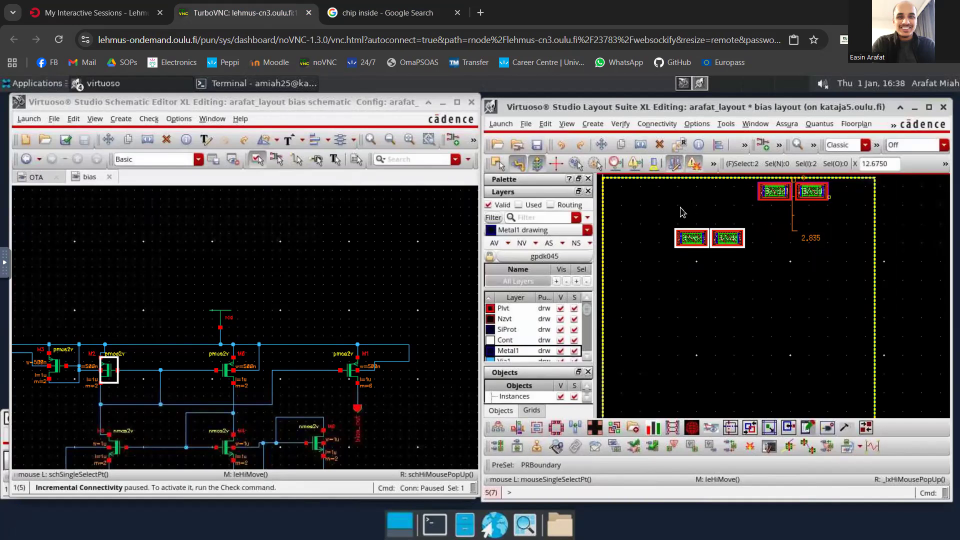
left_click(395, 11)
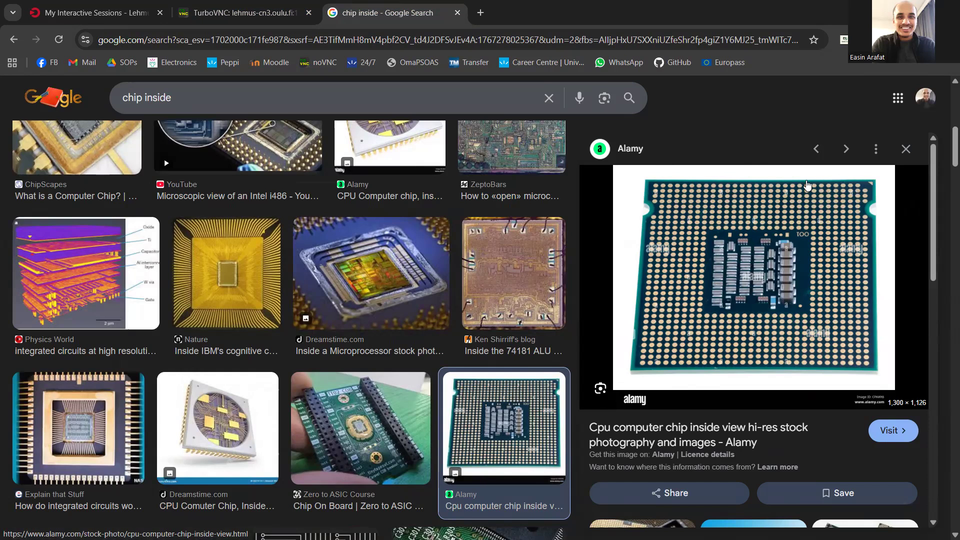
left_click(239, 13)
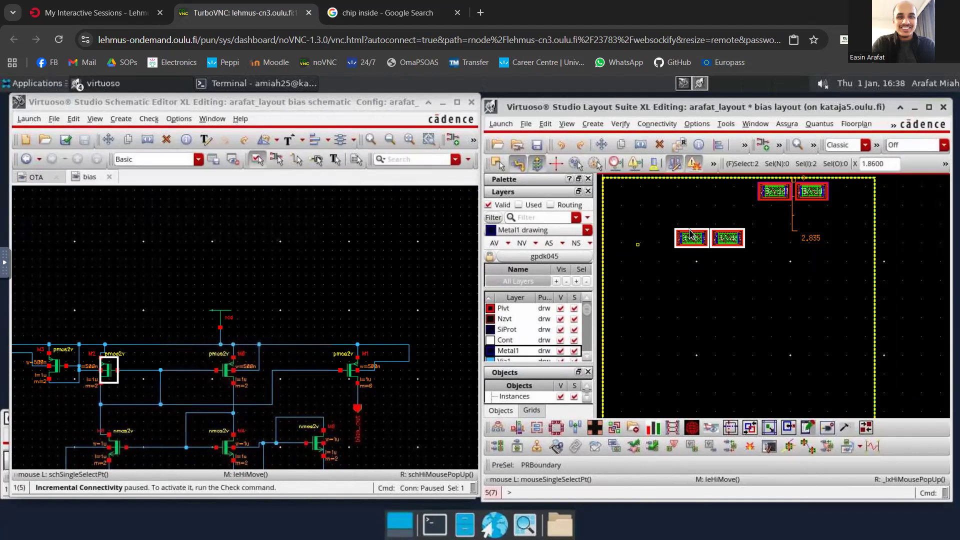
scroll(679, 237, "down", 2)
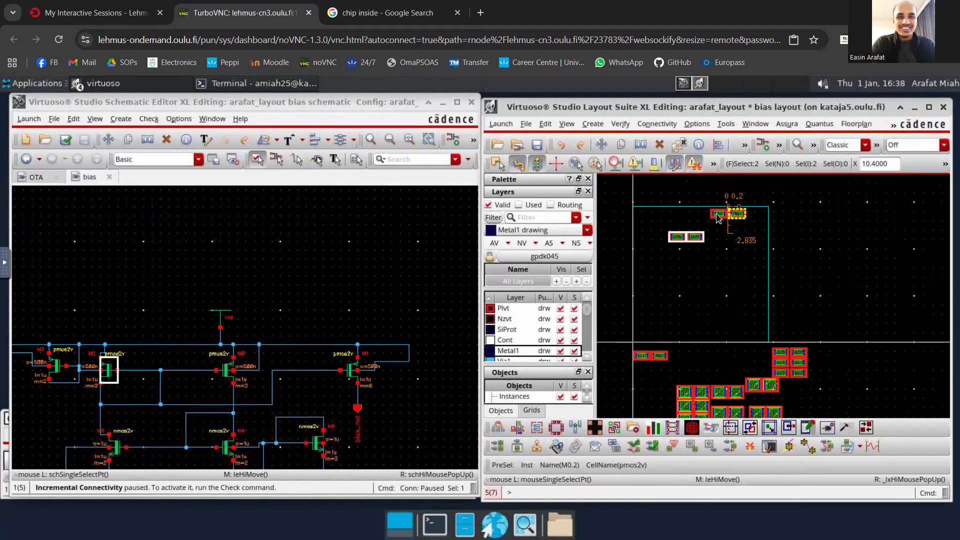
scroll(668, 222, "up", 2)
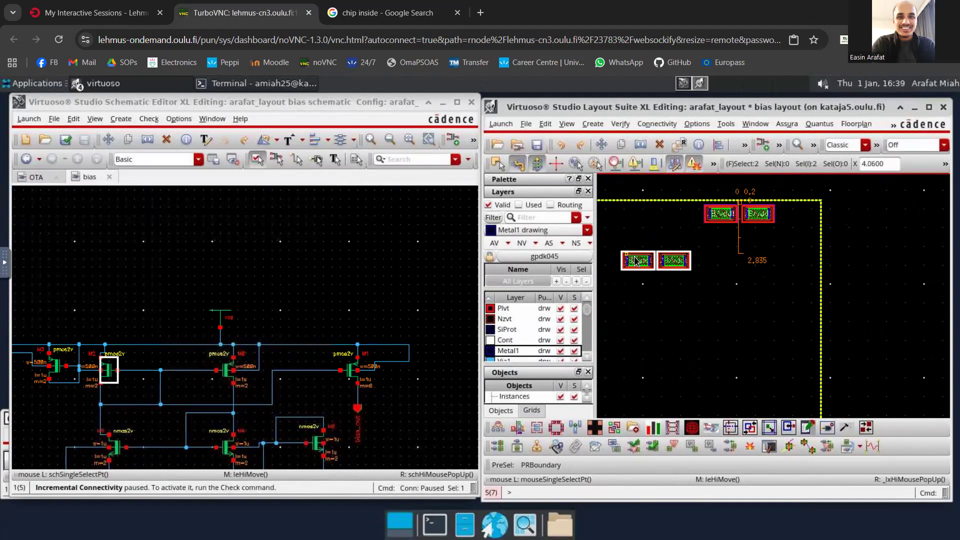
left_click(676, 277)
key("m")
left_click(676, 282)
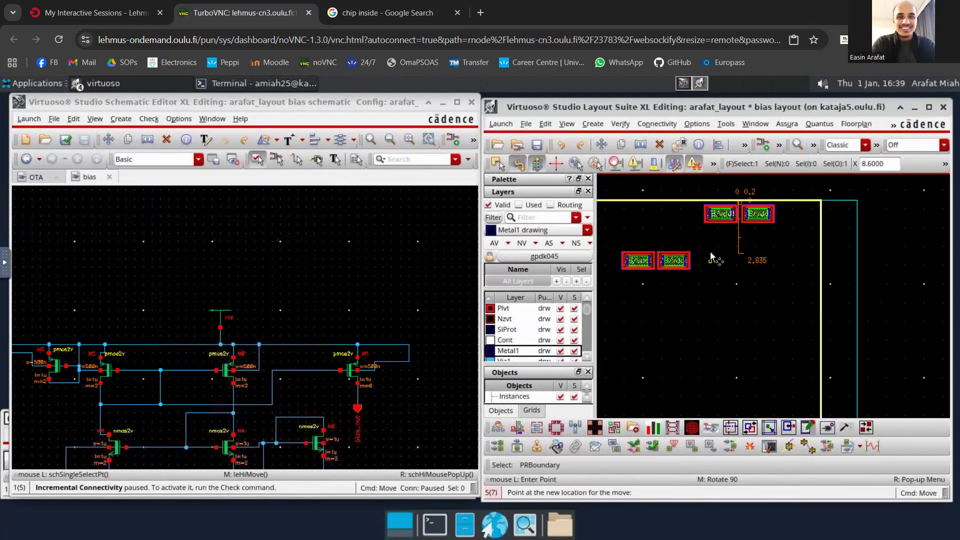
key("Escape")
- Set the Edit snap mode to anyAngle and place the right-hand M2 instance to the right of the M0 pair, in line with it
left_click(661, 261)
key("m")
left_click(709, 245)
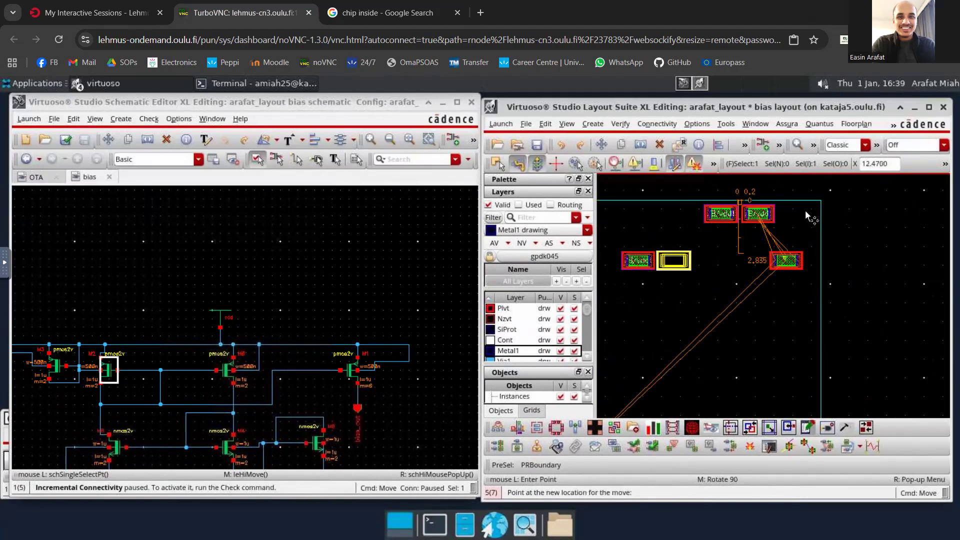
key("e")
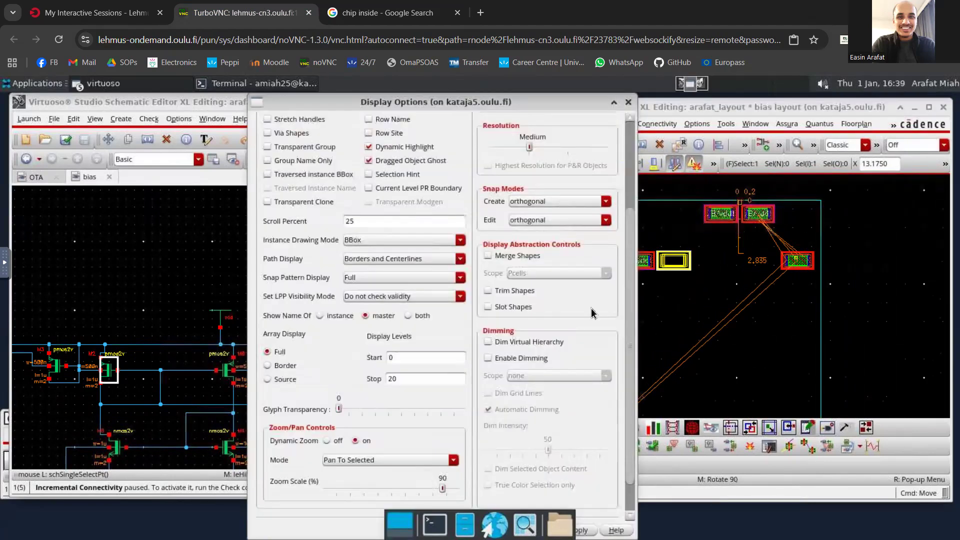
left_click(573, 221)
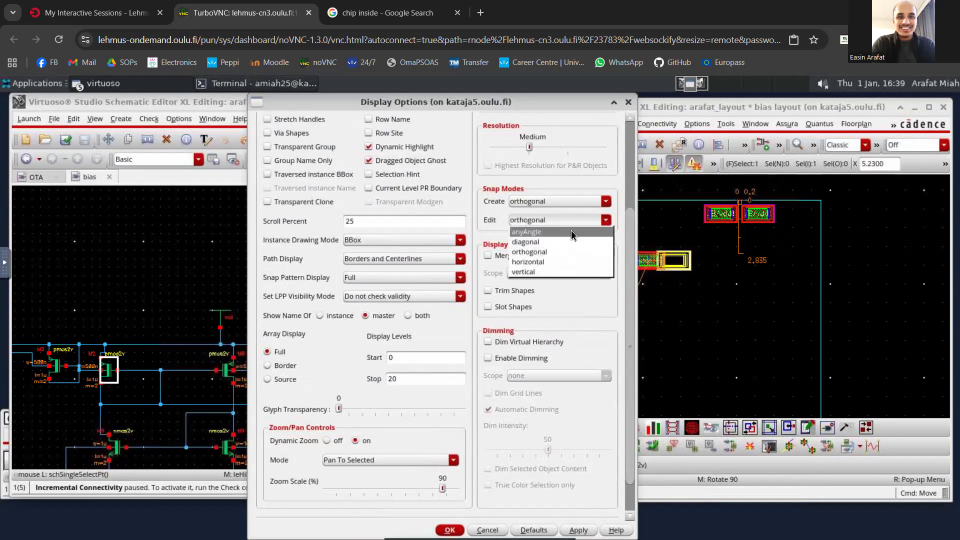
left_click(571, 231)
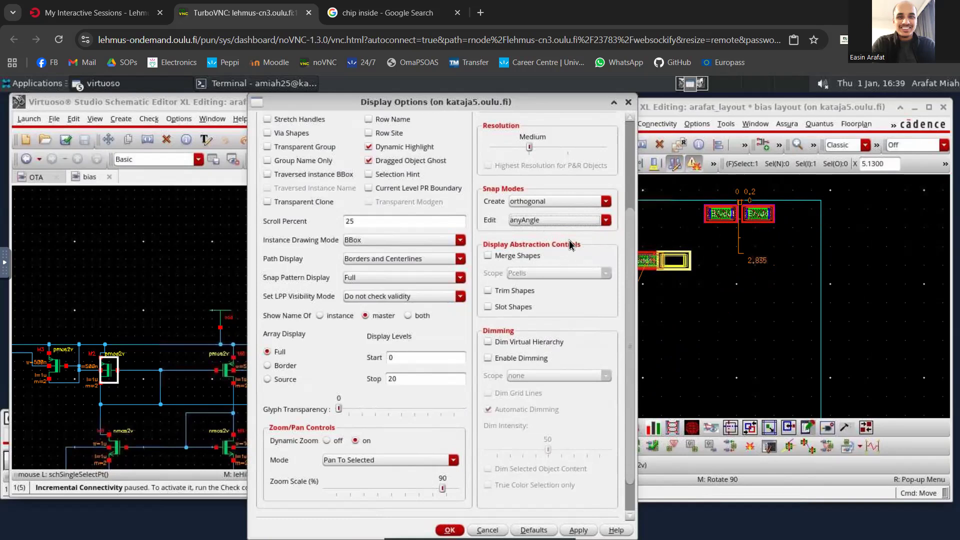
key("Return")
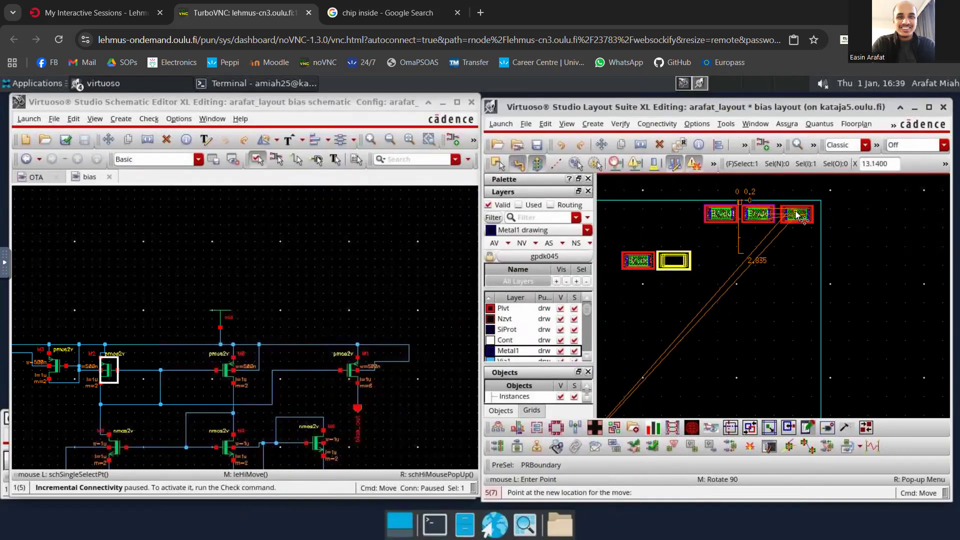
key("Escape")
- Move the remaining M2 instance to the left of the M0 pair so all four instances form one row
key("m")
left_click(642, 261)
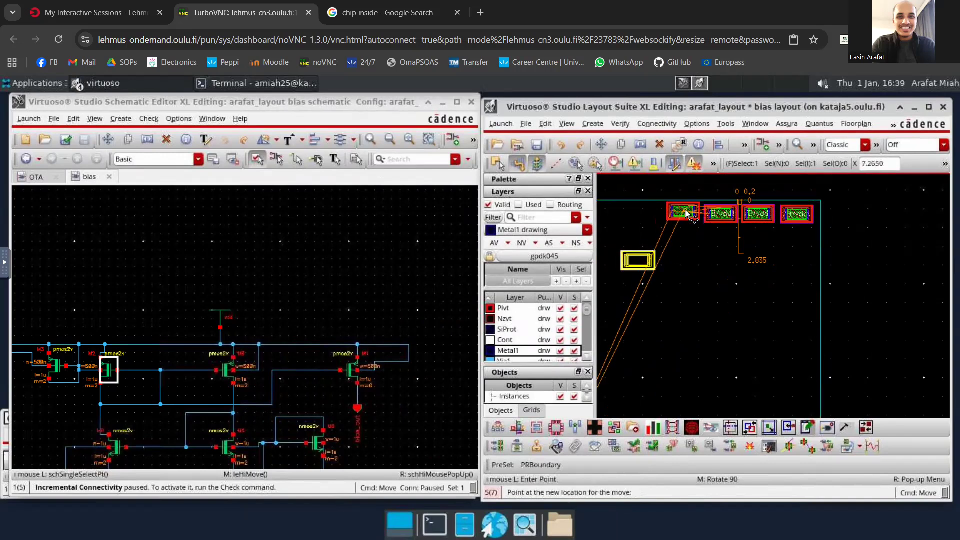
left_click(686, 216)
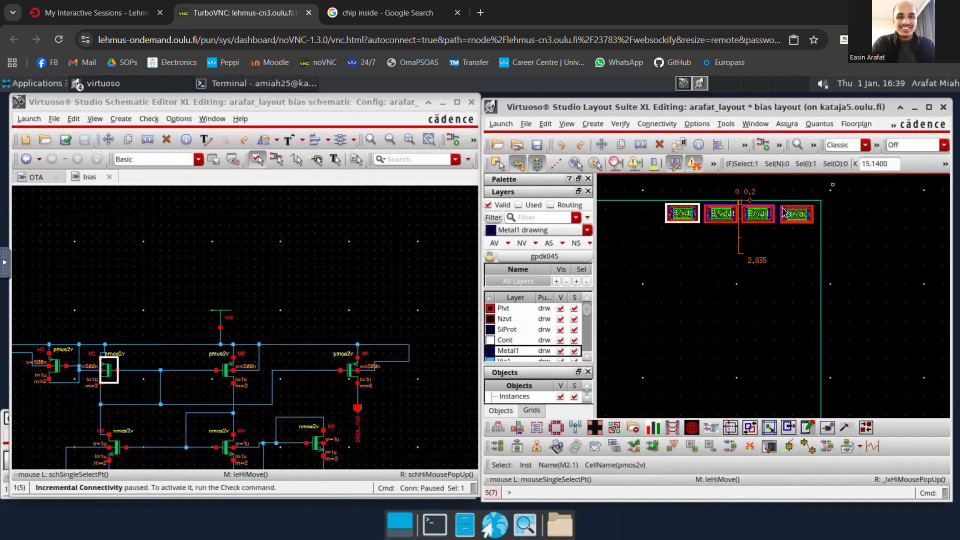
- Select transistor M1 in the schematic and move its six layout instances up onto the PR boundary's right edge, below the M0/M2 row
left_click(351, 370)
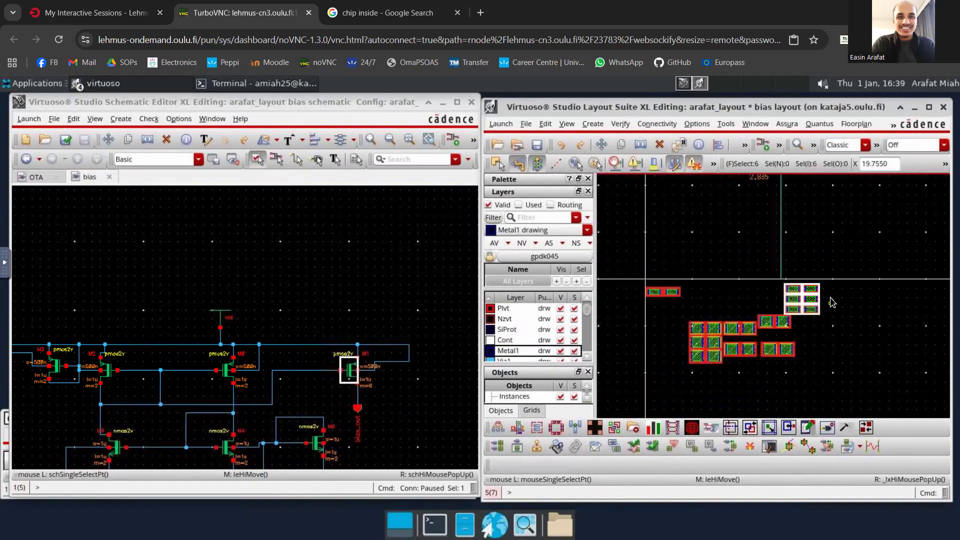
scroll(831, 303, "up", 2)
scroll(776, 305, "down", 2)
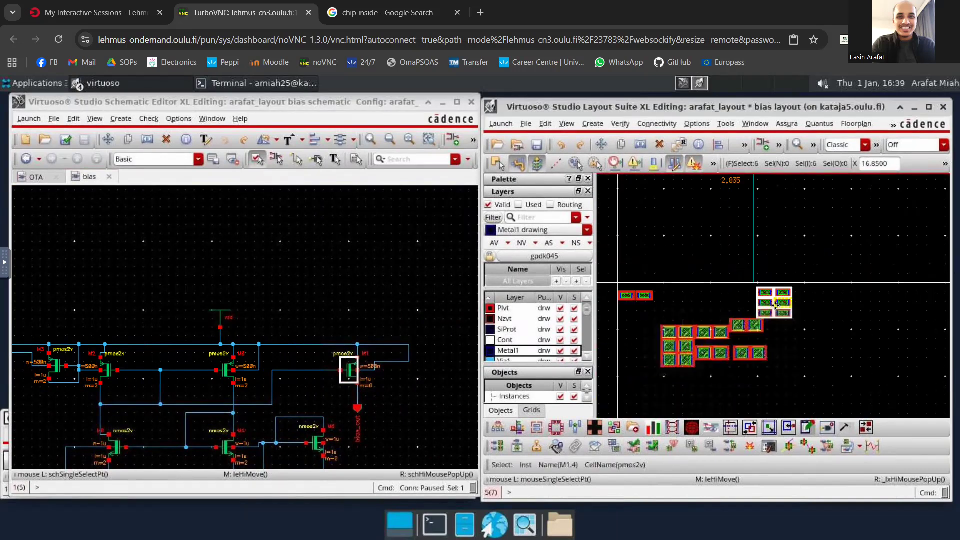
scroll(783, 213, "down", 2)
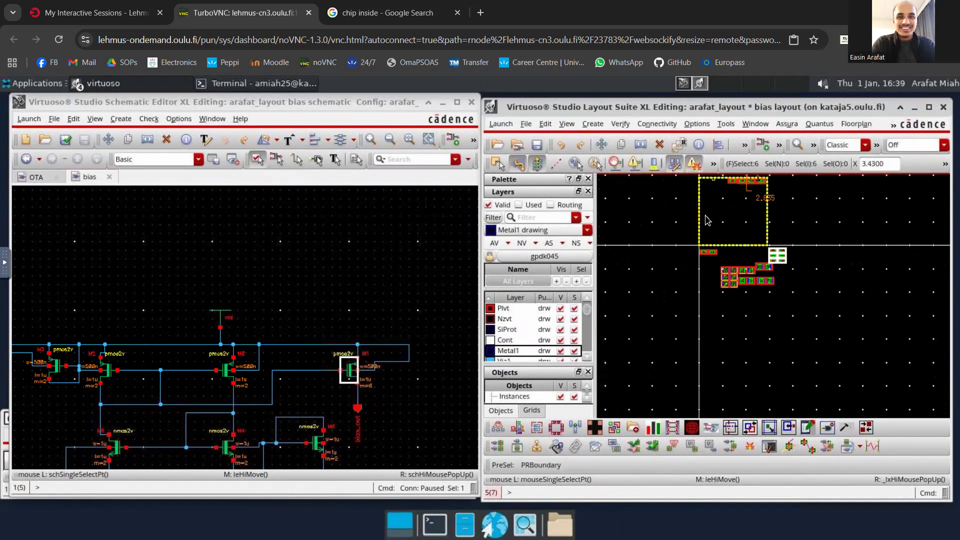
scroll(780, 256, "up", 4)
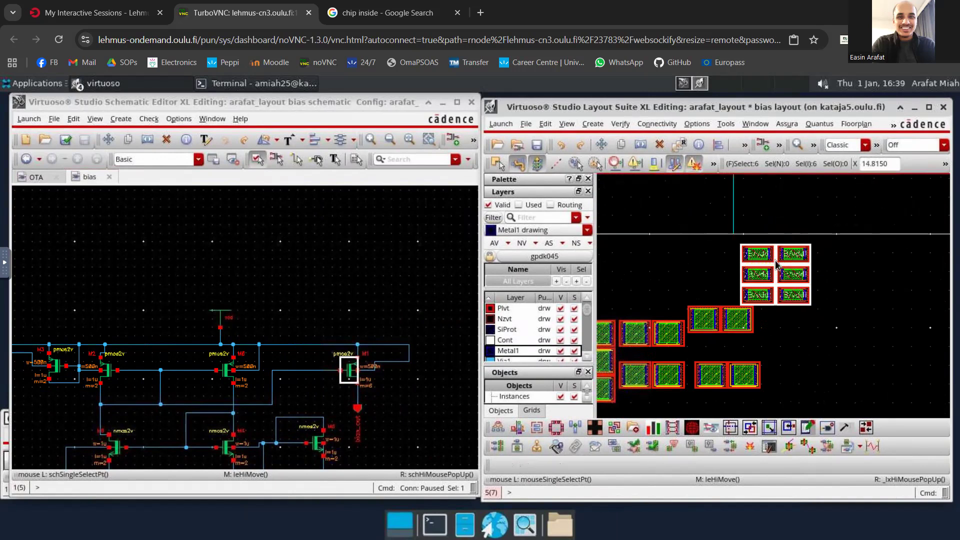
scroll(705, 276, "down", 2)
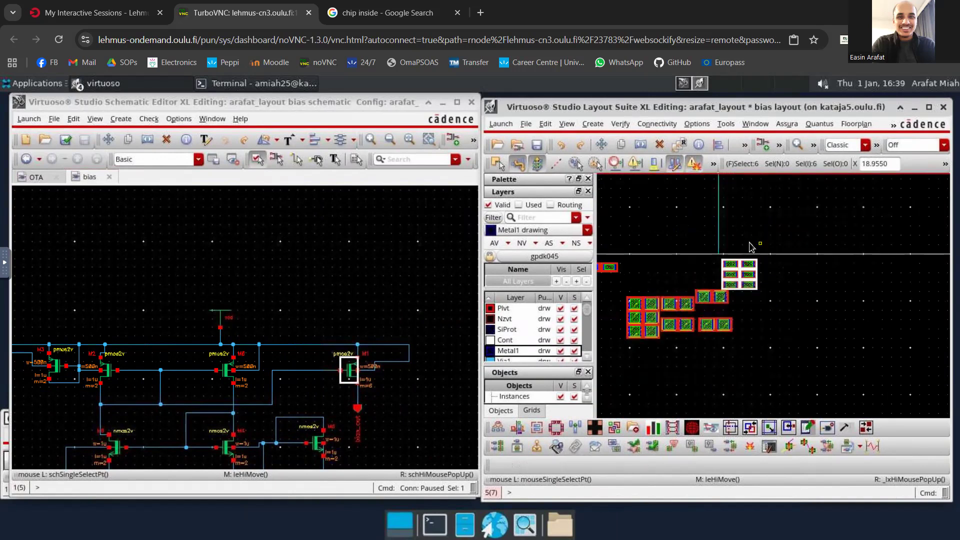
key("m")
left_click(741, 245)
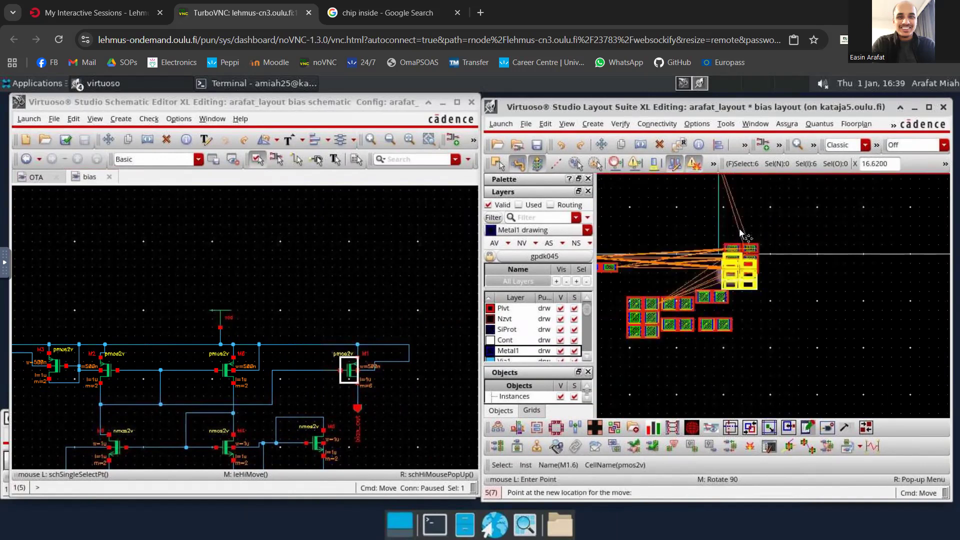
scroll(732, 214, "down", 3)
scroll(732, 197, "up", 3)
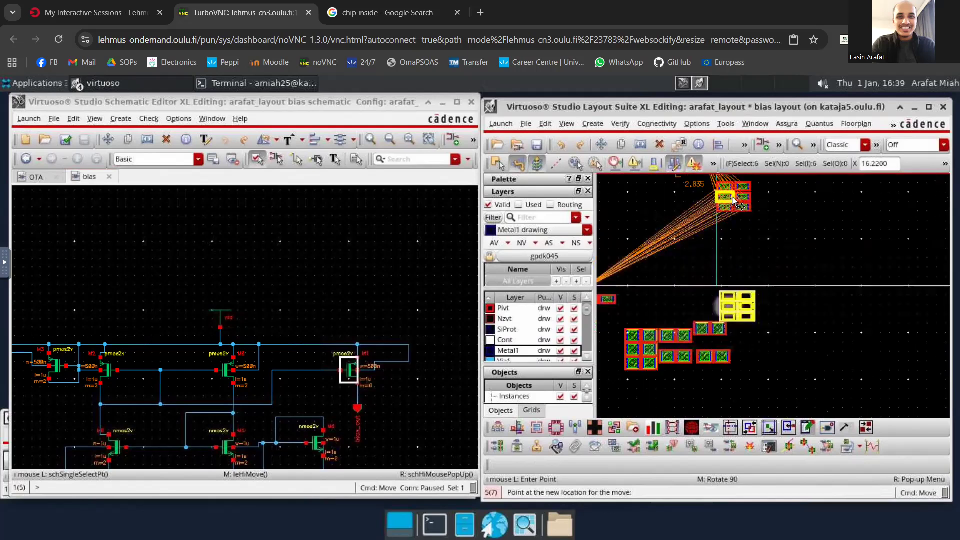
left_click(726, 204)
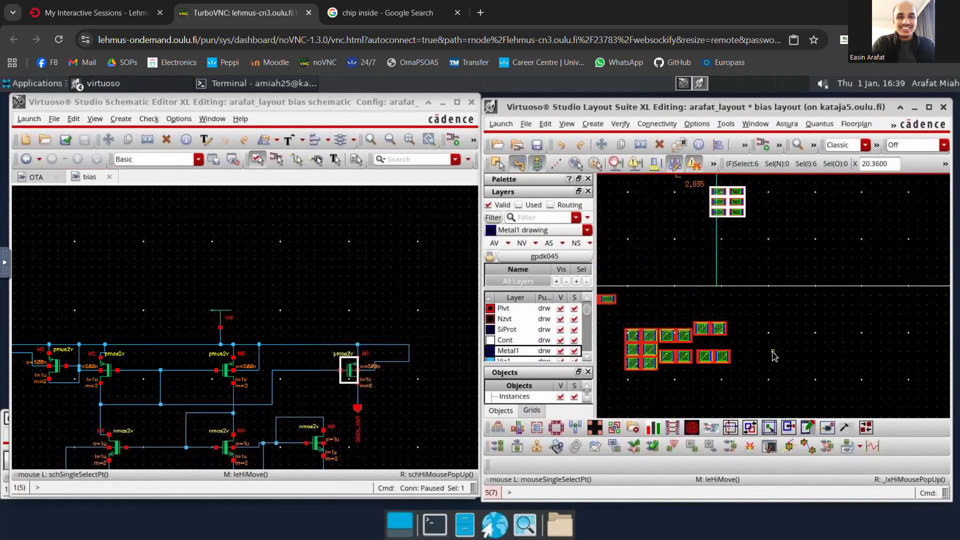
- Switch from the bias cell to the OTA cell and bring up its layout in a maximized window
scroll(332, 344, "down", 1)
scroll(334, 370, "down", 1)
scroll(288, 406, "up", 4)
scroll(294, 400, "down", 1)
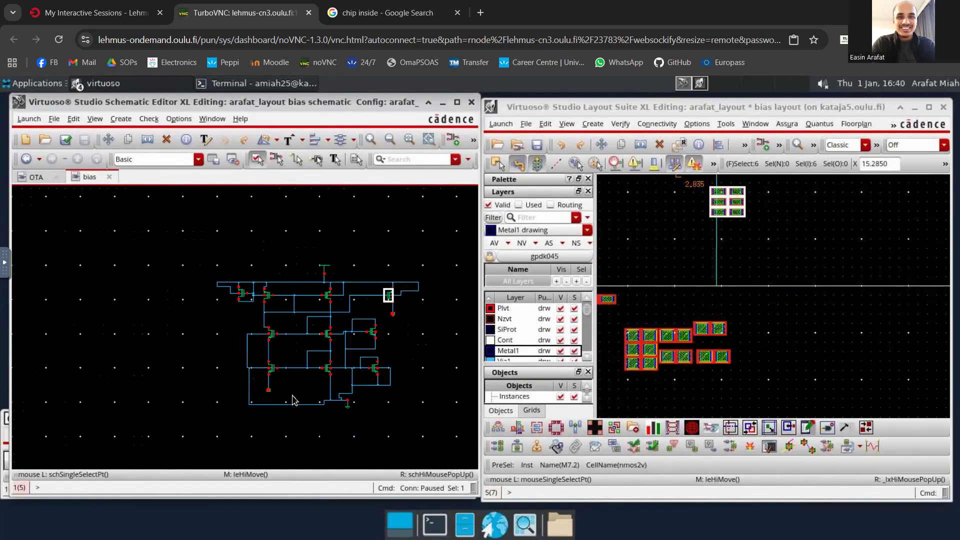
scroll(741, 341, "down", 1)
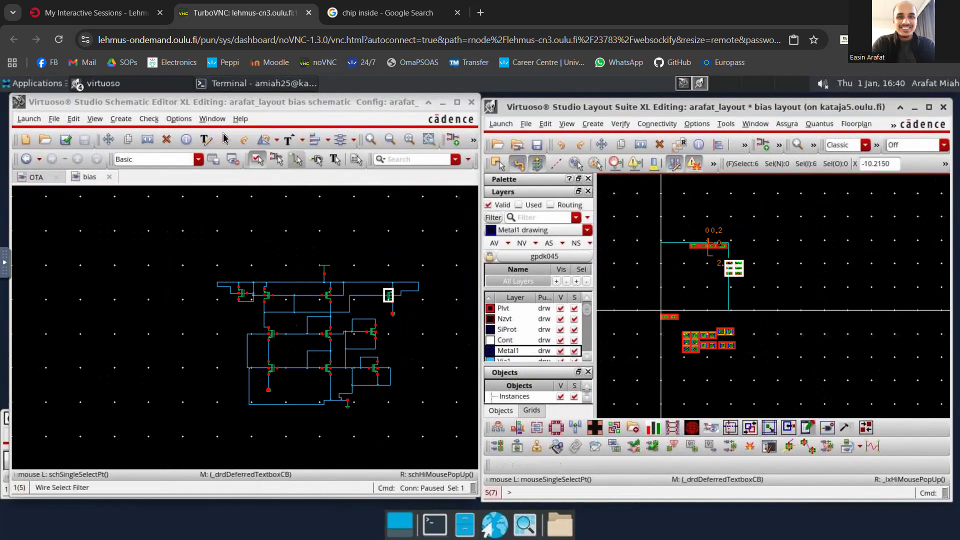
left_click(36, 178)
left_click(457, 103)
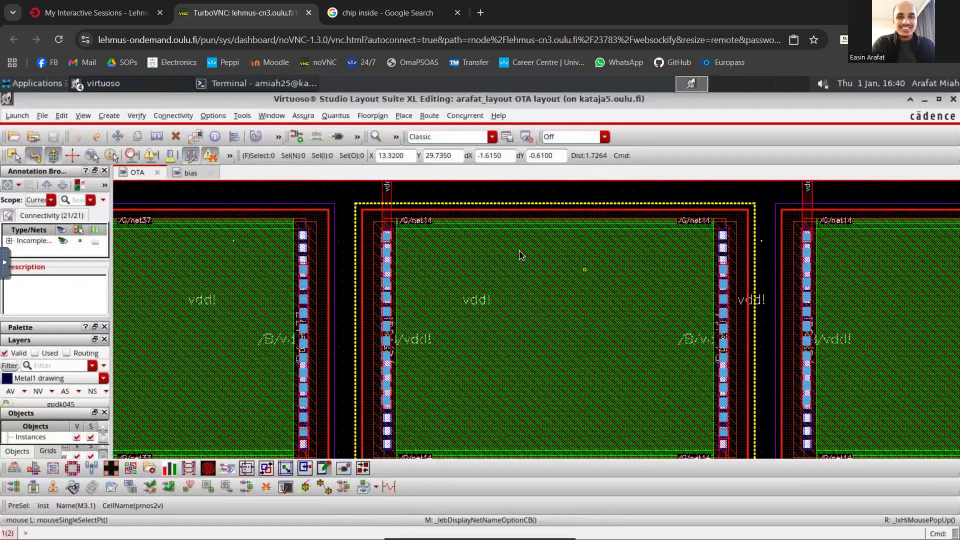
- Examine how the OTA layout's PMOS row connects through vertical strips and vias to the horizontal Vout, net14, net37 and net22 tracks
scroll(518, 259, "down", 2)
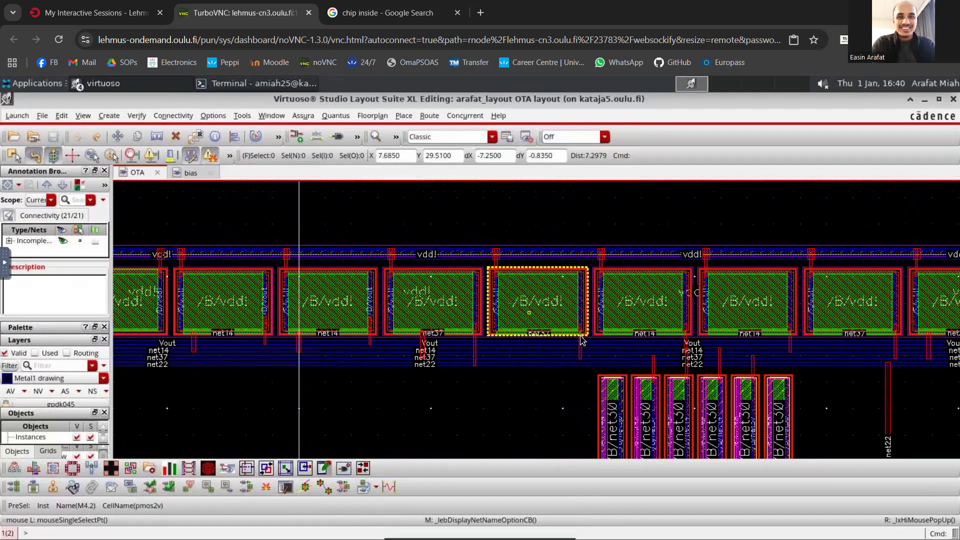
scroll(601, 401, "down", 2)
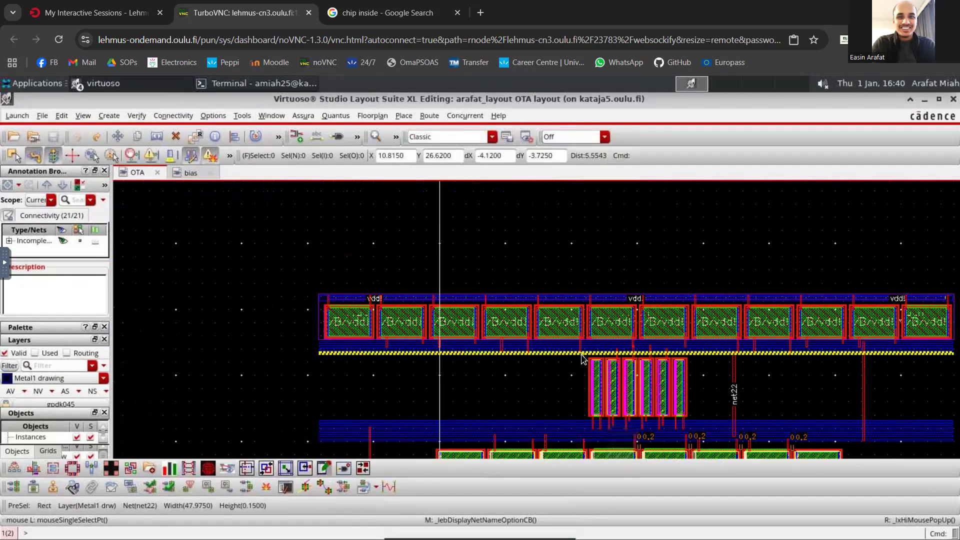
scroll(550, 332, "up", 2)
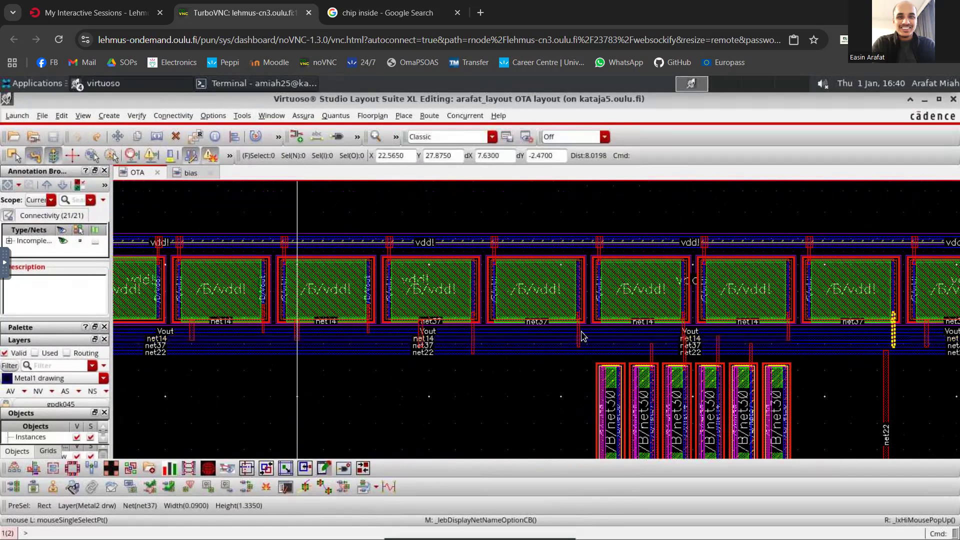
scroll(577, 328, "up", 2, "ctrl")
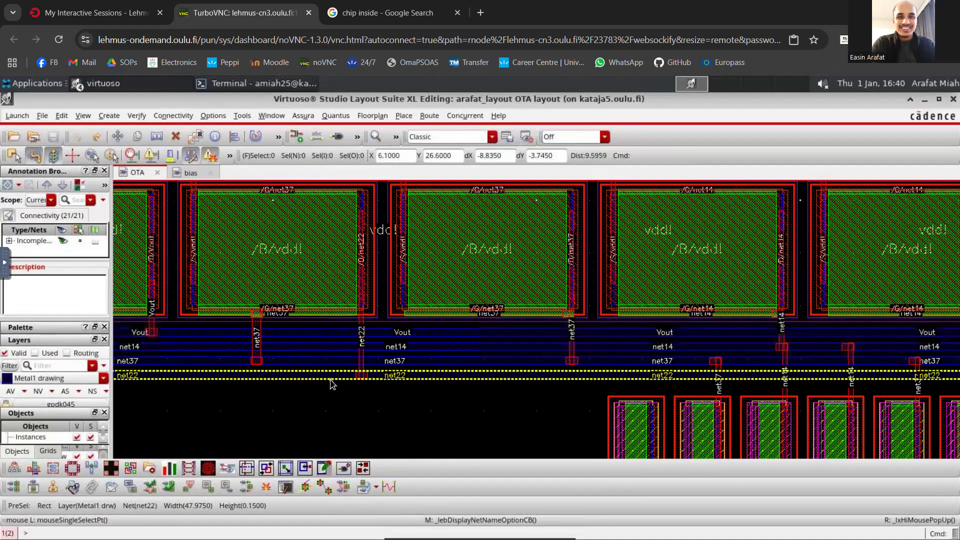
scroll(329, 384, "up", 4, "ctrl")
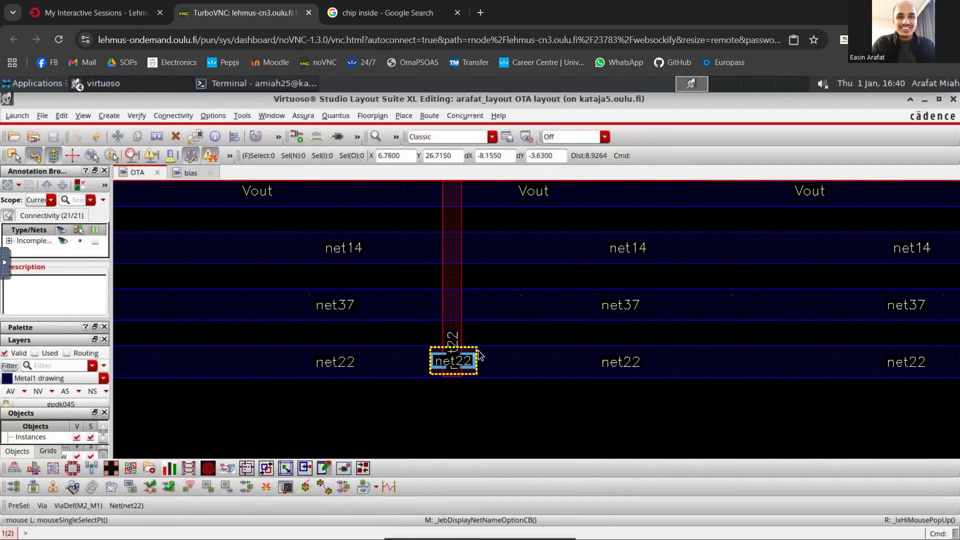
scroll(487, 367, "down", 2, "ctrl")
scroll(626, 282, "down", 2, "ctrl")
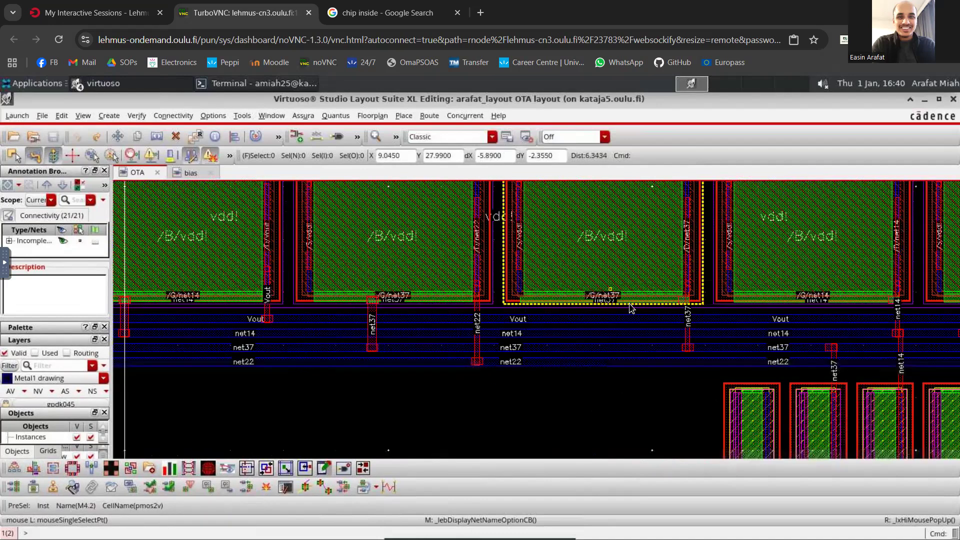
scroll(632, 329, "up", 4, "ctrl")
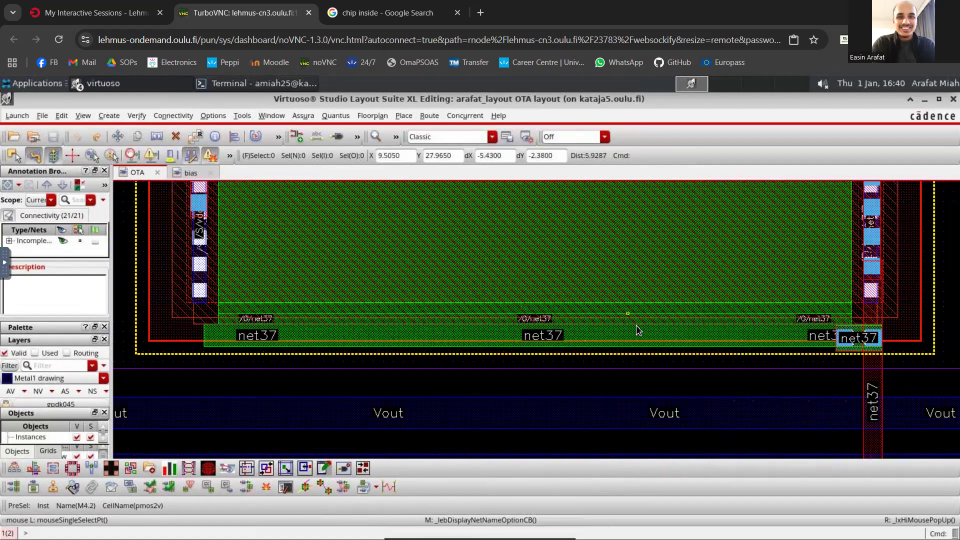
- Examine the net37 poly strip beneath the PMOS gate in the OTA layout, following it to its via at the vertical strip
scroll(638, 332, "down", 2, "ctrl")
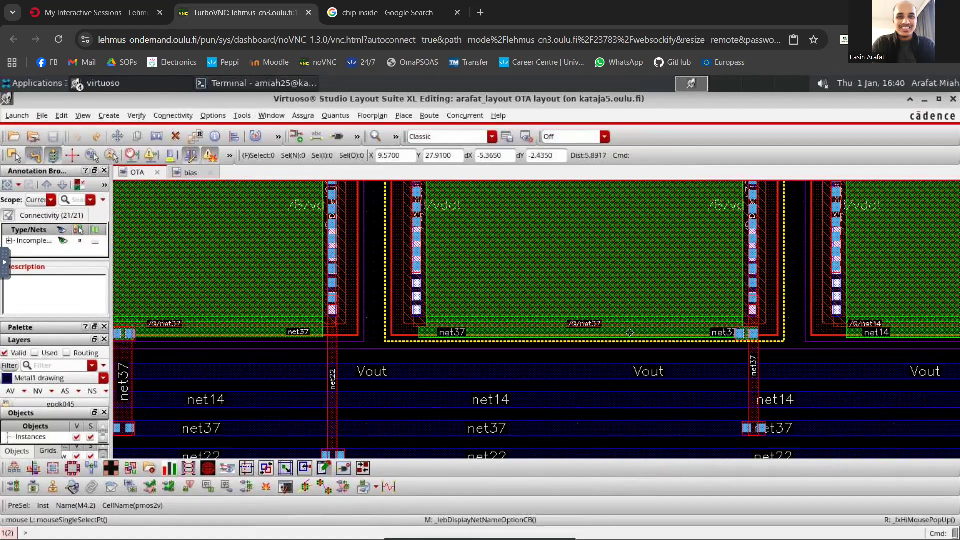
left_click(630, 332)
scroll(630, 332, "up", 2, "ctrl")
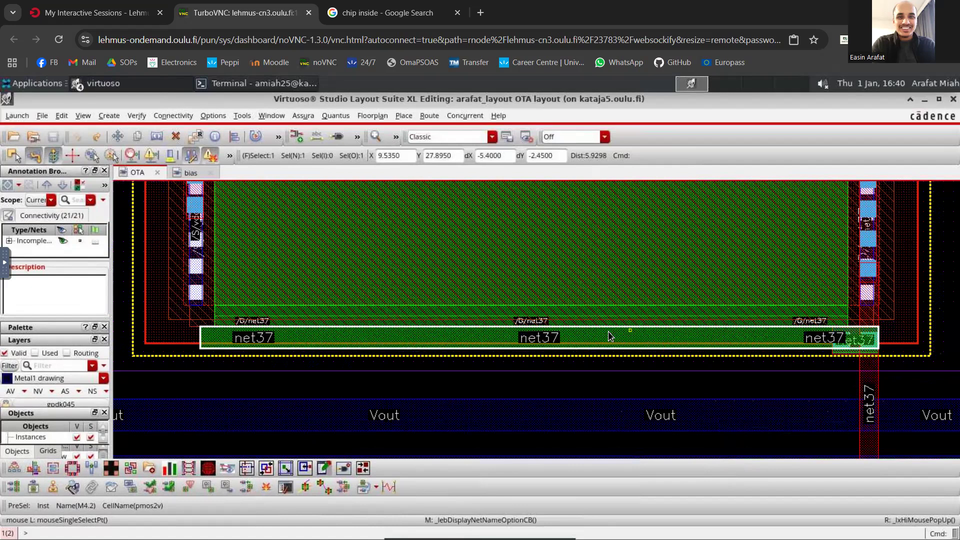
key("shift+z")
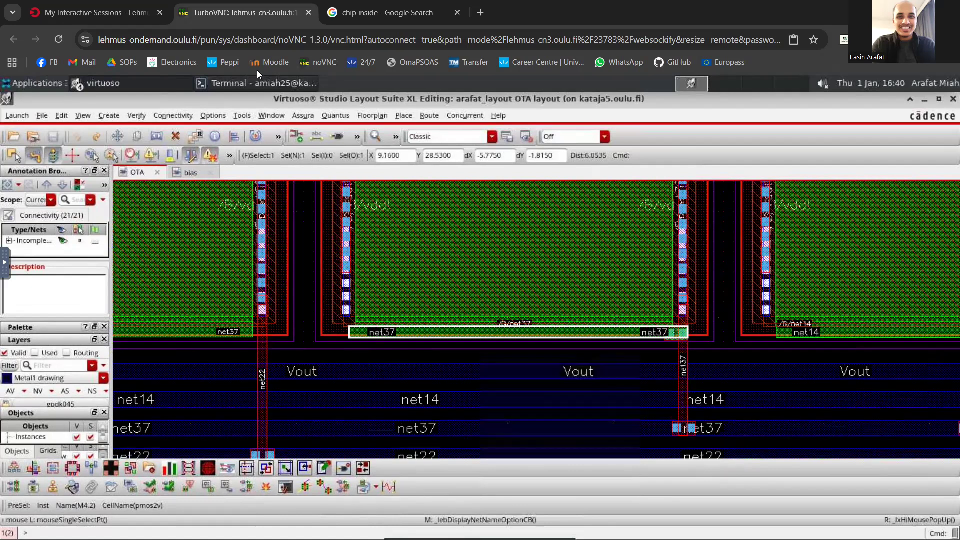
- Switch back to the bias cell and bring up its layout in a maximized window
left_click(179, 172)
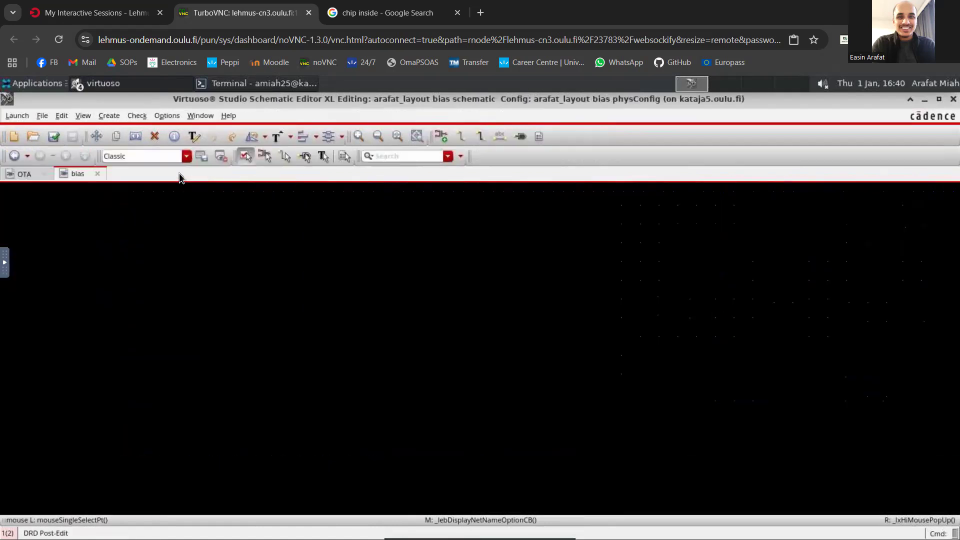
left_click(125, 84)
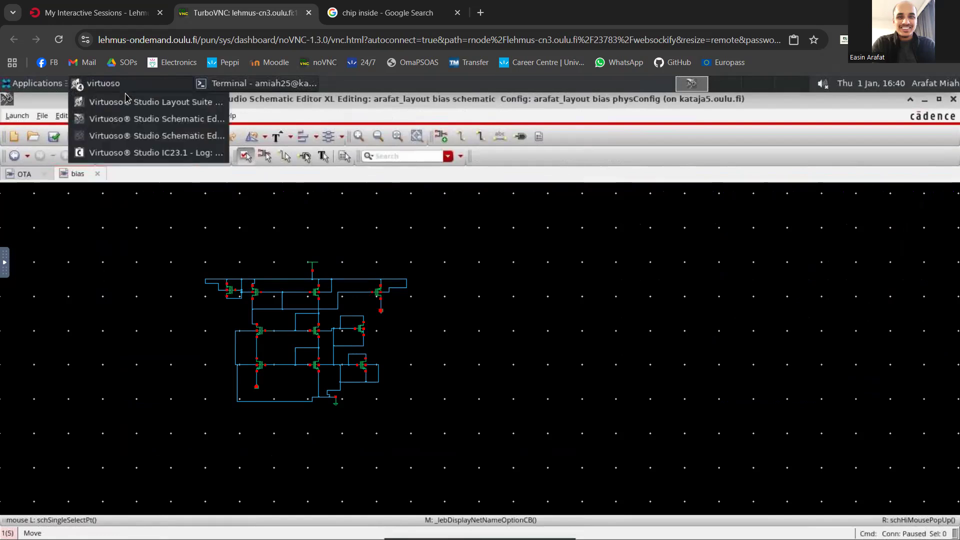
left_click(135, 107)
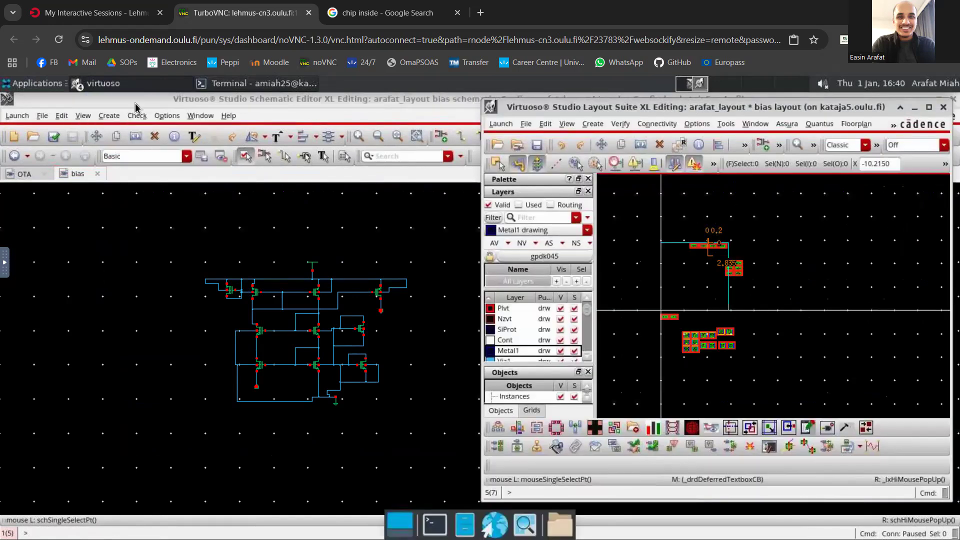
left_click_drag(328, 162, 734, 121)
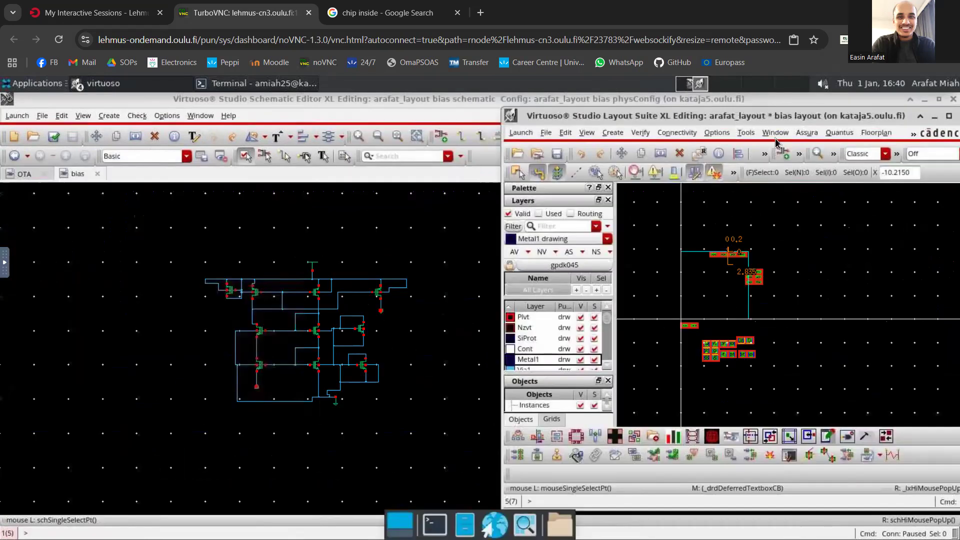
left_click(935, 116)
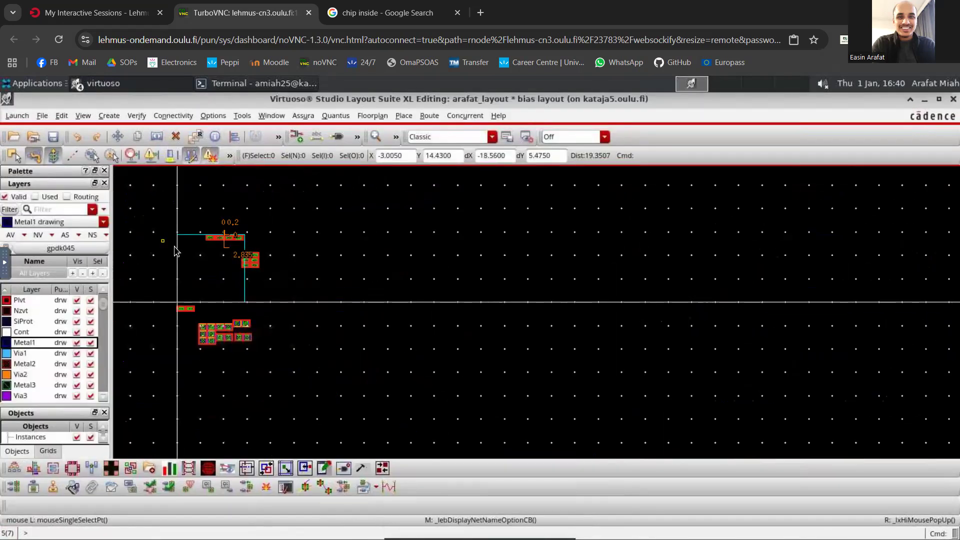
- Draw a Poly drawing rectangle about 1.0 by 0.075 directly below the gate of instance M2.1, spanning the gate's full width
scroll(169, 244, "up", 2)
scroll(379, 257, "up", 2)
scroll(381, 256, "down", 2)
scroll(377, 210, "up", 1)
scroll(218, 275, "up", 1)
scroll(270, 285, "up", 2)
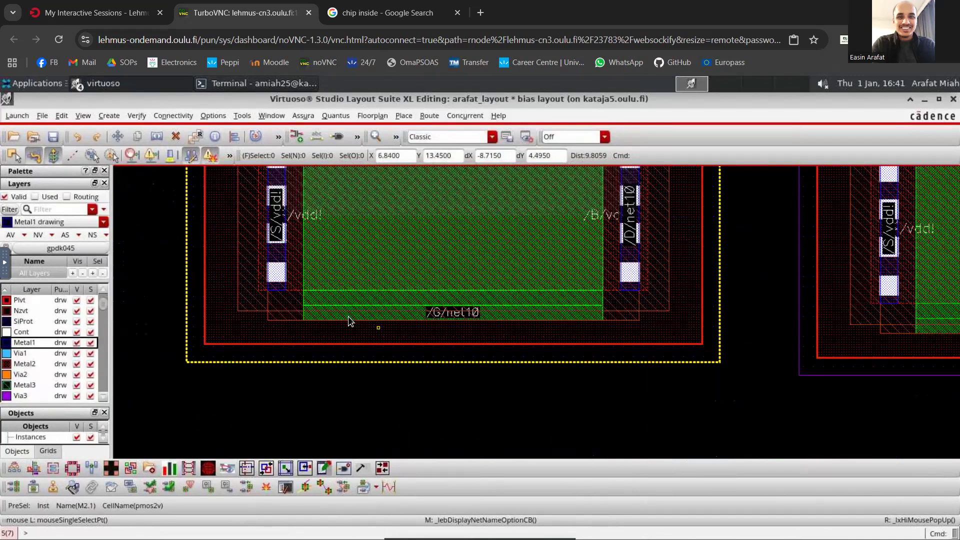
scroll(35, 332, "up", 3)
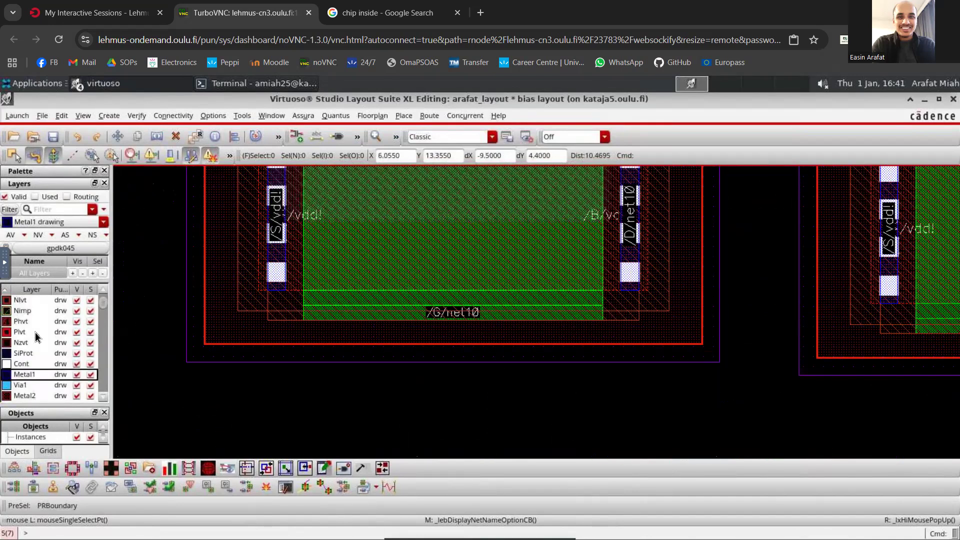
left_click(30, 331)
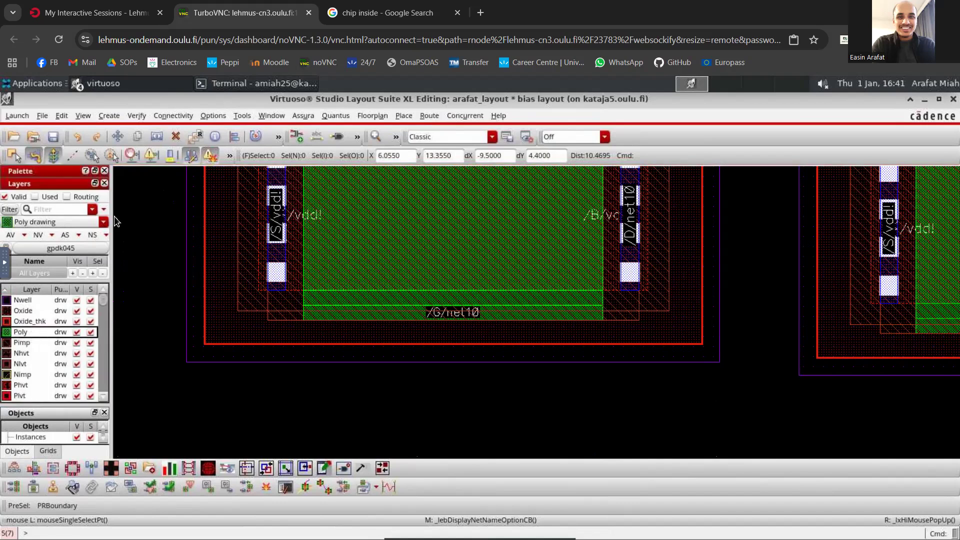
left_click(109, 116)
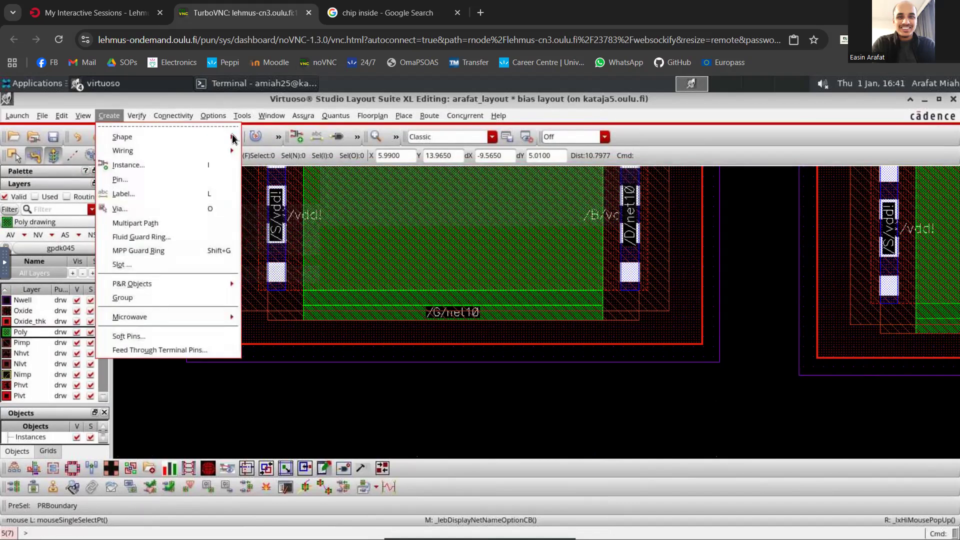
scroll(295, 320, "up", 1)
left_click(311, 319)
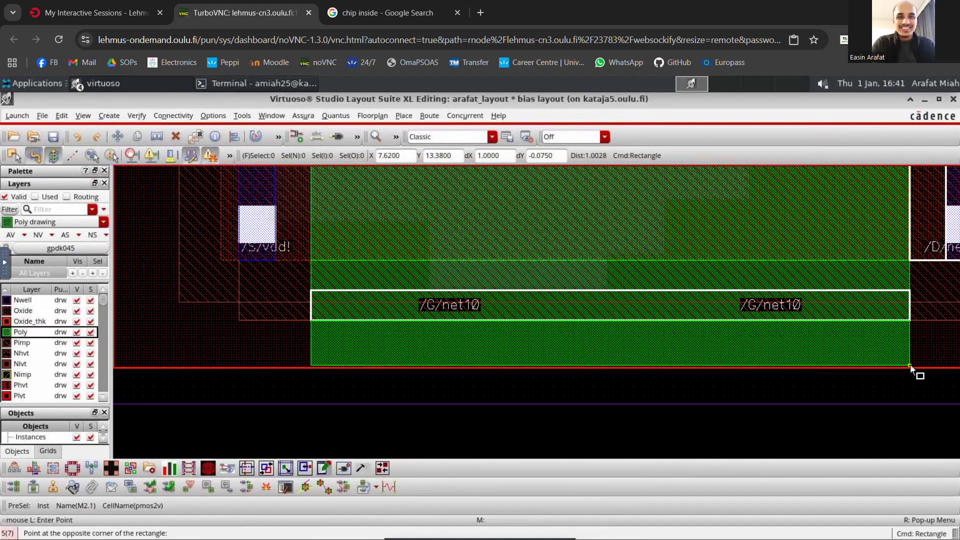
left_click(910, 364)
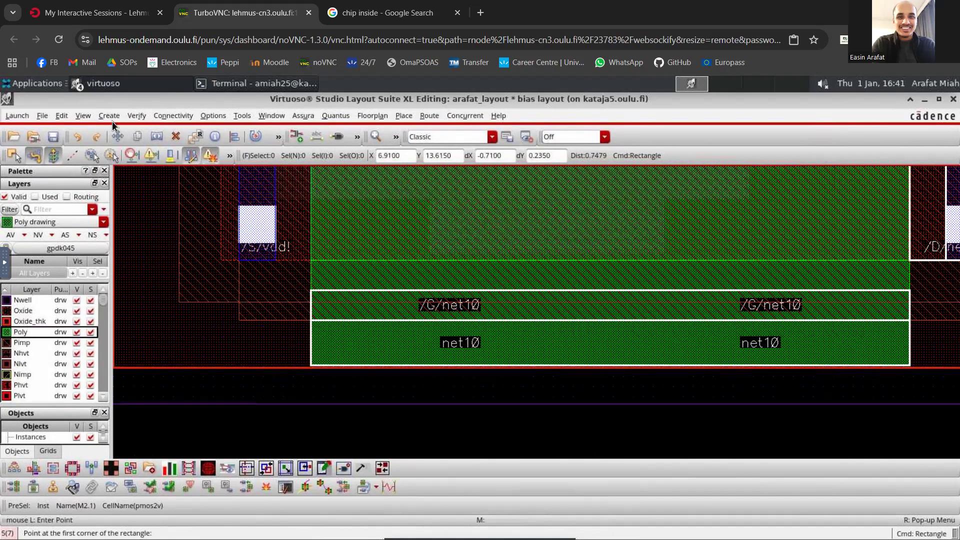
- Check in the OTA layout how far the net37 poly strip extends past the gate under the via, and return to the bias layout
left_click(113, 84)
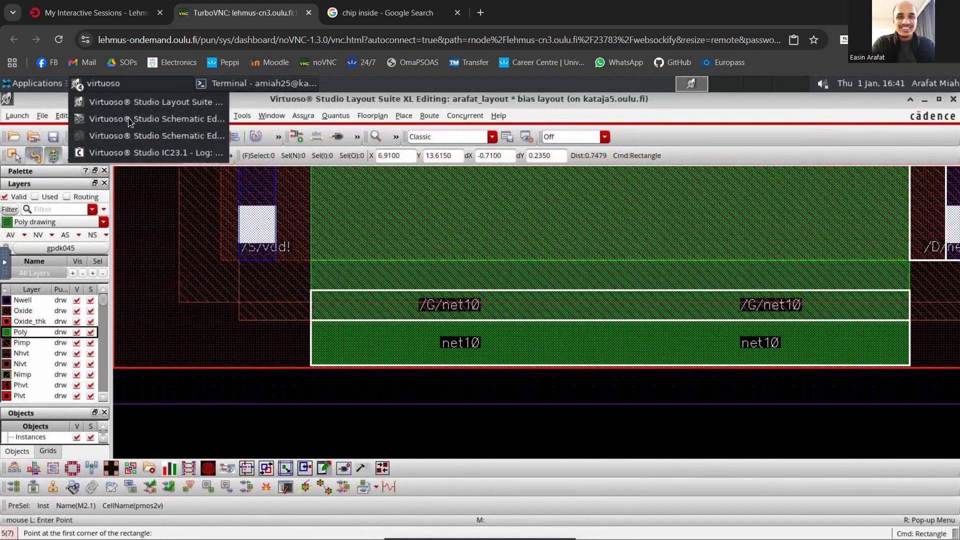
left_click(128, 116)
left_click(24, 174)
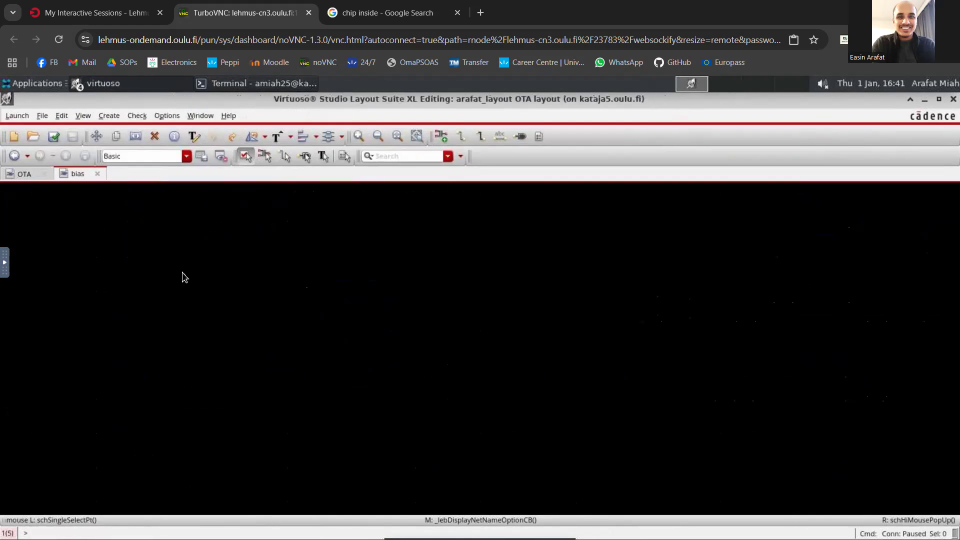
scroll(689, 330, "up", 2, "ctrl")
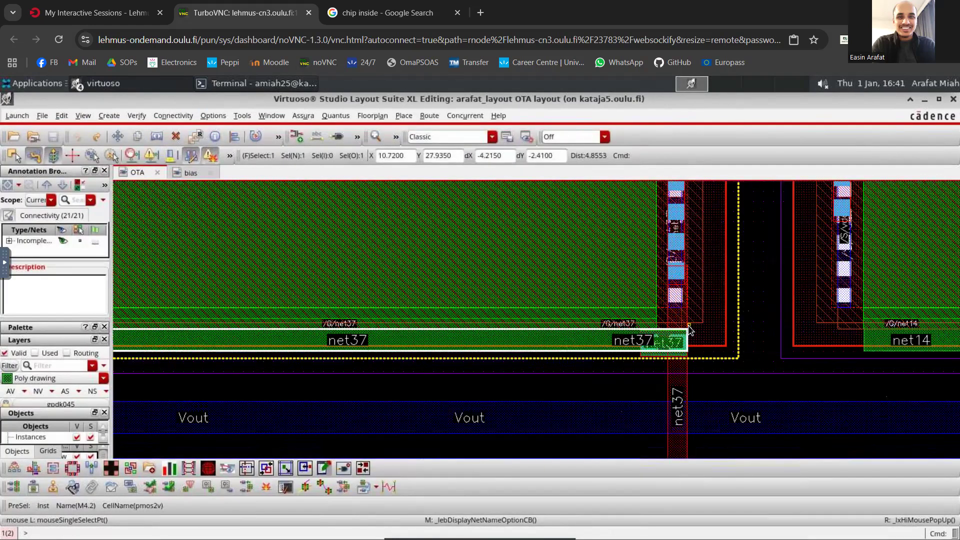
scroll(523, 345, "up", 1, "ctrl")
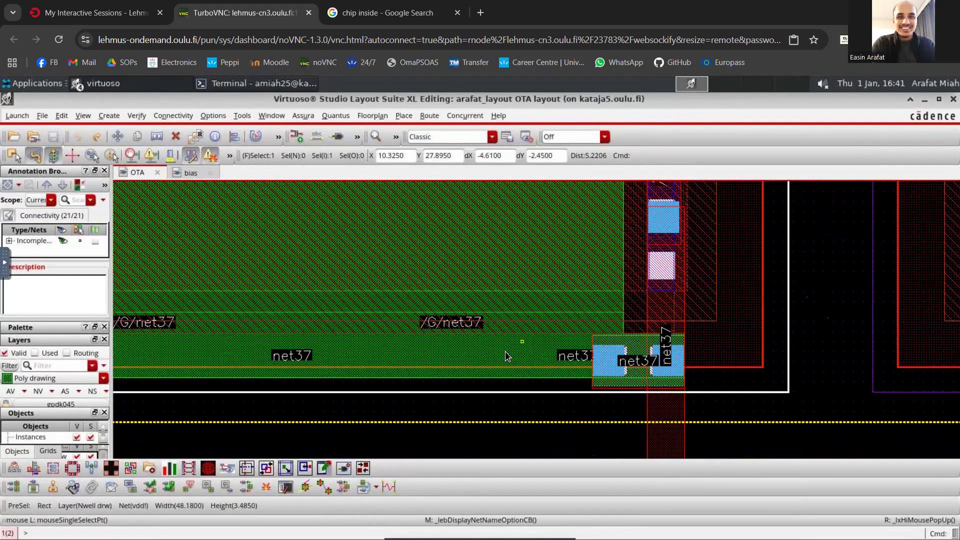
left_click(506, 356)
key("Delete")
left_click(136, 84)
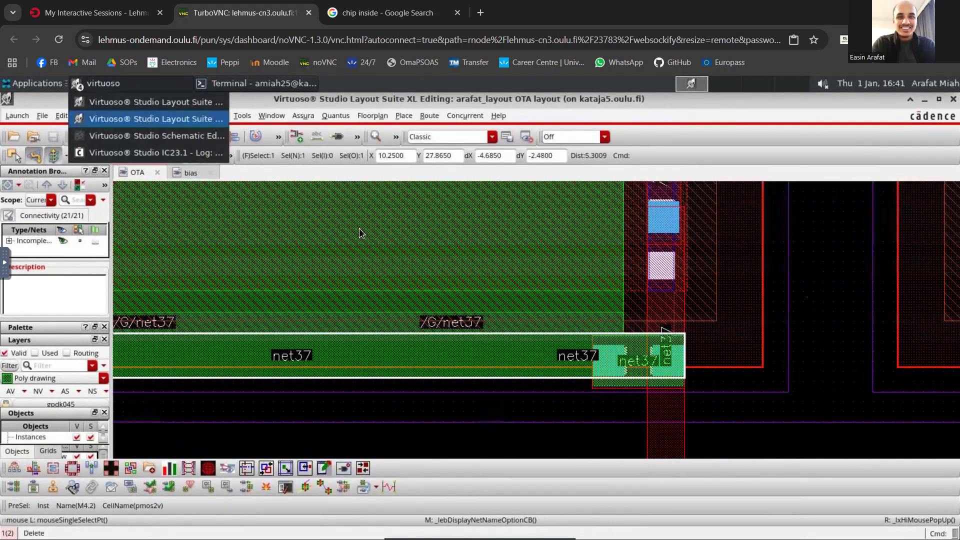
left_click(156, 119)
left_click(780, 332)
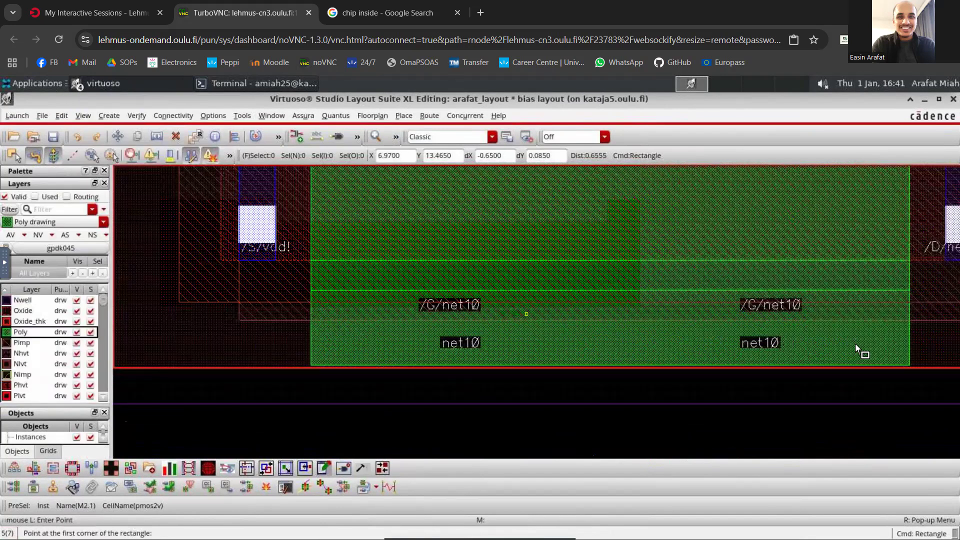
key("Escape")
left_click(780, 343)
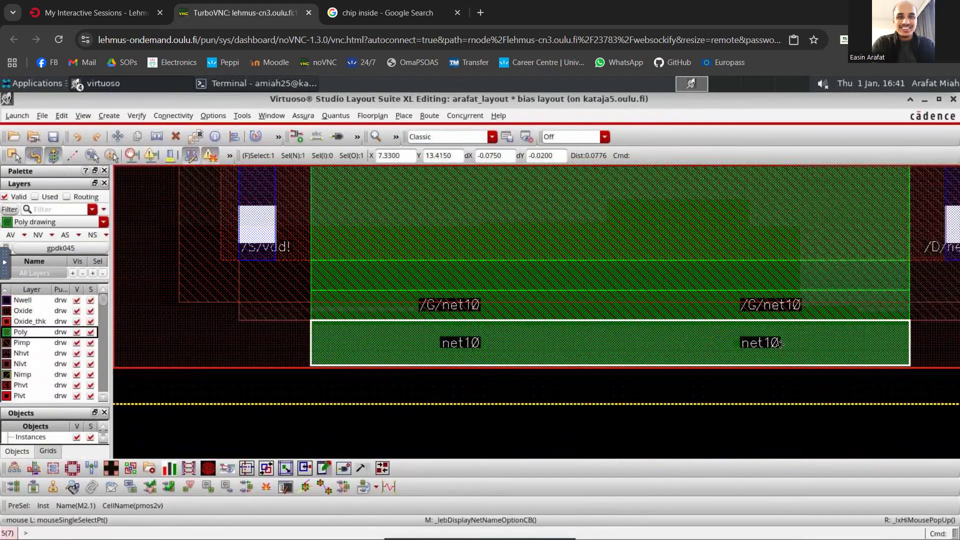
key("s")
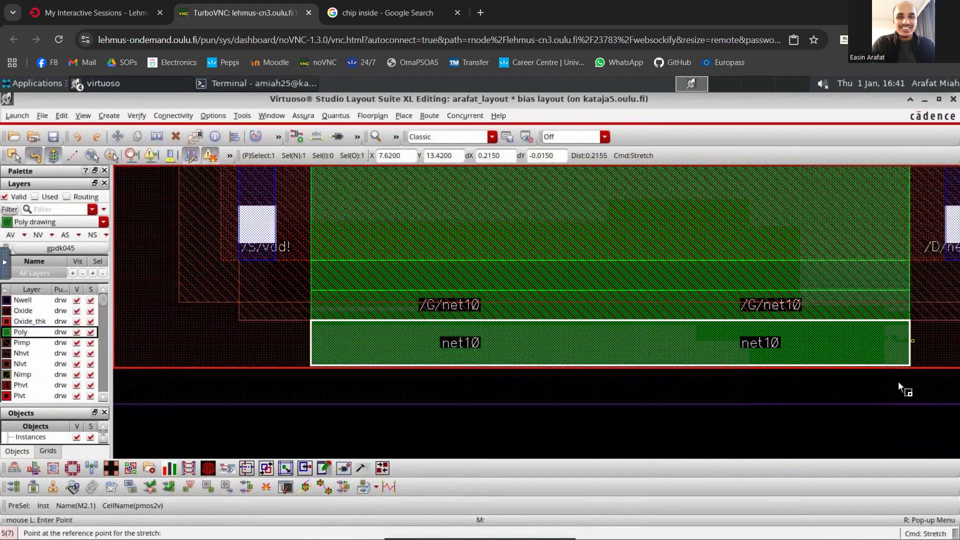
left_click(875, 422)
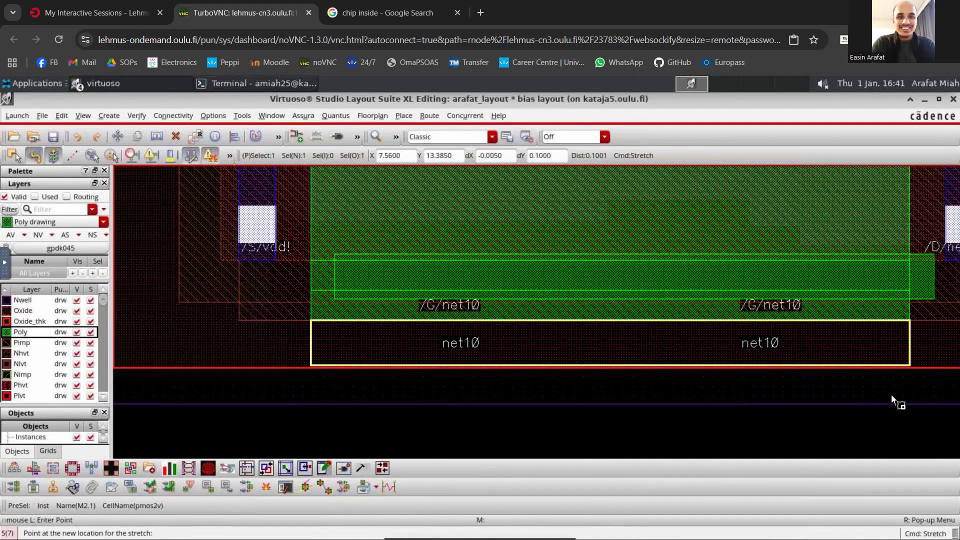
left_click(867, 400)
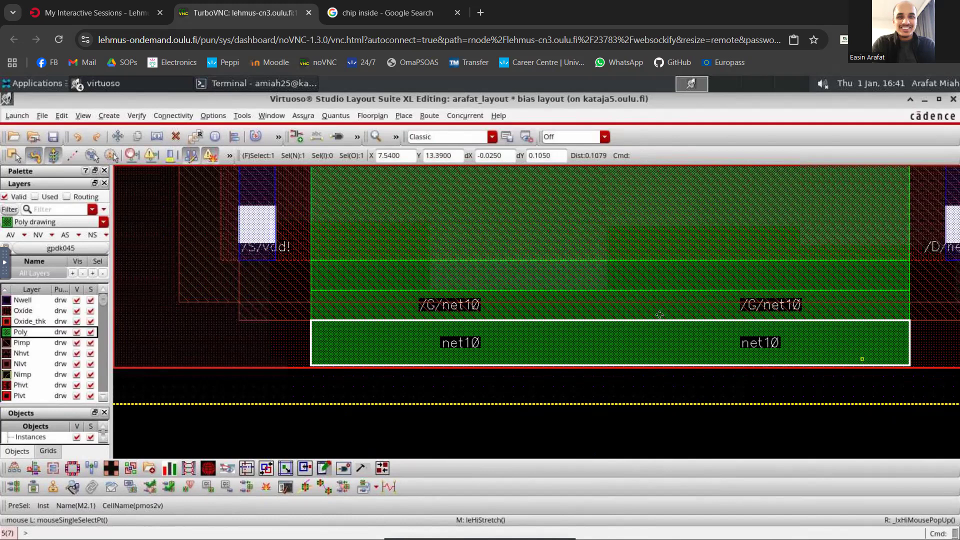
- Set the layout's edit snap mode to orthogonal in the display options
key("e")
left_click(574, 219)
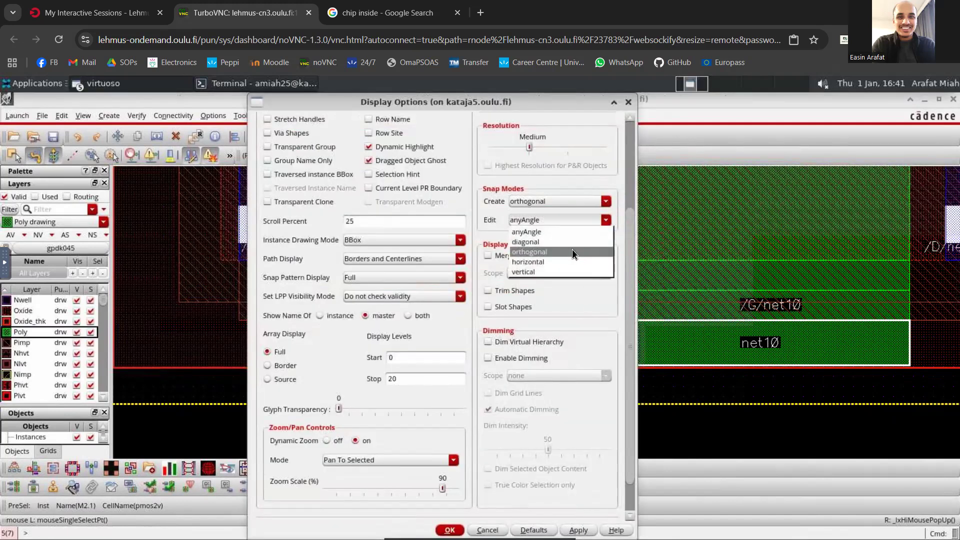
left_click(572, 251)
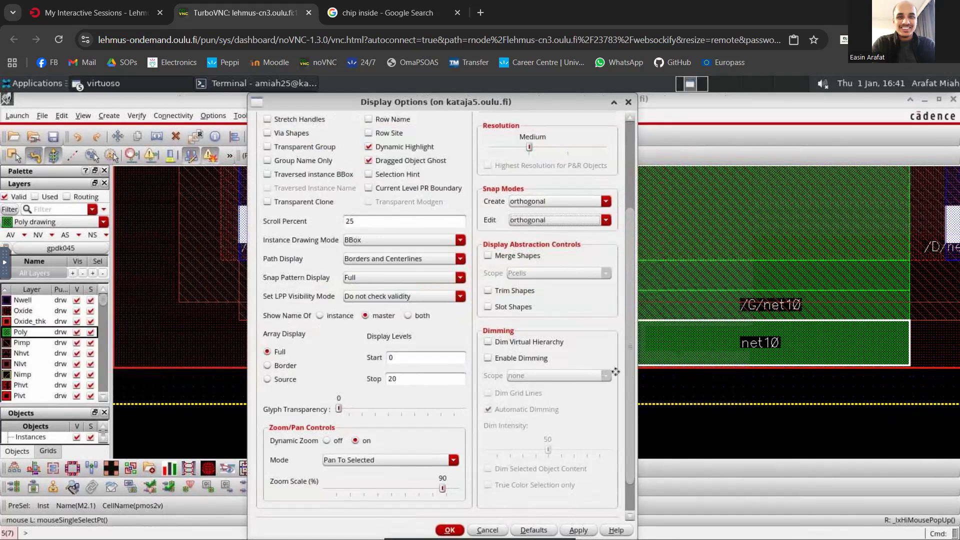
key("Return")
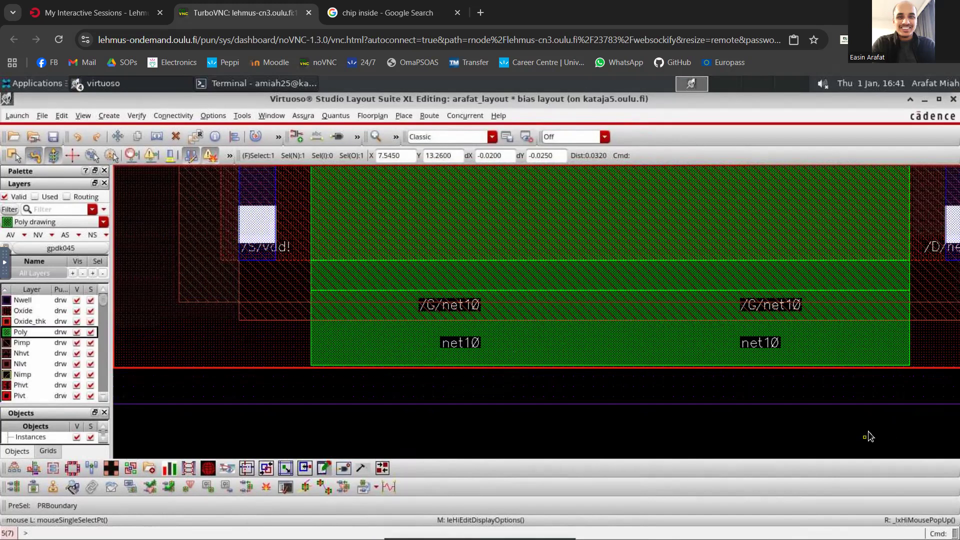
key("s")
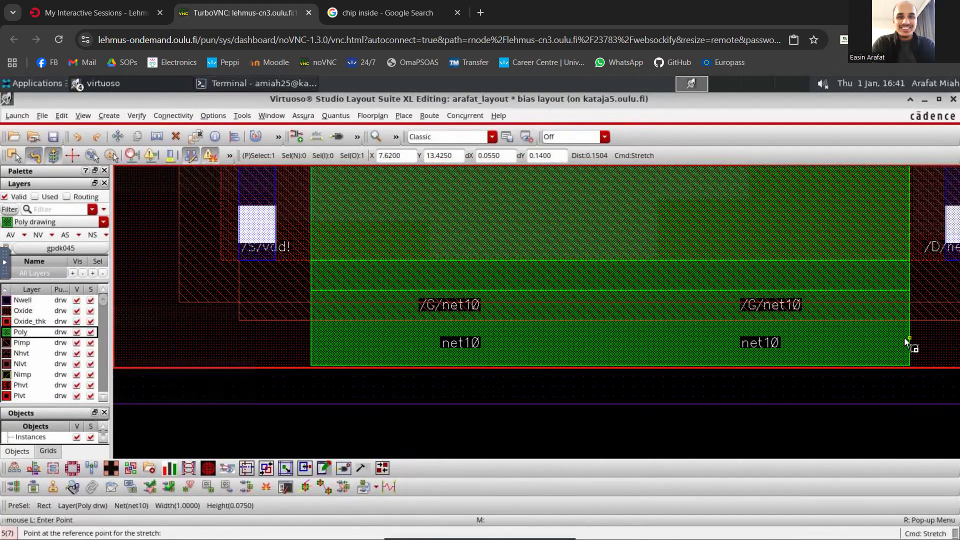
left_click(908, 339)
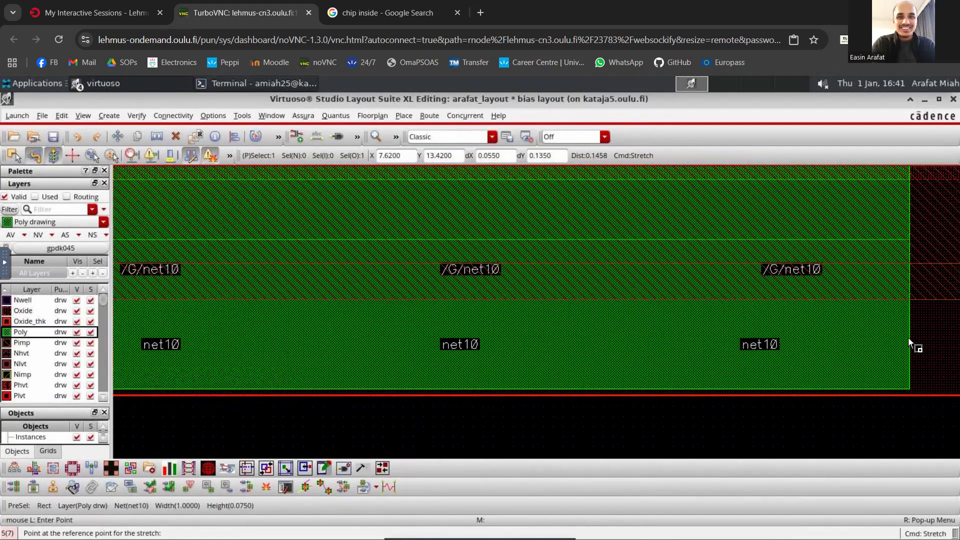
left_click(901, 352)
key("Escape")
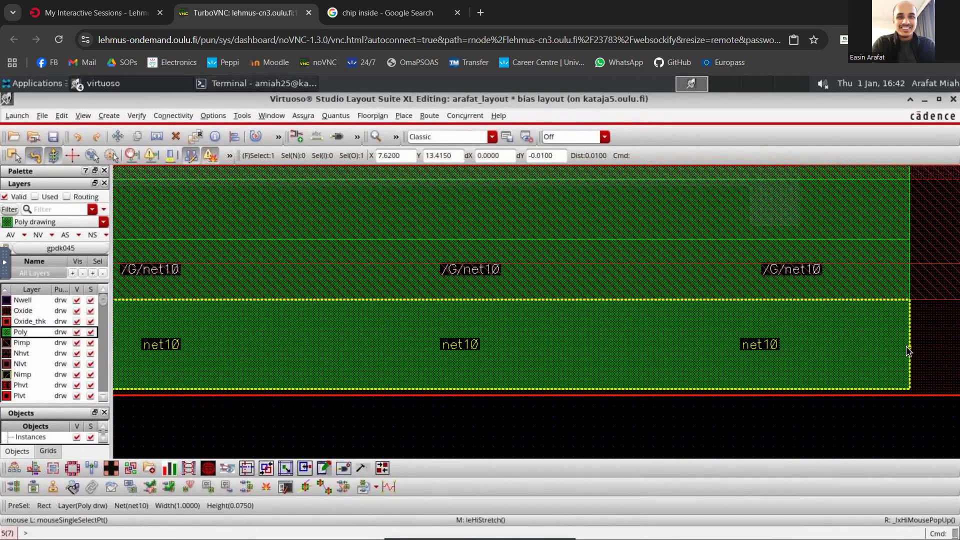
key("s")
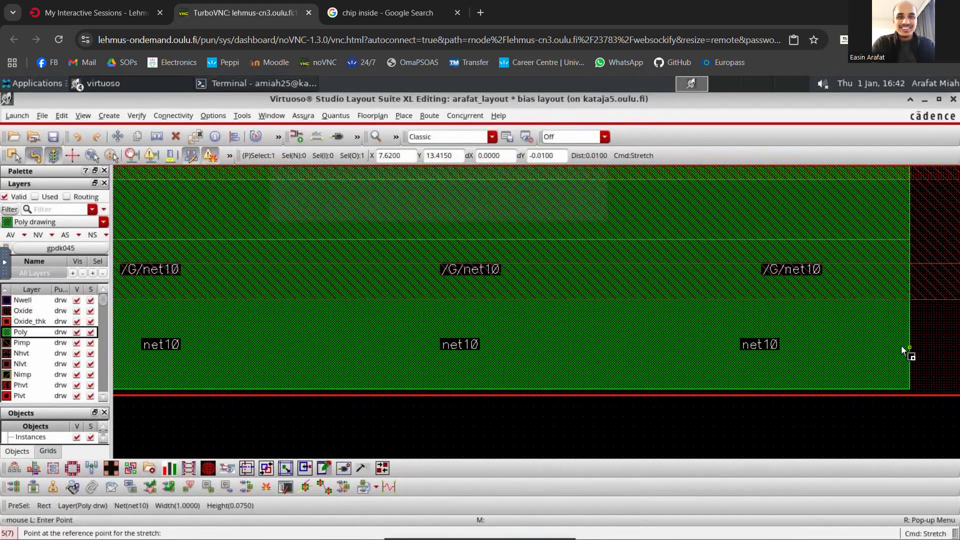
key("Escape")
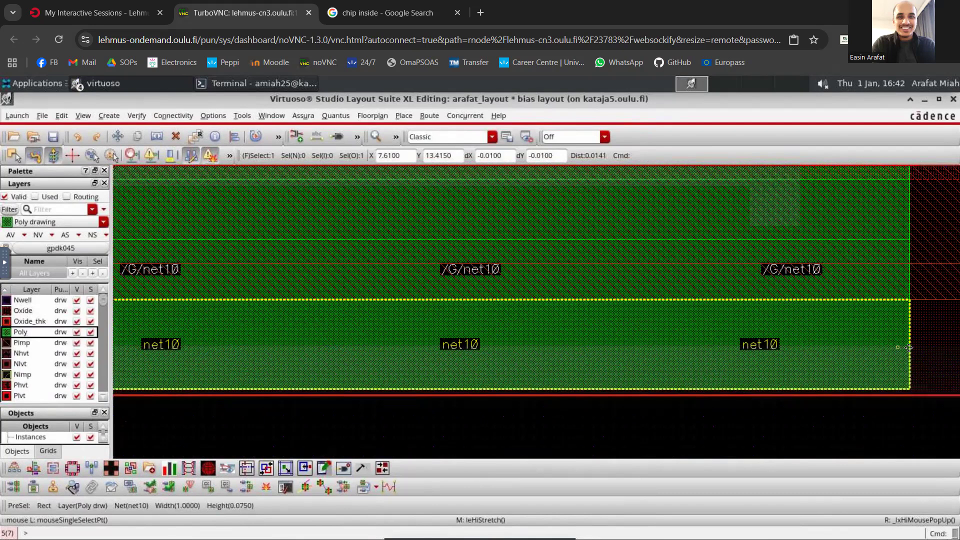
left_click(907, 350)
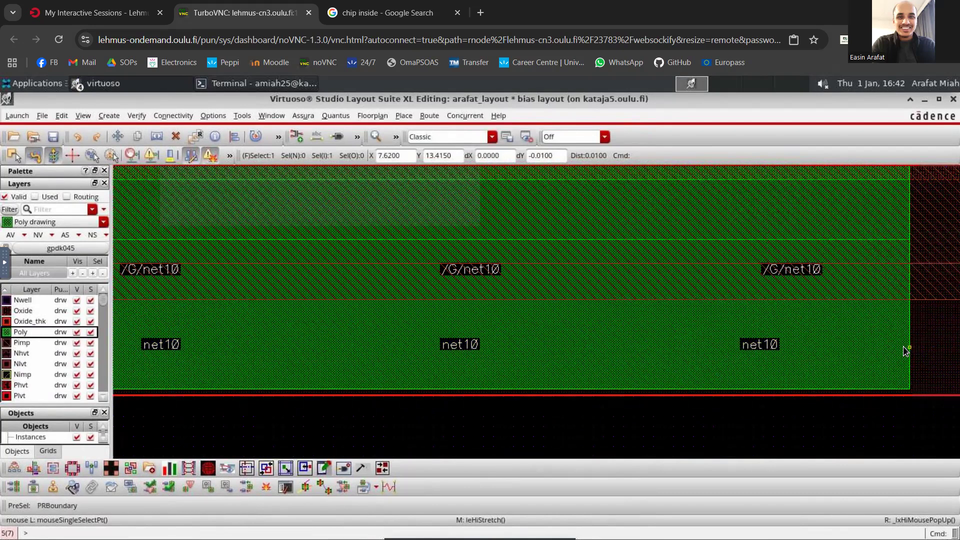
left_click(921, 346)
key("s")
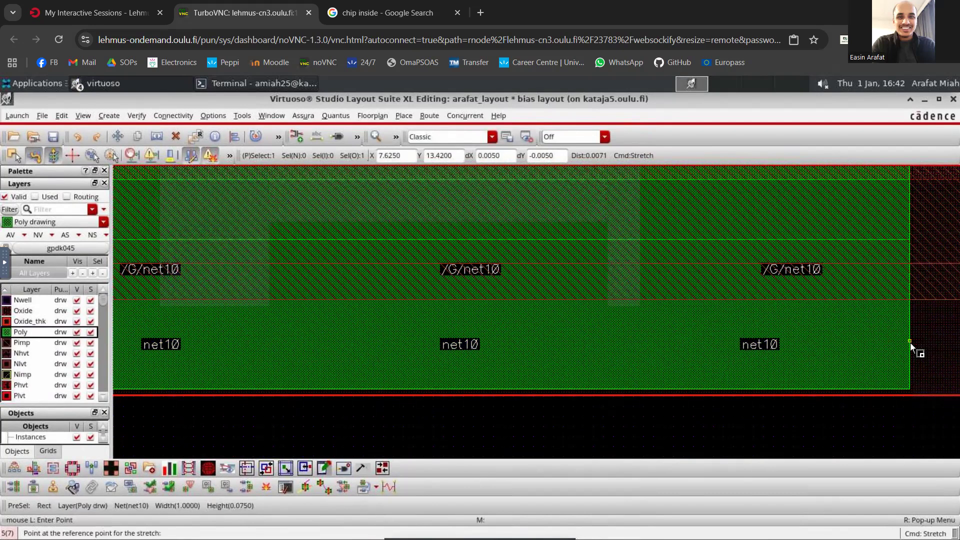
key("Escape")
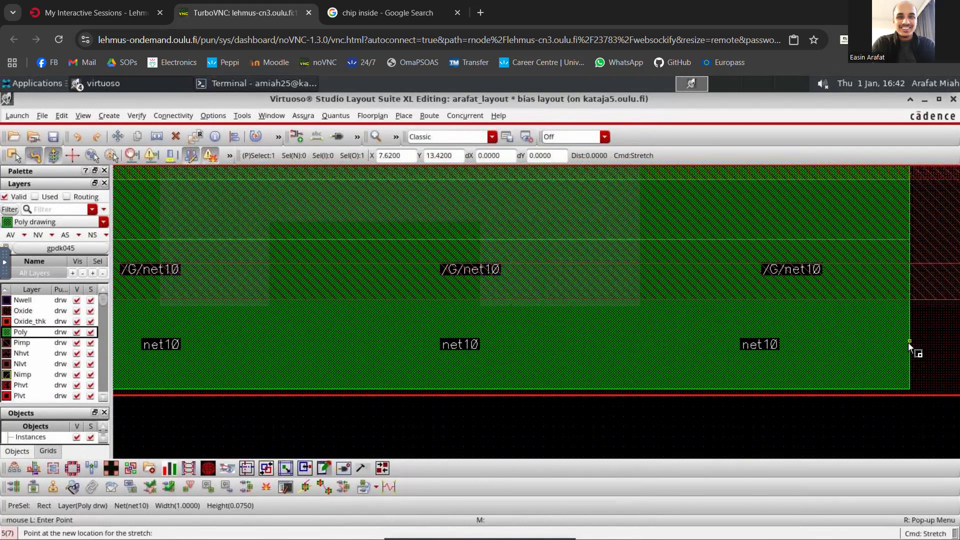
left_click(897, 342)
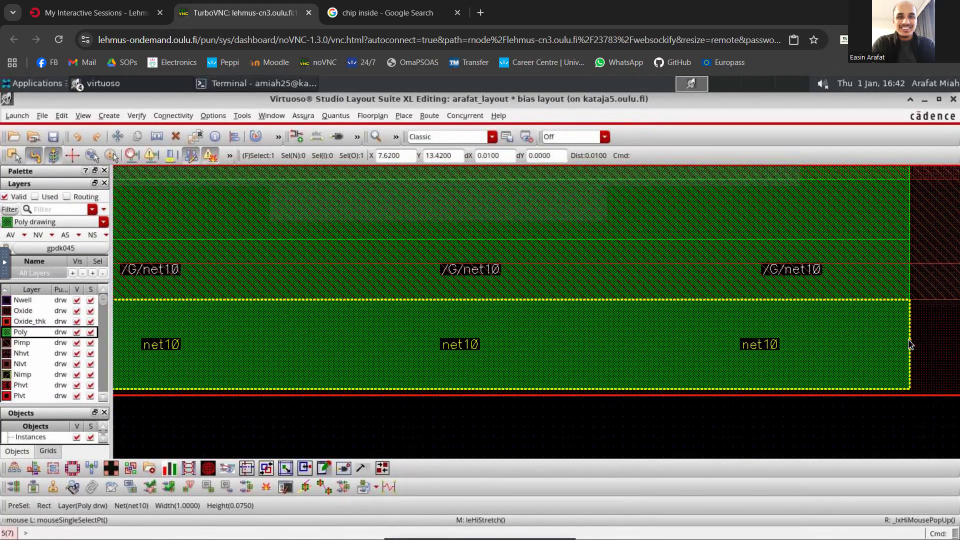
left_click(915, 335)
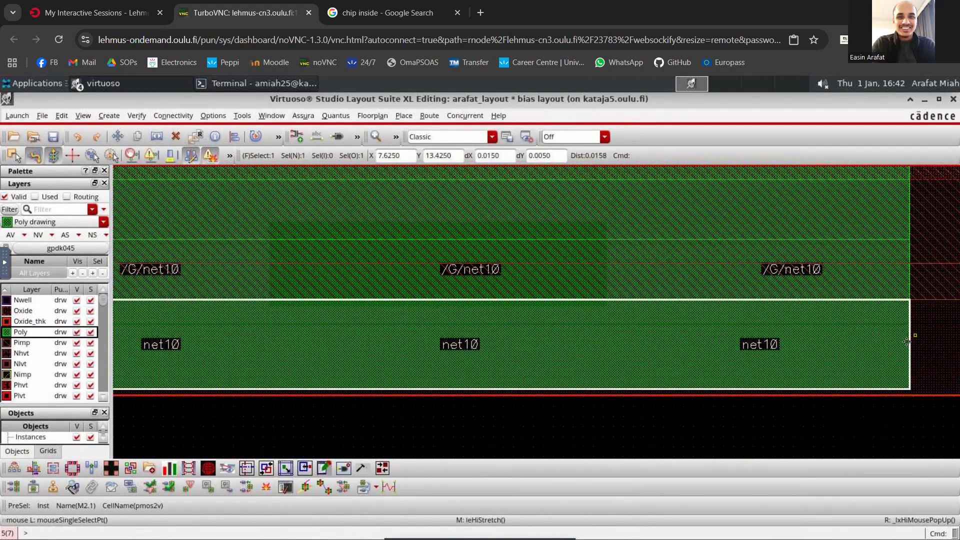
left_click(838, 358)
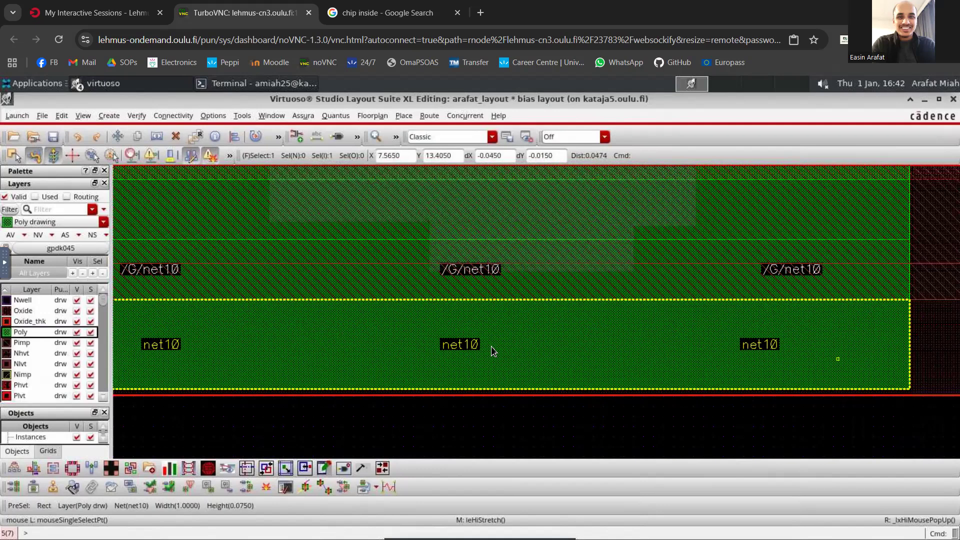
key("s")
left_click(106, 118)
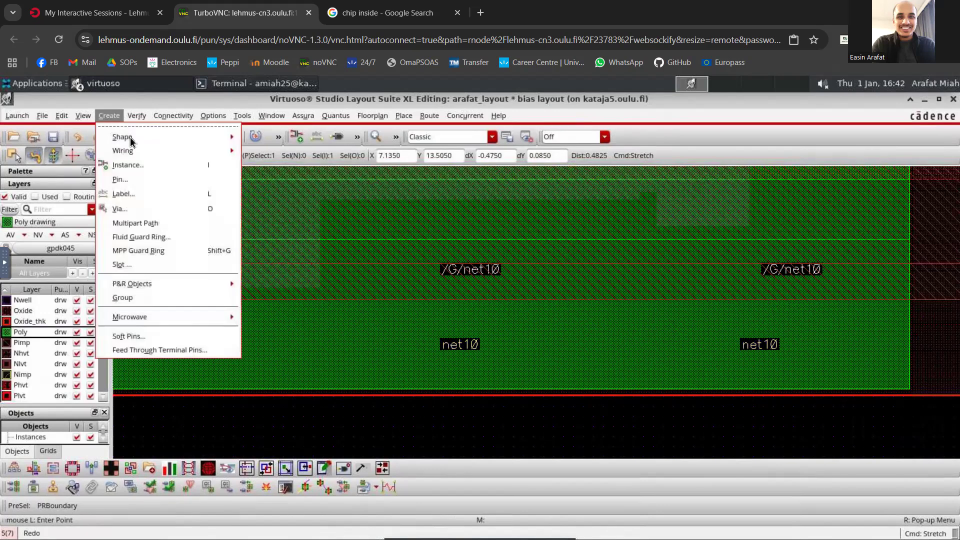
mouse_move(120, 135)
left_click(264, 137)
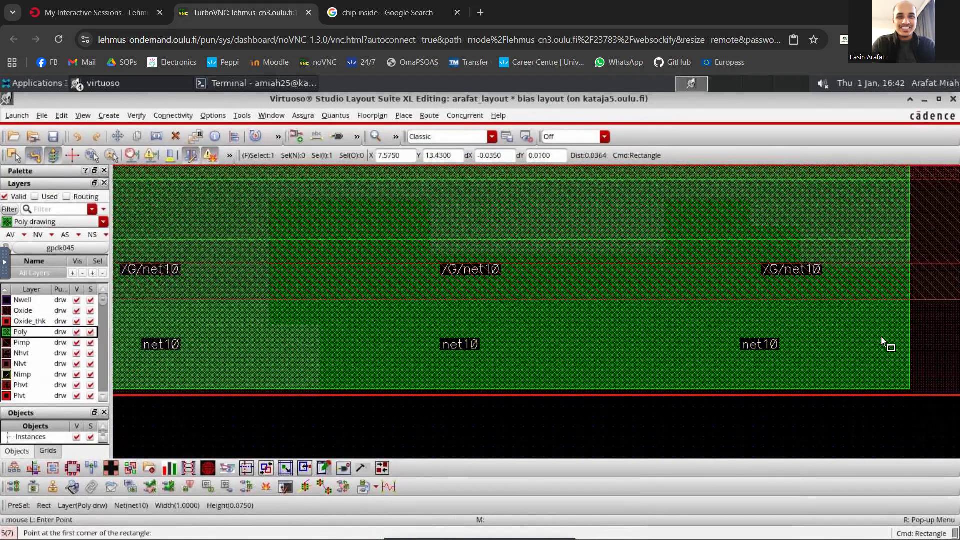
- Nudge the net10 poly strip below instance M2.1 sideways toward the drain, slightly past the gate's edge
key("s")
scroll(905, 344, "up", 2)
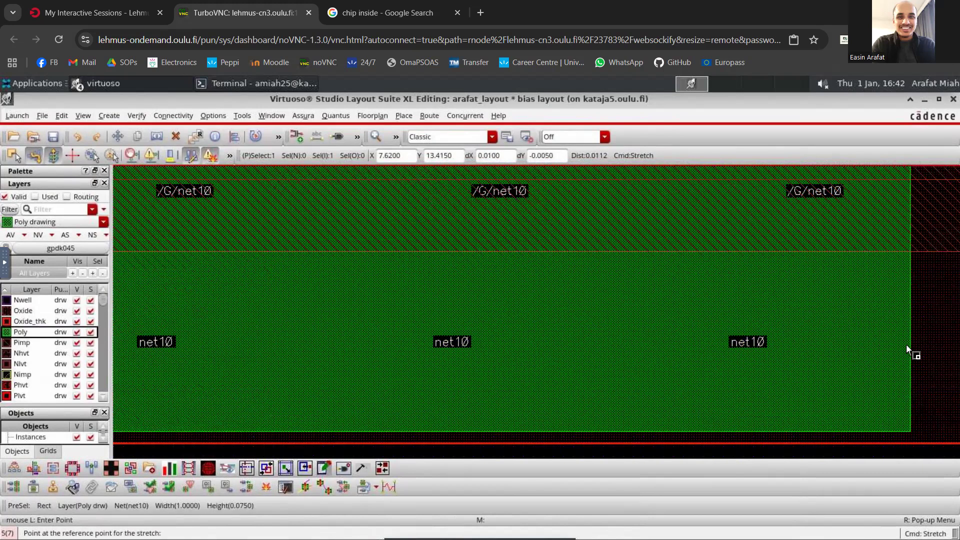
left_click(864, 345)
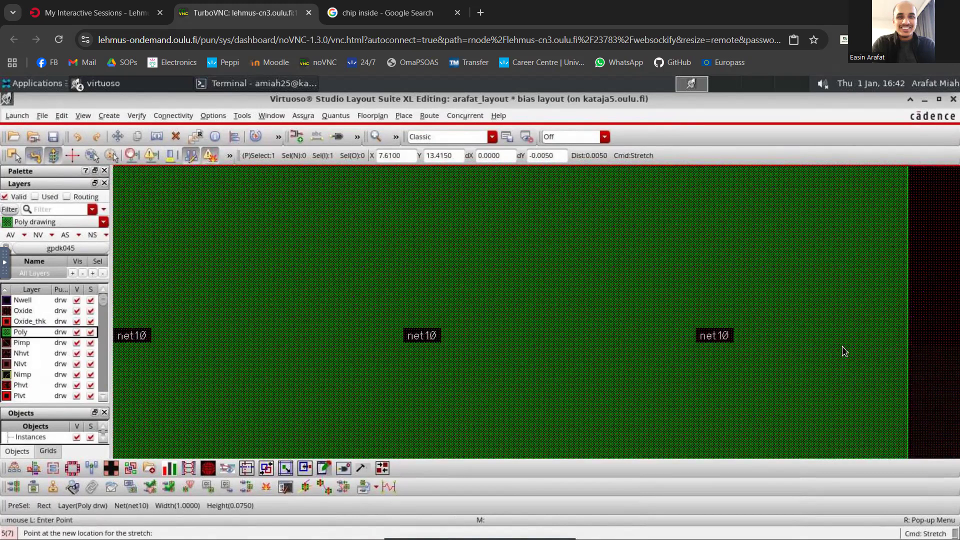
left_click(843, 349)
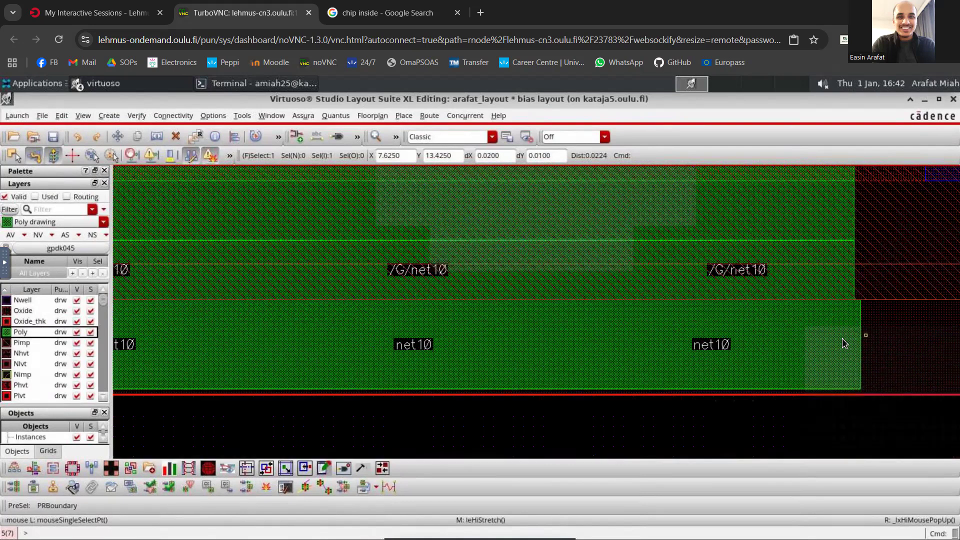
scroll(844, 344, "down", 2, "ctrl")
scroll(568, 340, "up", 1, "ctrl")
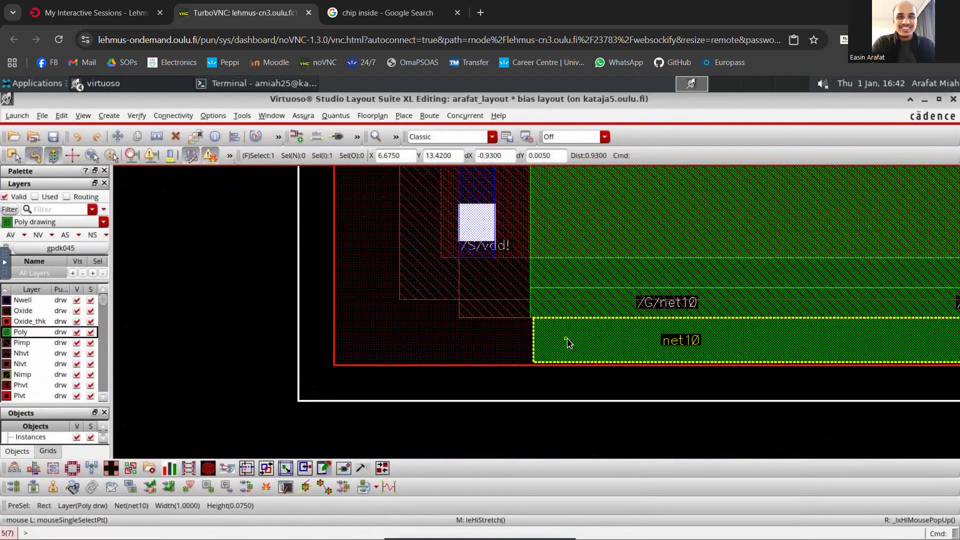
scroll(820, 350, "down", 4, "ctrl")
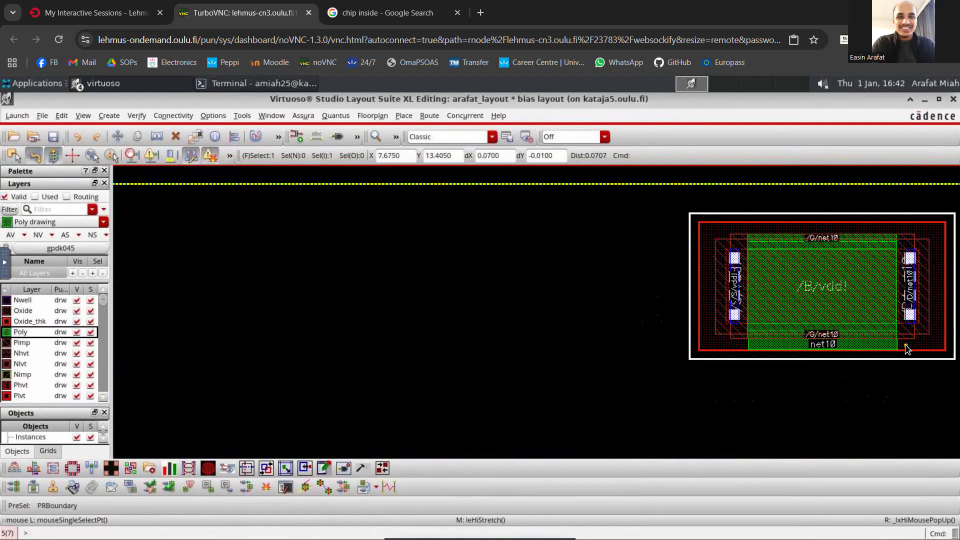
scroll(840, 347, "up", 4, "ctrl")
- Shift the net10 poly strip below M2.1 horizontally until its end lines up with the outer edge of the drain contact
left_click(835, 345)
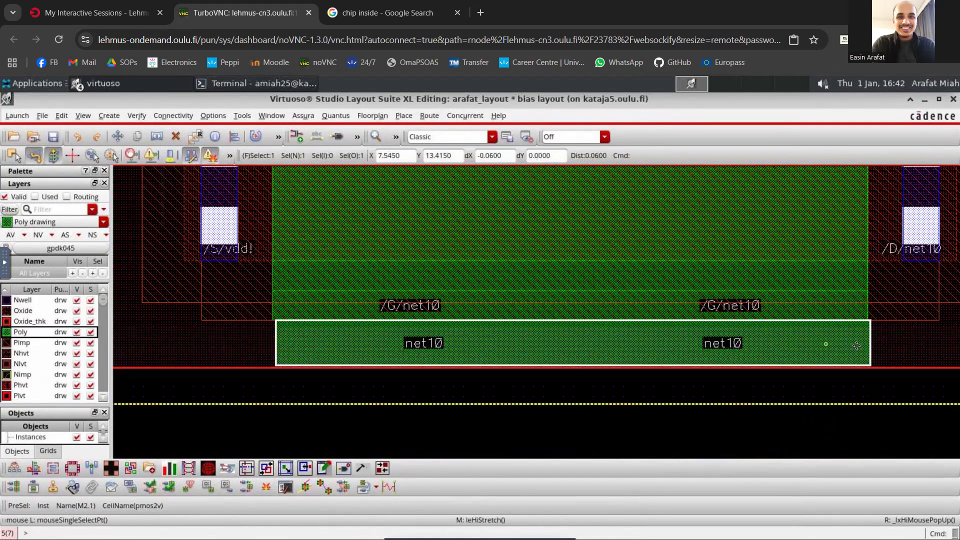
key("s")
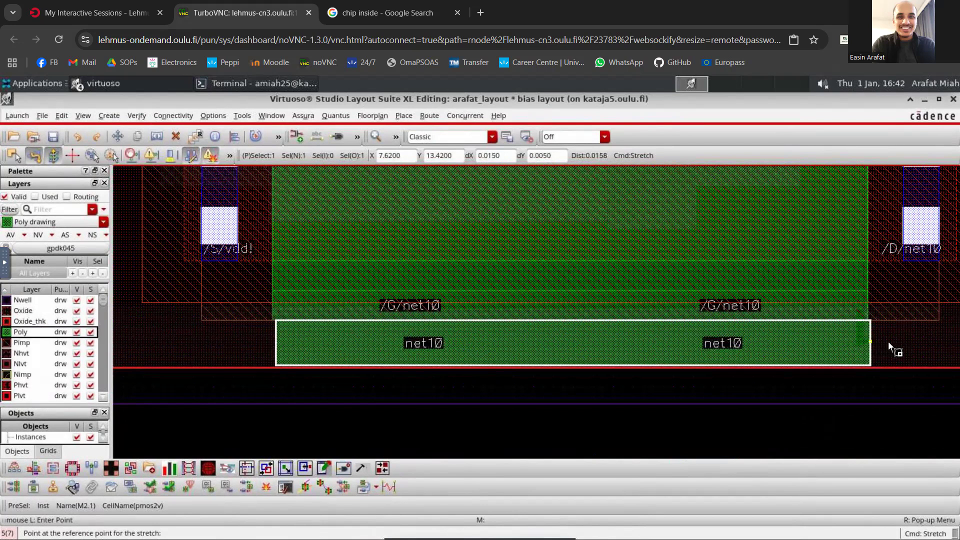
left_click(920, 345)
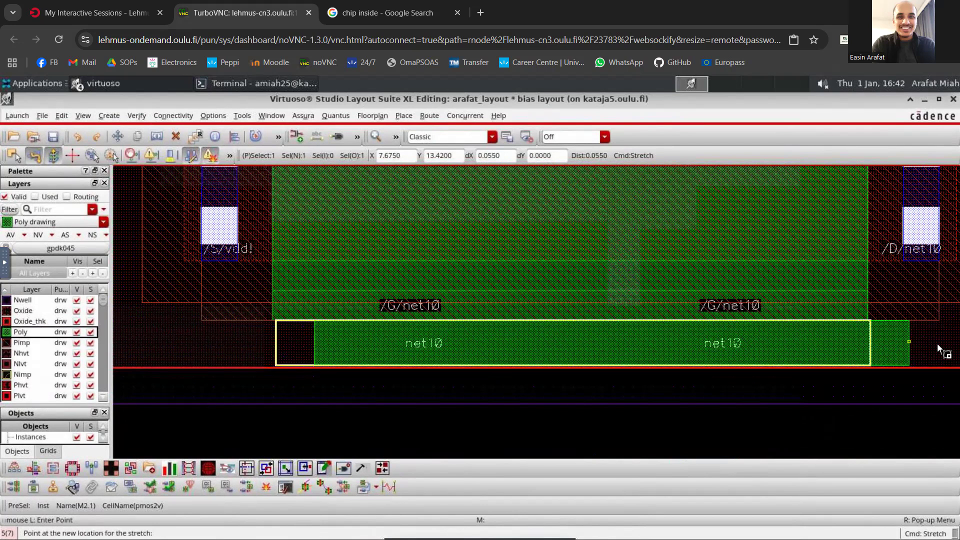
left_click(938, 344)
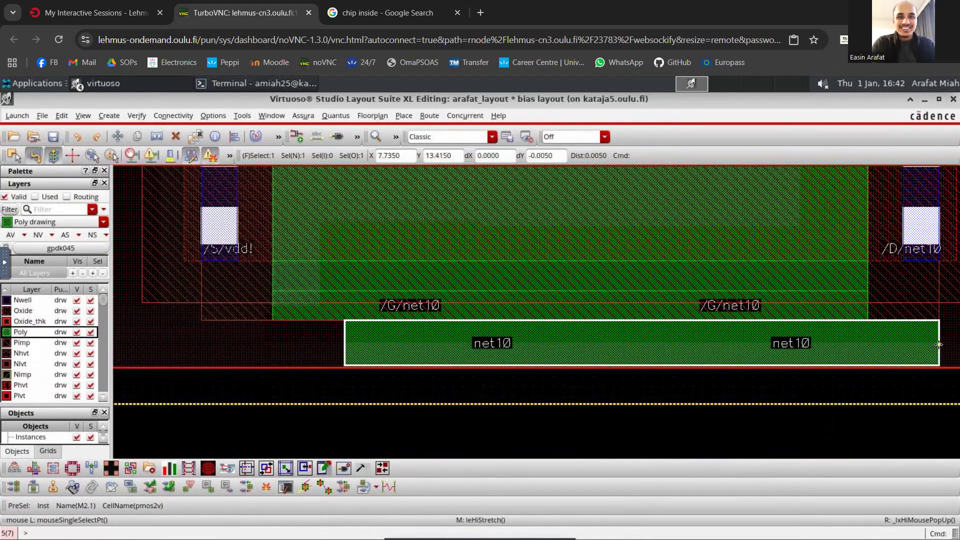
scroll(938, 344, "down", 1, "ctrl")
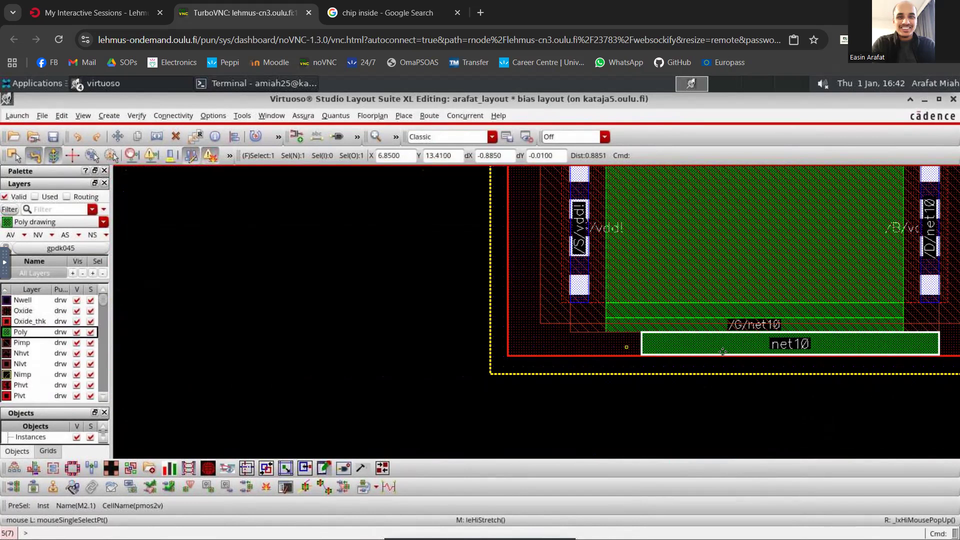
scroll(945, 359, "down", 2, "ctrl")
scroll(946, 359, "up", 2, "ctrl")
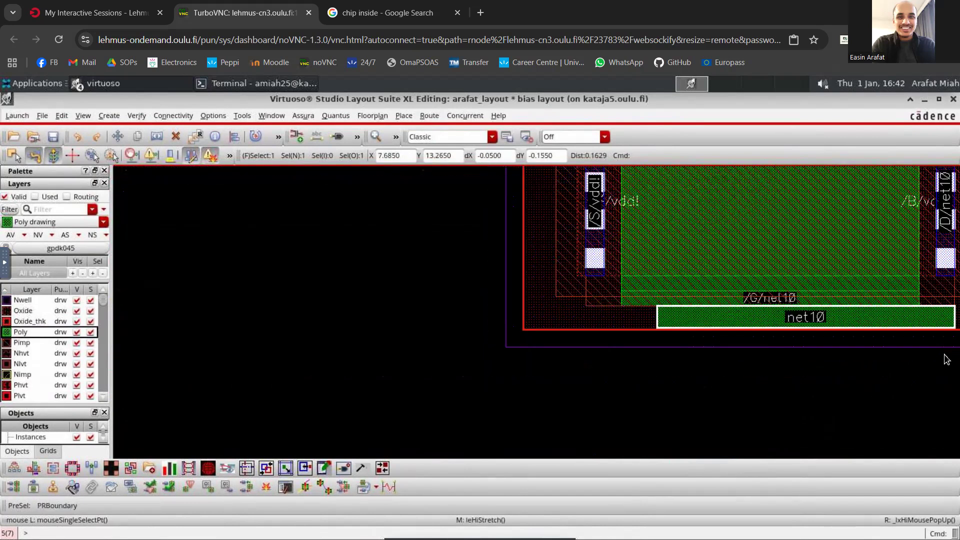
left_click(865, 332)
left_click(865, 325)
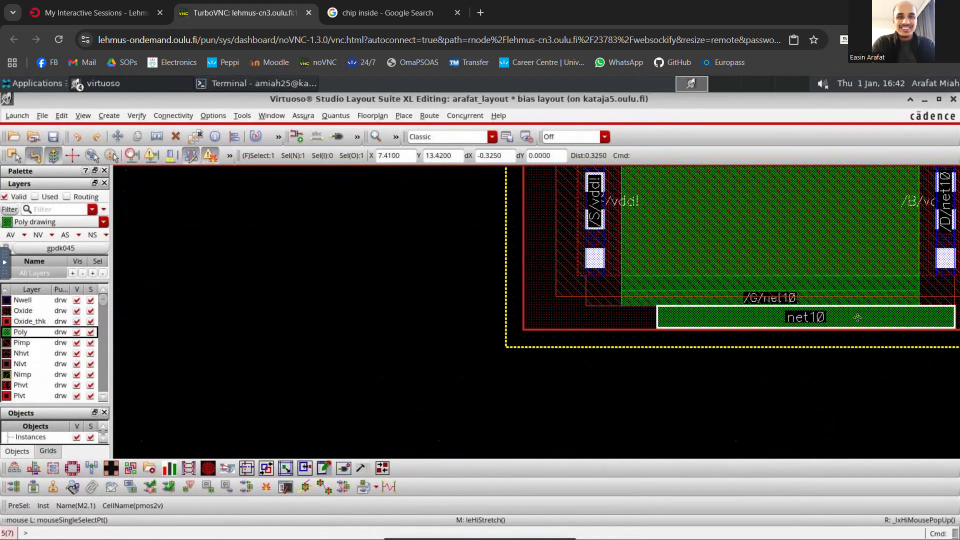
- Restore the layout window to its smaller size and show the bias schematic beside it, fitted to its window
left_click(939, 101)
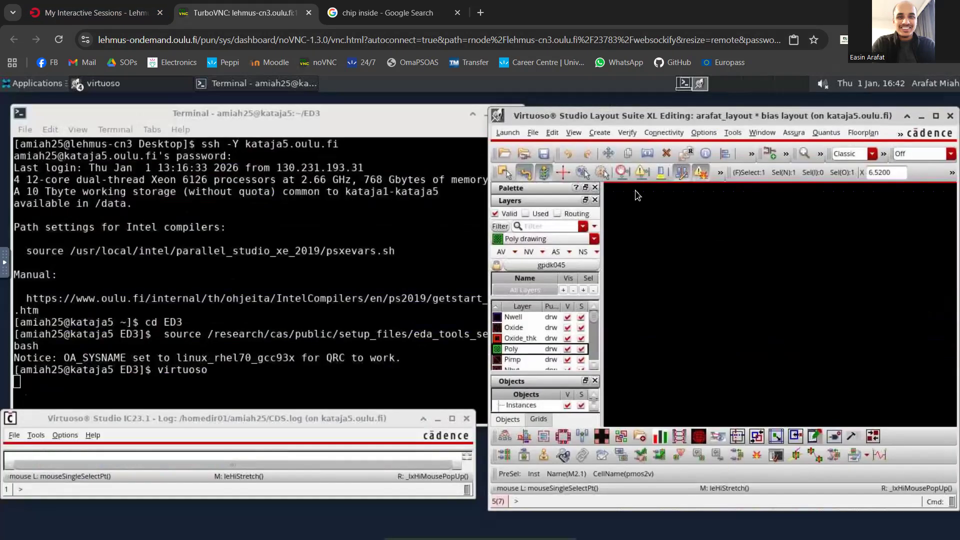
left_click(121, 90)
left_click(125, 111)
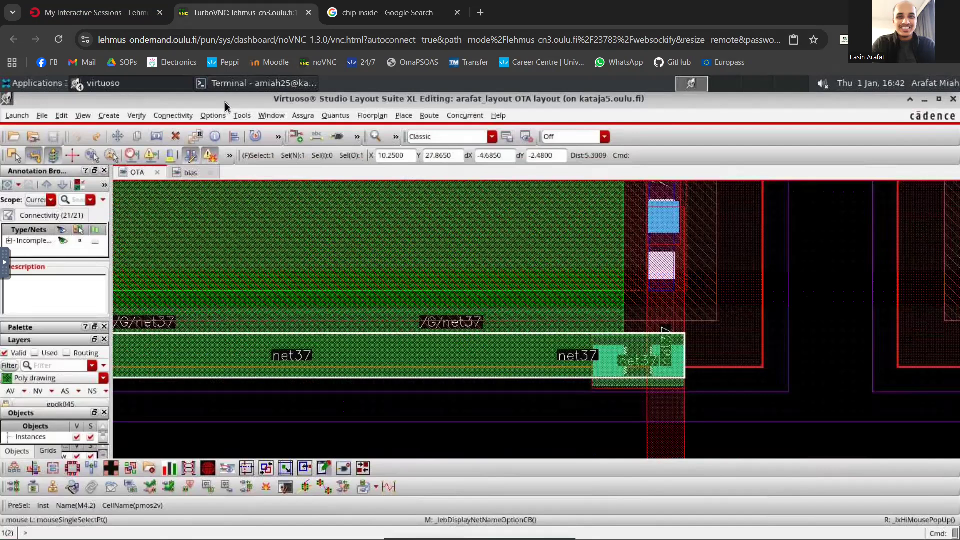
left_click(185, 173)
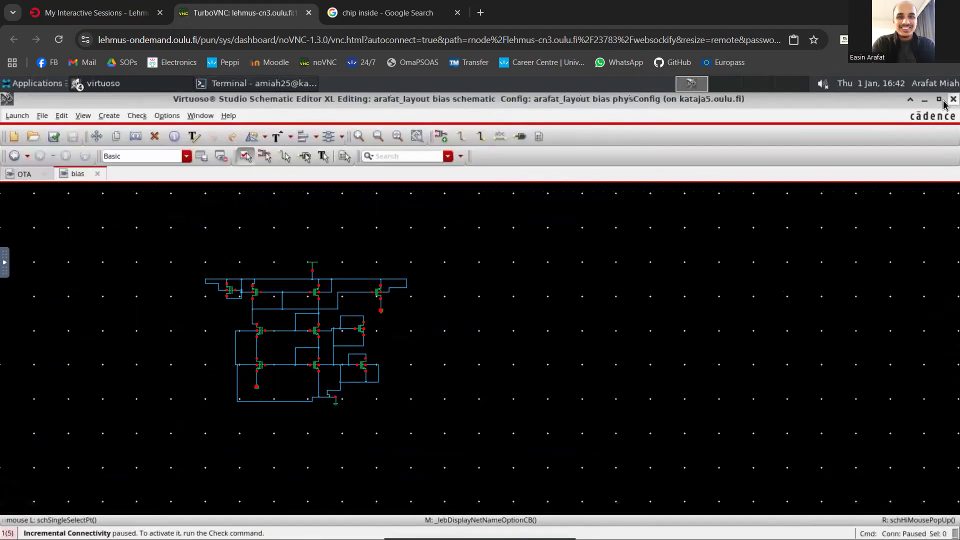
left_click(939, 100)
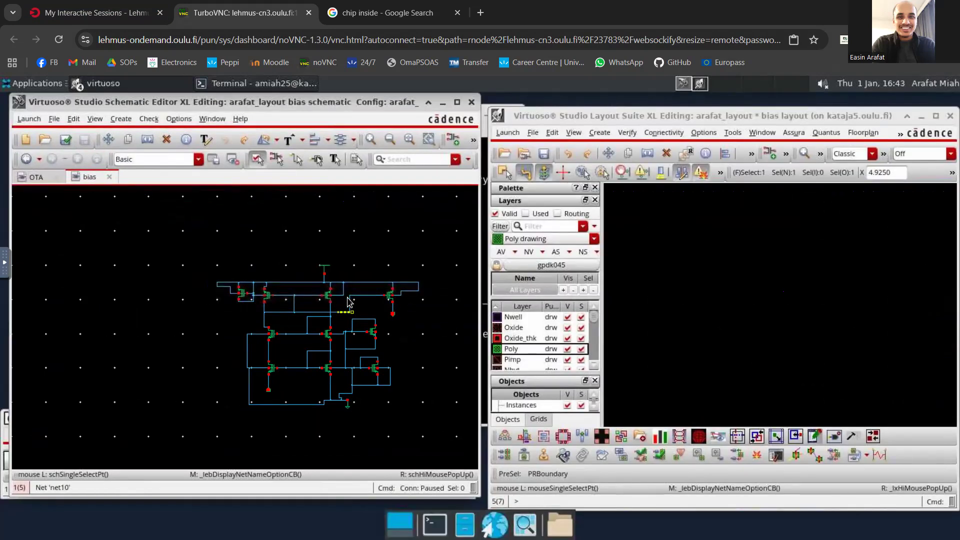
key("f")
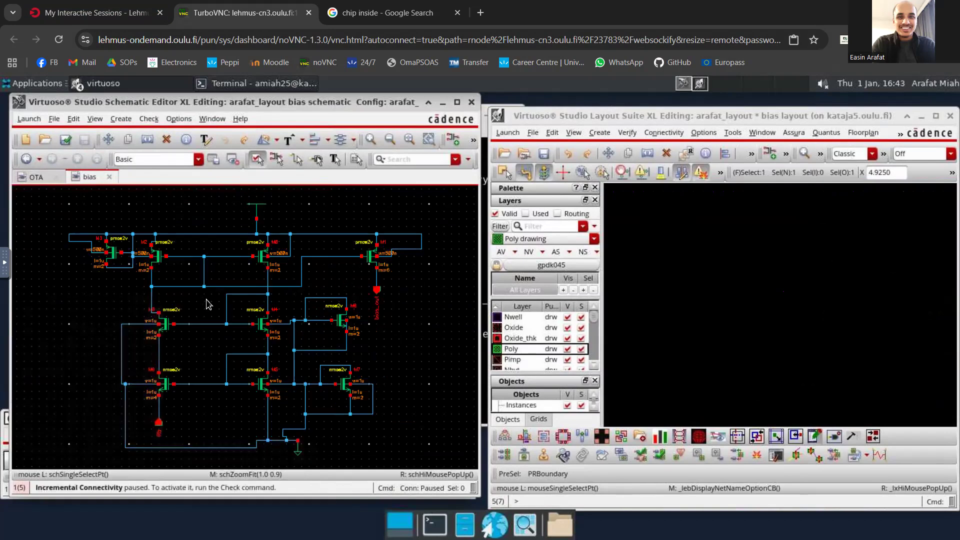
- Select layout instance M2.1 above the net10 poly strip and locate its matching transistor M2 in the bias schematic
left_click(771, 124)
left_click(765, 202)
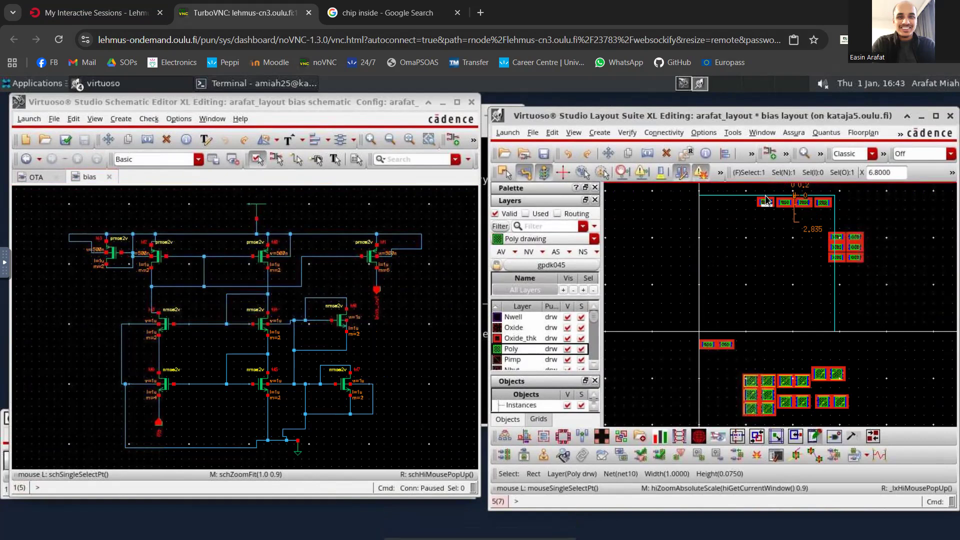
scroll(765, 201, "up", 6, "ctrl")
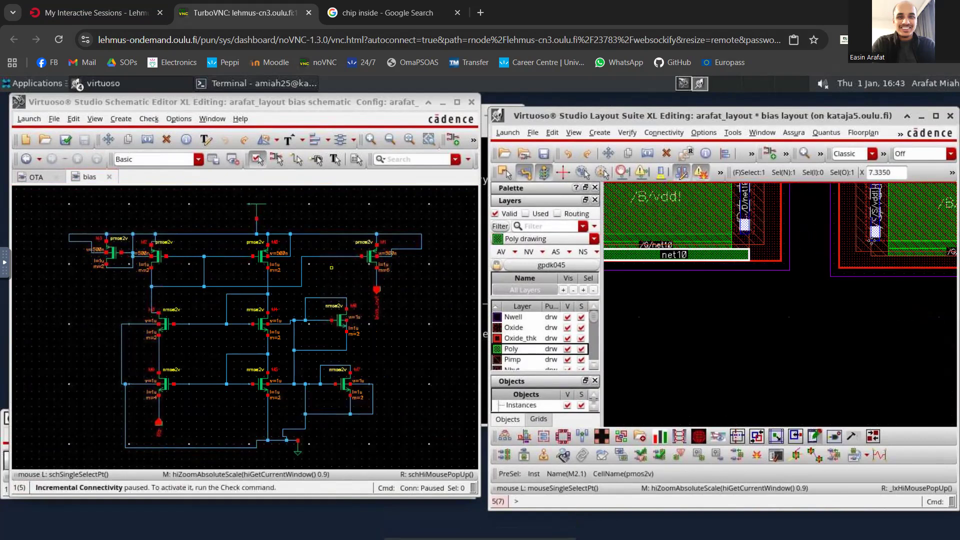
left_click(709, 206)
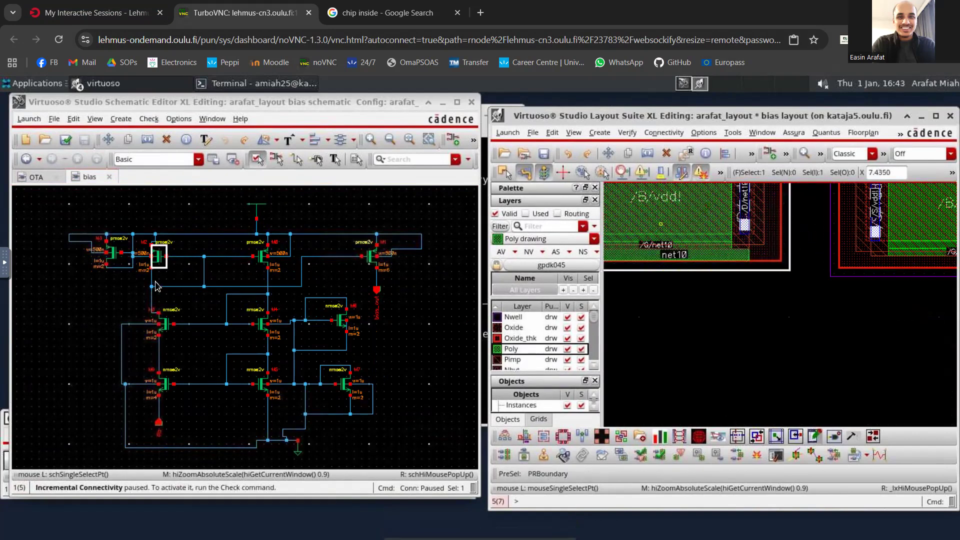
left_click(163, 261)
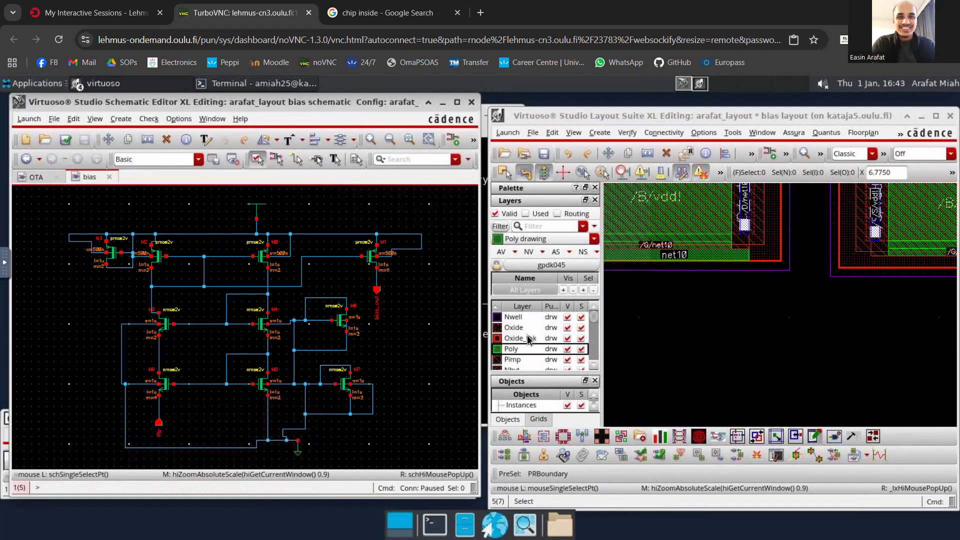
- Draw a Metal1 rectangle about 1.74 by 0.365 µm in the empty area below instance M2.1
scroll(525, 336, "down", 2)
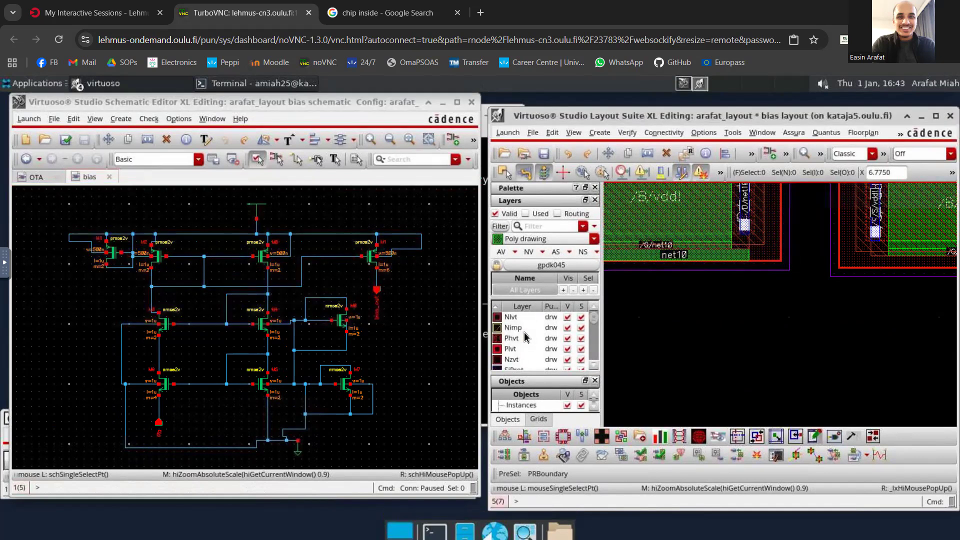
scroll(525, 337, "down", 2)
left_click(515, 327)
left_click(630, 297)
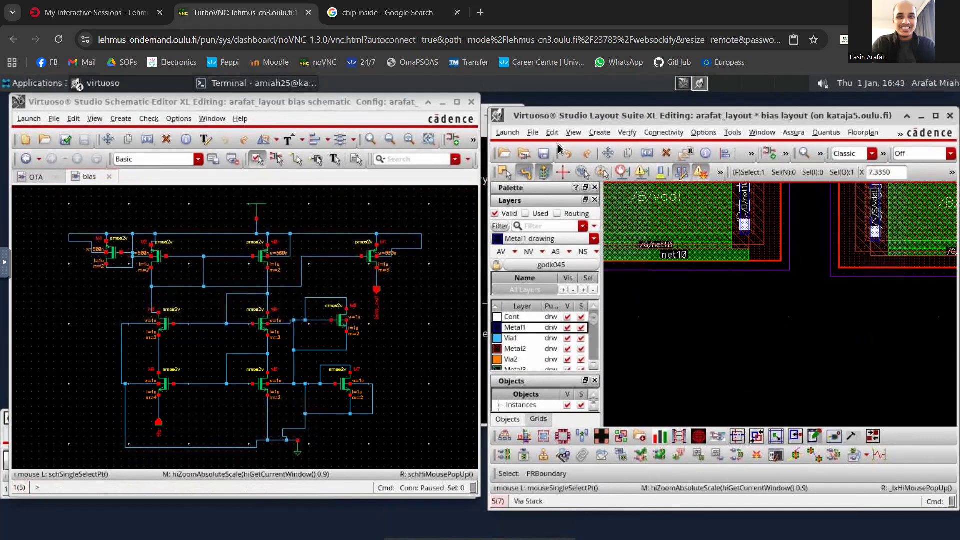
left_click(599, 132)
mouse_move(658, 154)
left_click(755, 154)
left_click(646, 302)
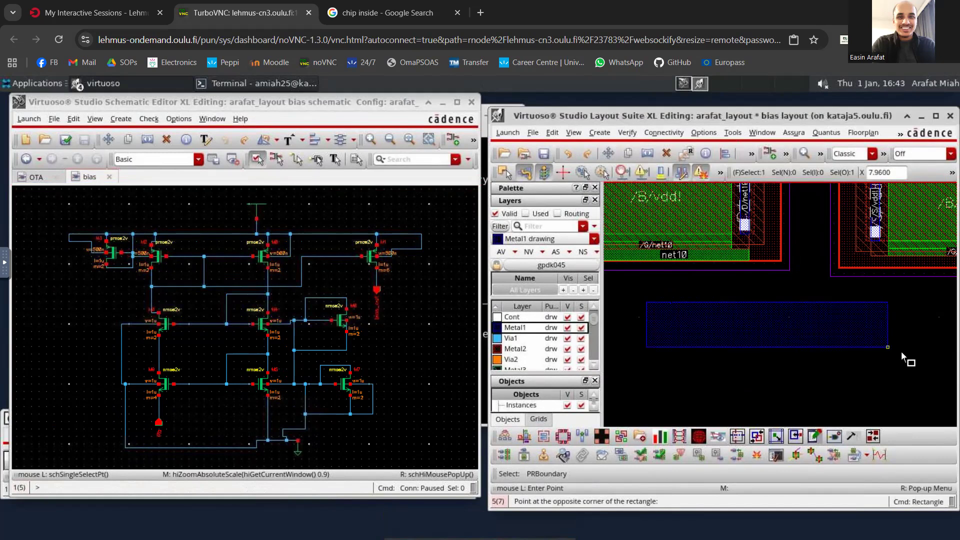
left_click(907, 357)
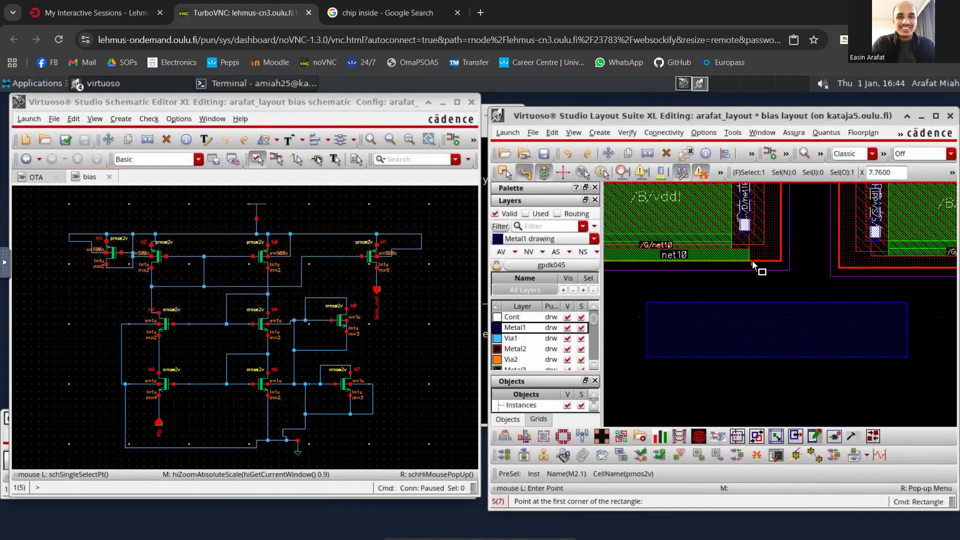
- Start a new via in Stack mode with Poly as the start layer and Metal2 as the end layer
key("o")
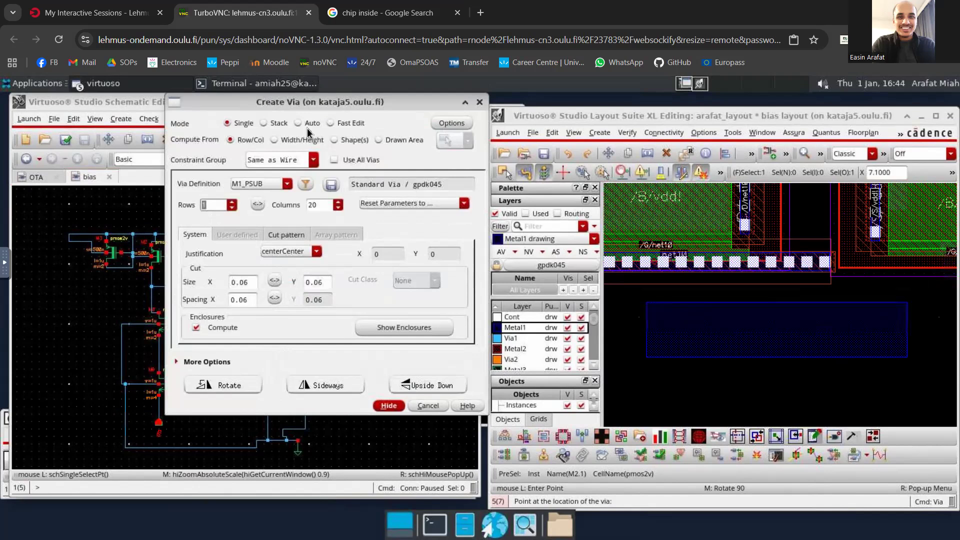
left_click(264, 123)
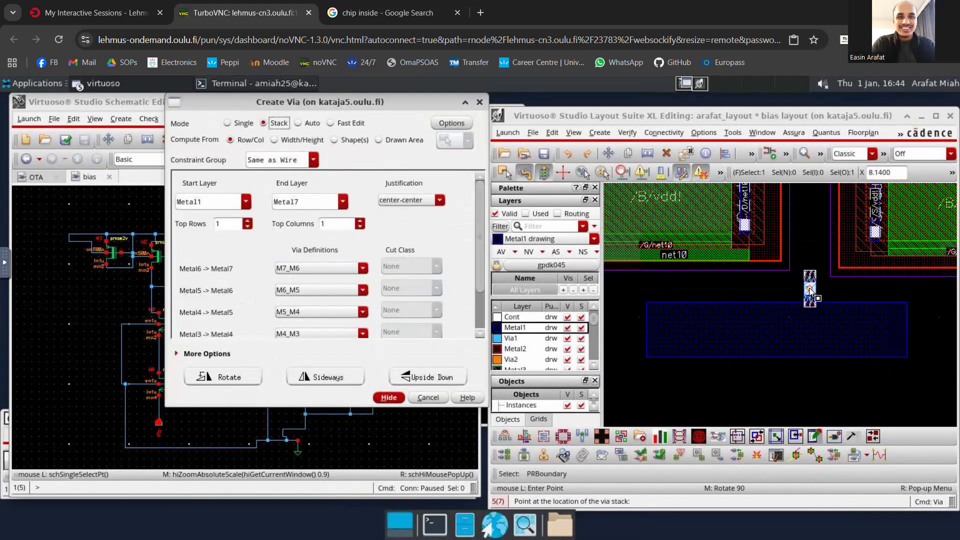
left_click(246, 202)
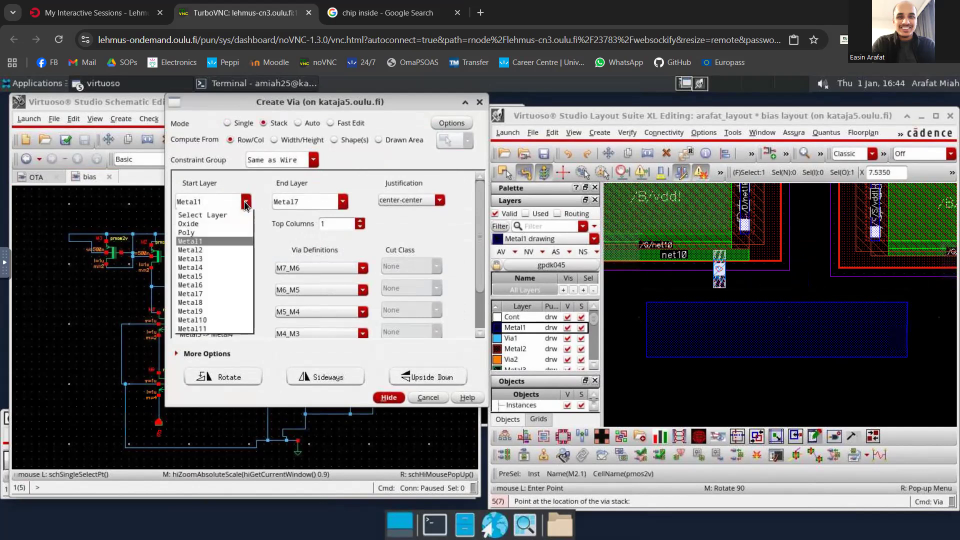
left_click(218, 233)
left_click(342, 202)
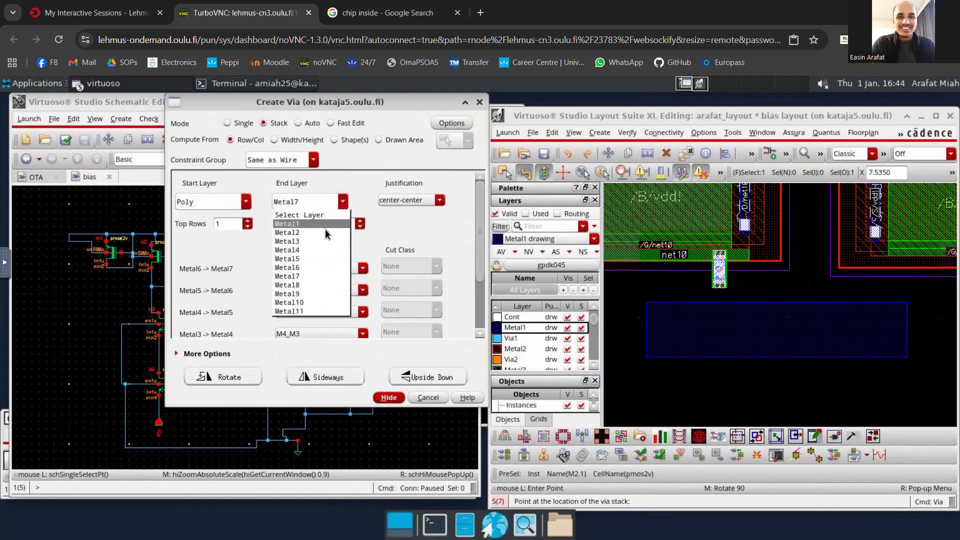
left_click(324, 233)
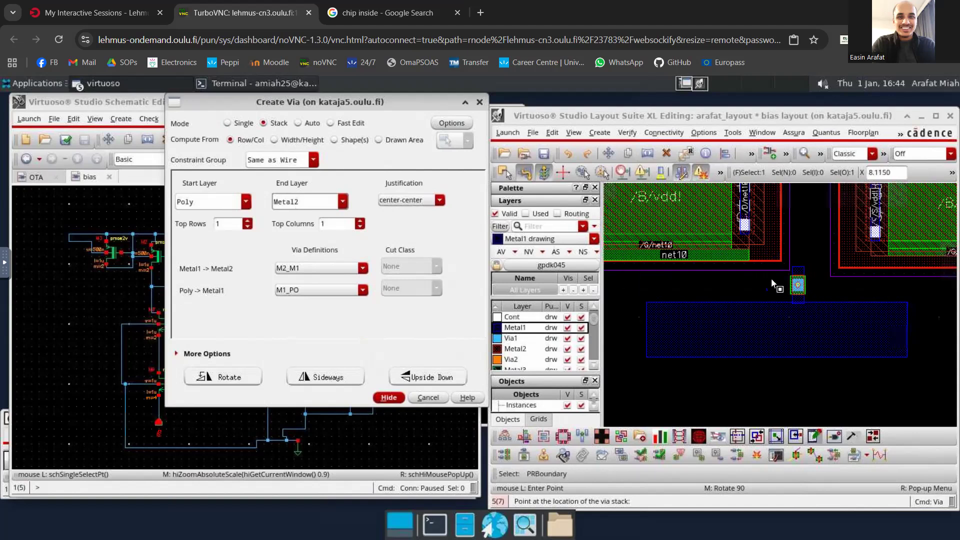
- Set the via stack to 2 top columns and place it on the drain-side end of the net10 poly strip below M2.1
left_click(738, 261)
left_click(216, 222)
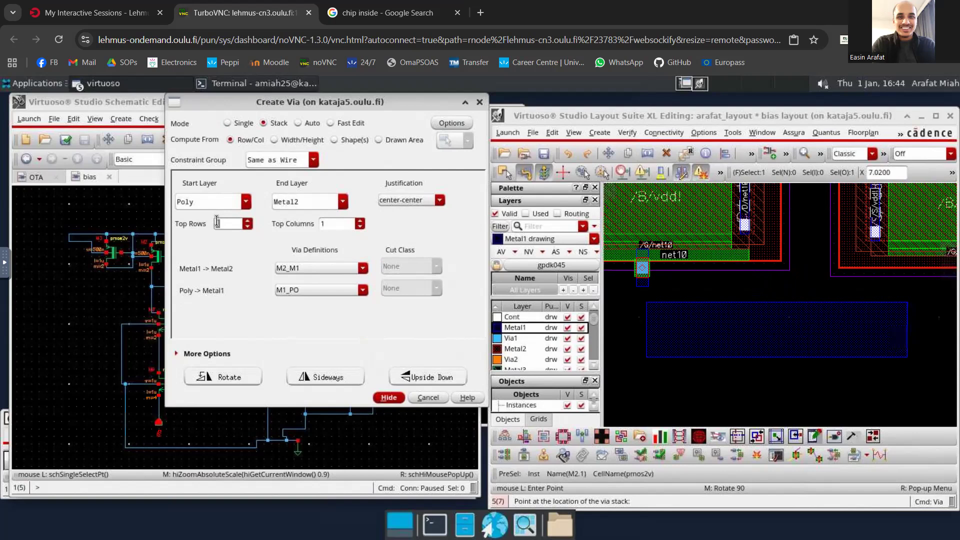
left_click(324, 224)
type("2")
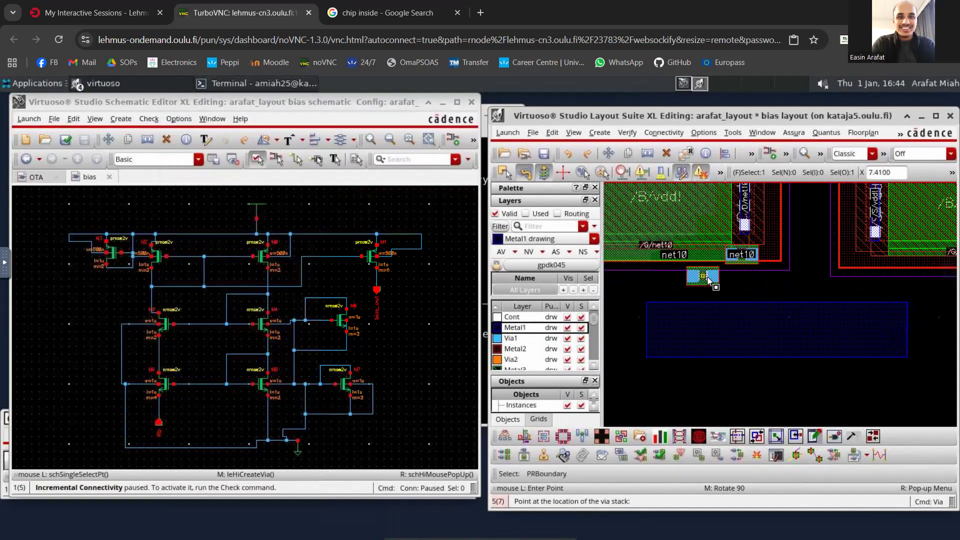
key("Escape")
- Examine the via stack on the net10 poly strip and its position relative to M2.1's drain and the Metal1 rectangle
scroll(746, 251, "up", 2)
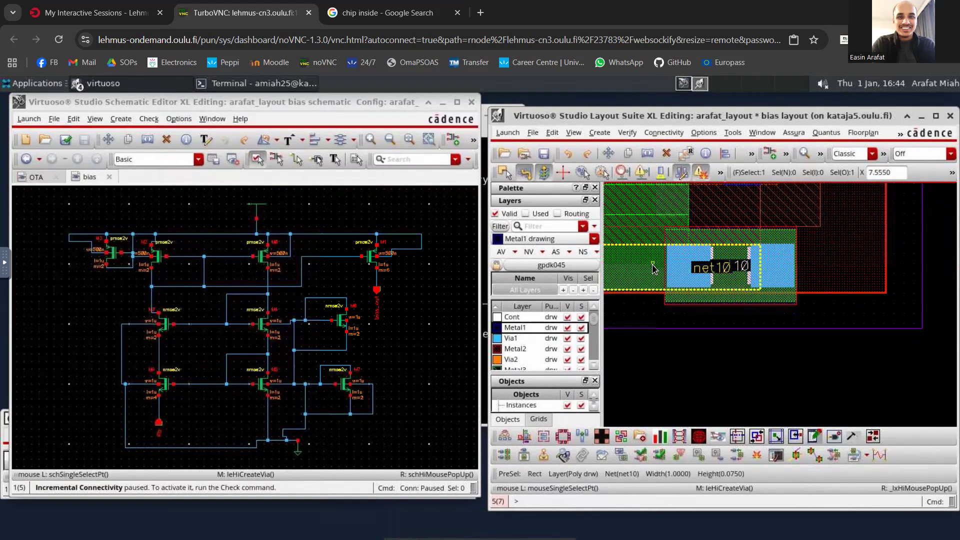
scroll(752, 240, "down", 1)
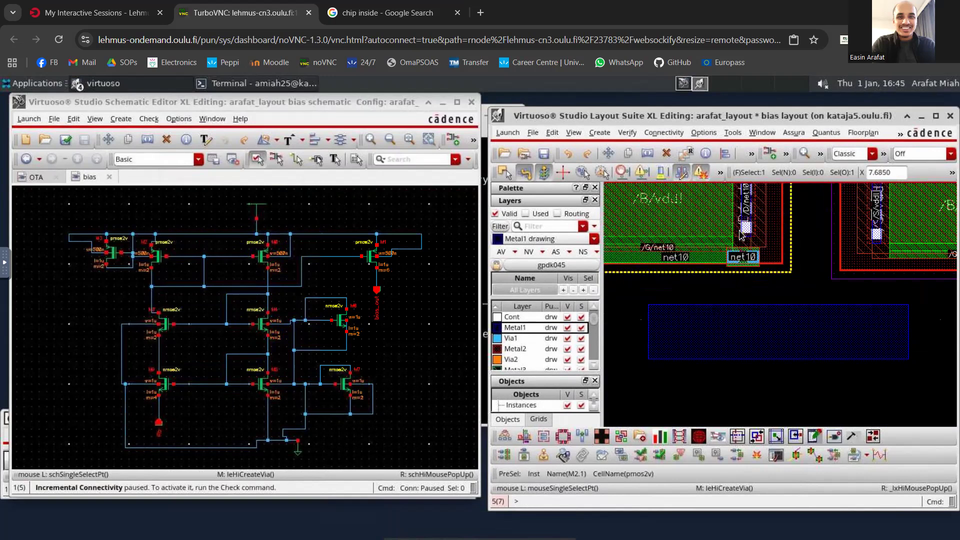
left_click(755, 328)
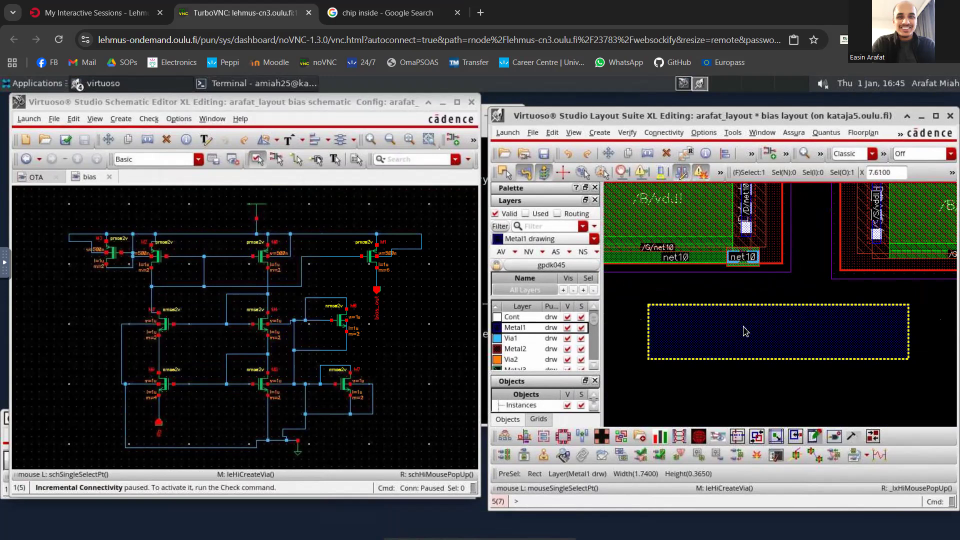
left_click(688, 259)
left_click(750, 212)
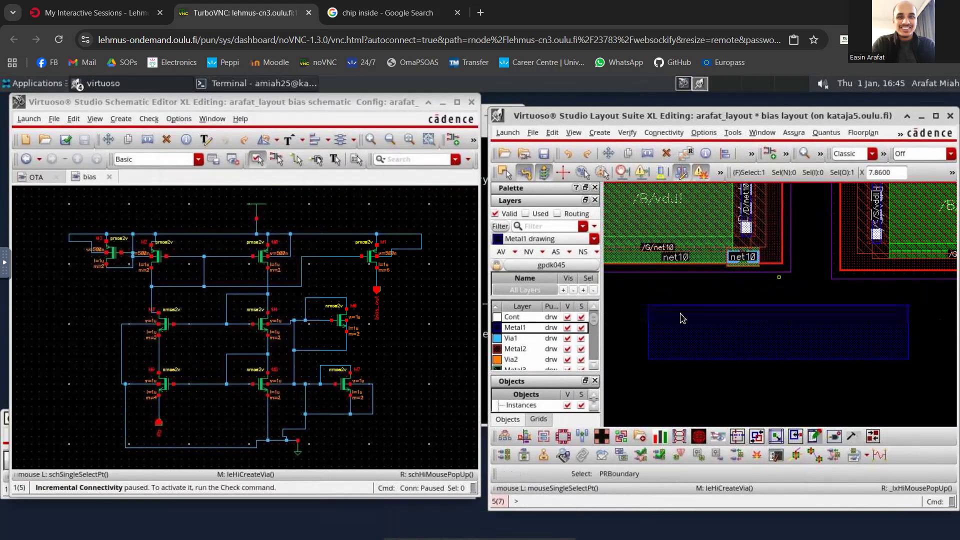
- Run Assura DRC on the bias layout, saving the cellview, overwriting the existing drc run data, and opening the results
scroll(754, 291, "down", 2)
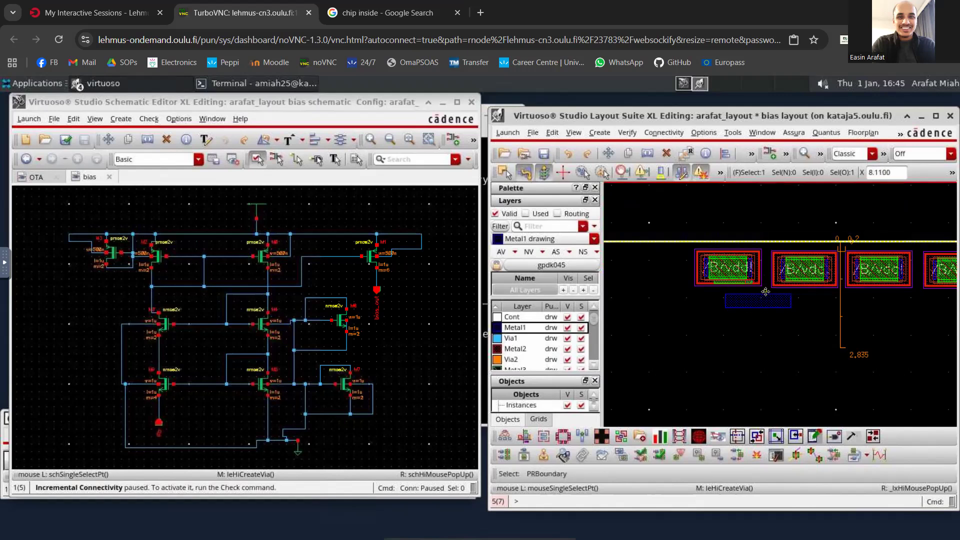
left_click(793, 133)
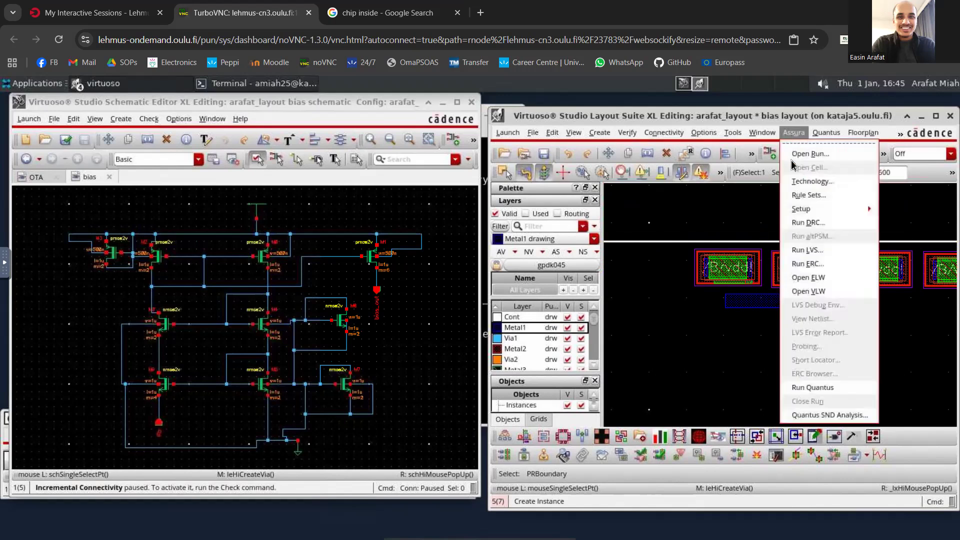
left_click(806, 222)
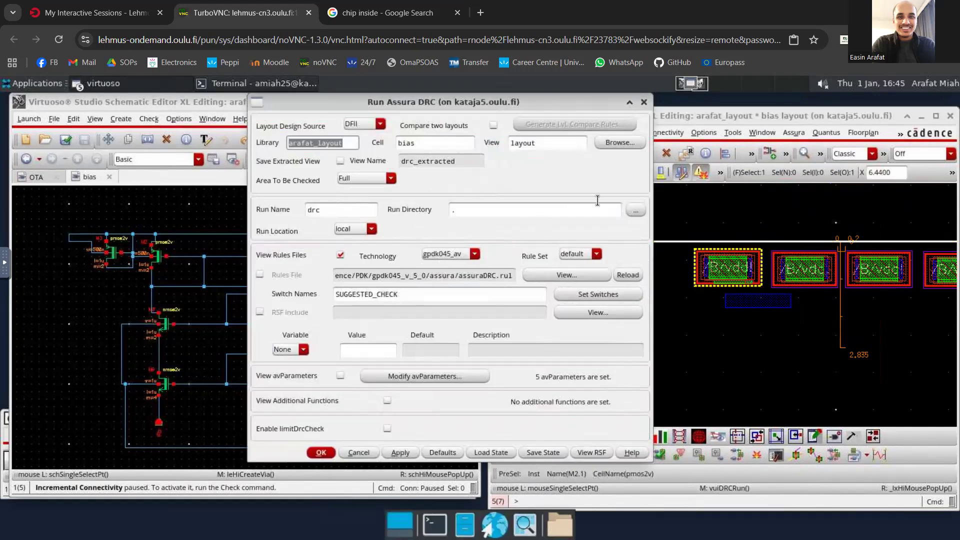
left_click(815, 222)
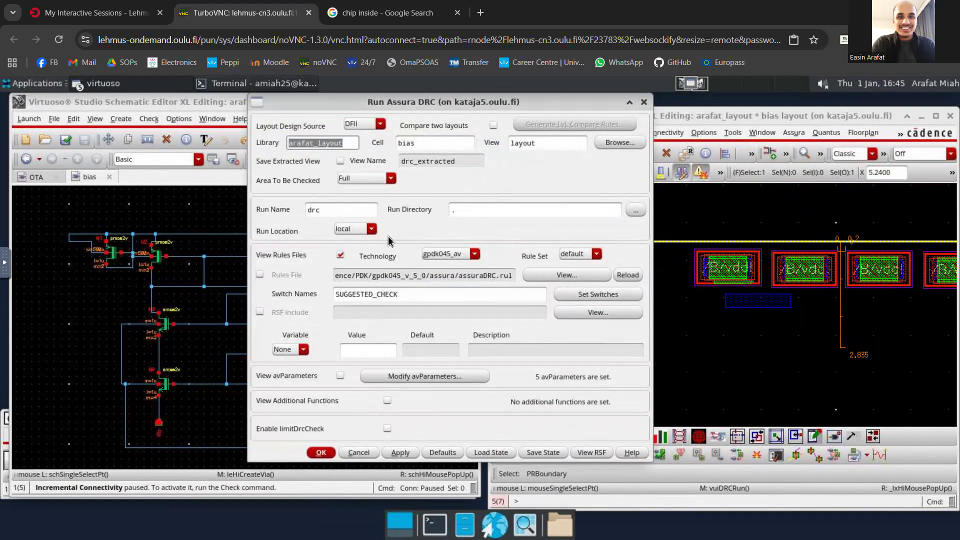
left_click(314, 453)
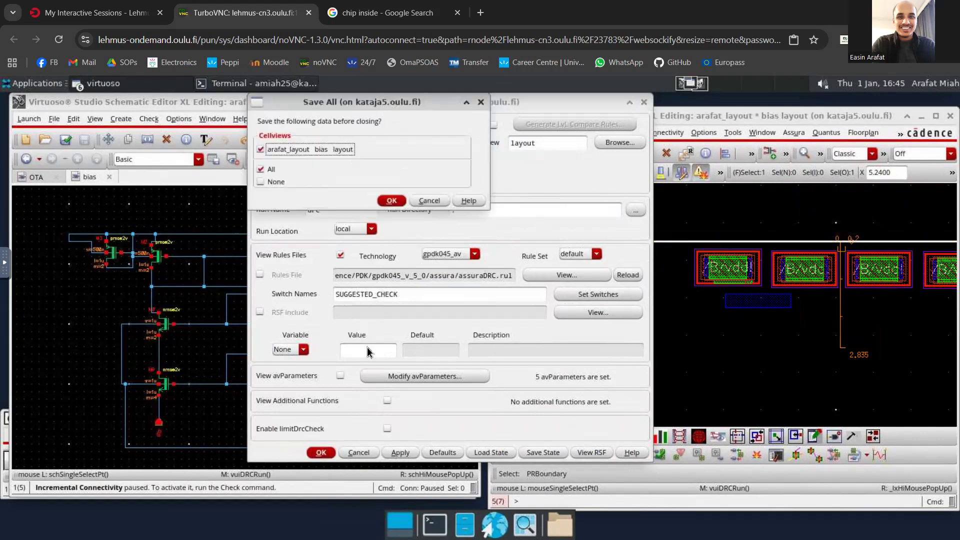
left_click(389, 201)
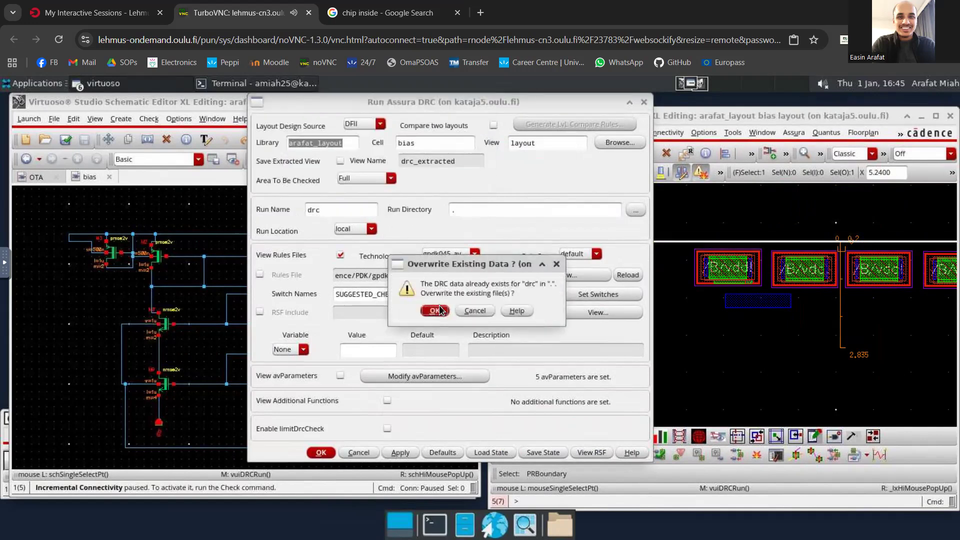
left_click(438, 310)
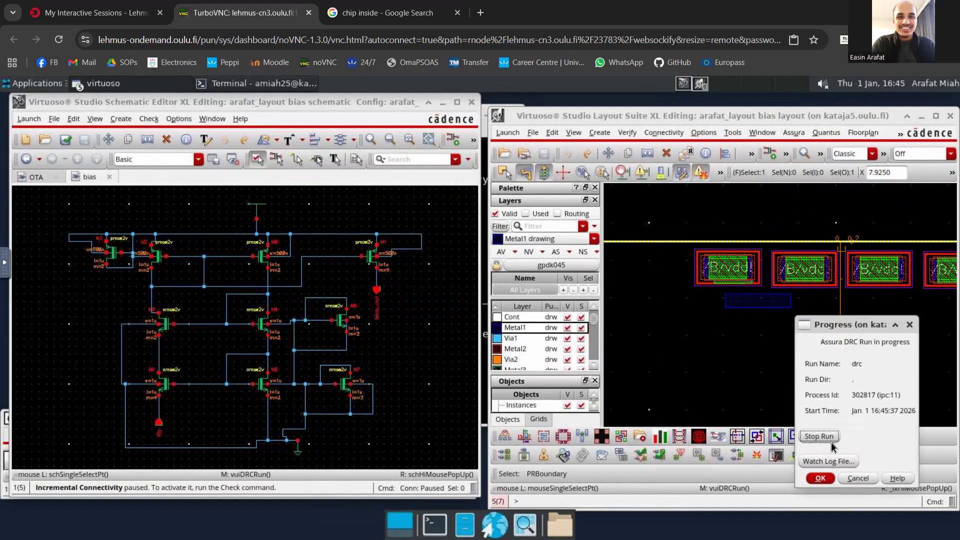
left_click(436, 333)
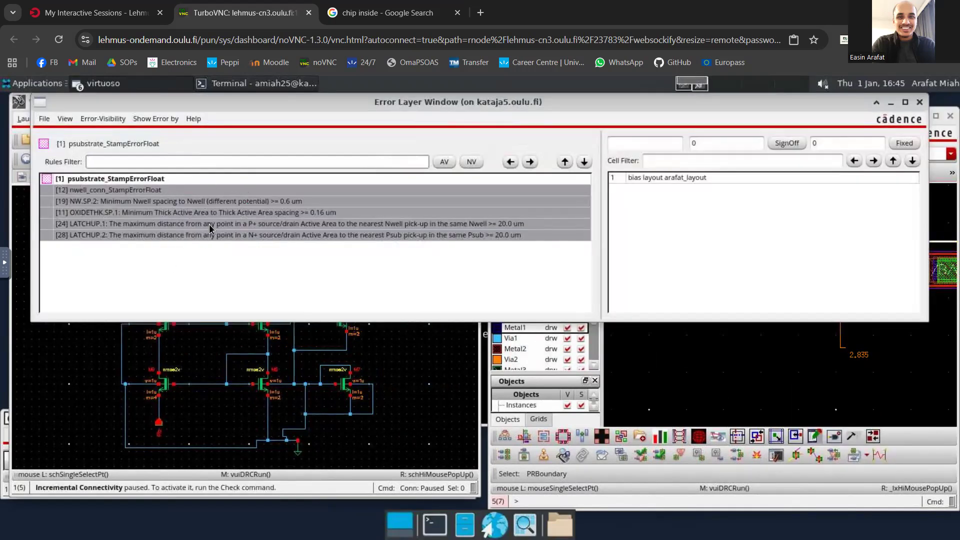
- Review the nwell_conn and psubstrate StampErrorFloat errors and the NW.SP.2 Nwell spacing errors in the DRC results
left_click(132, 192)
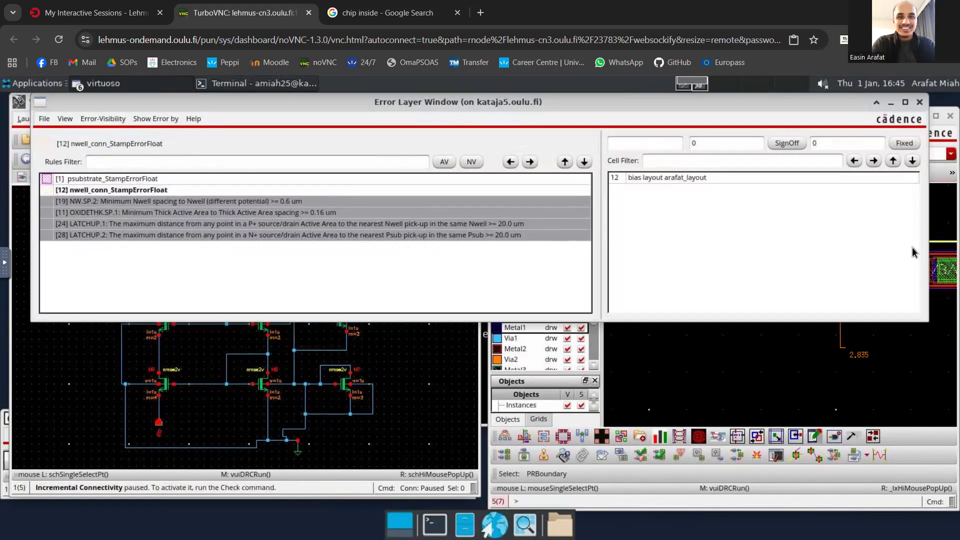
left_click(136, 180)
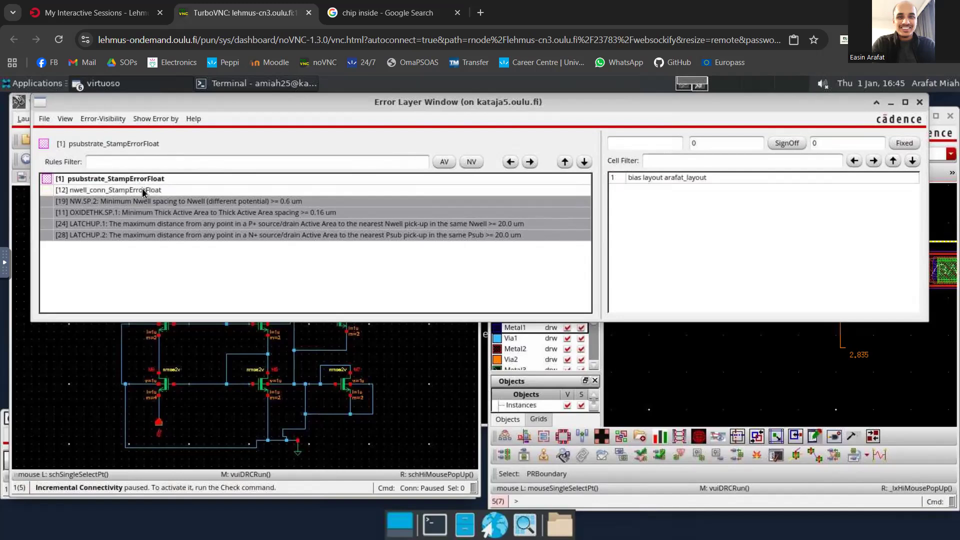
left_click(154, 203)
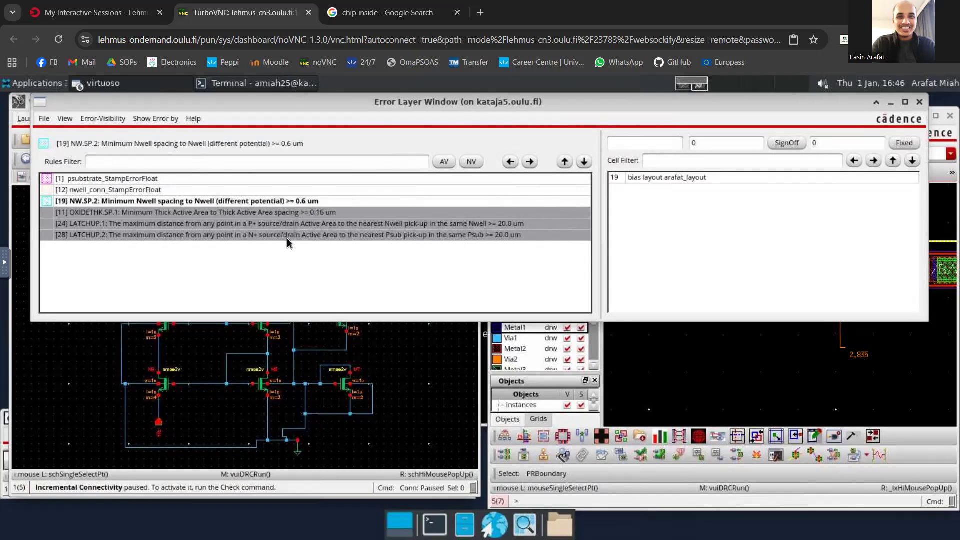
- Preview the OXIDETHK.SP.1 thick active spacing errors in the layout, then close the error list
left_click(230, 214)
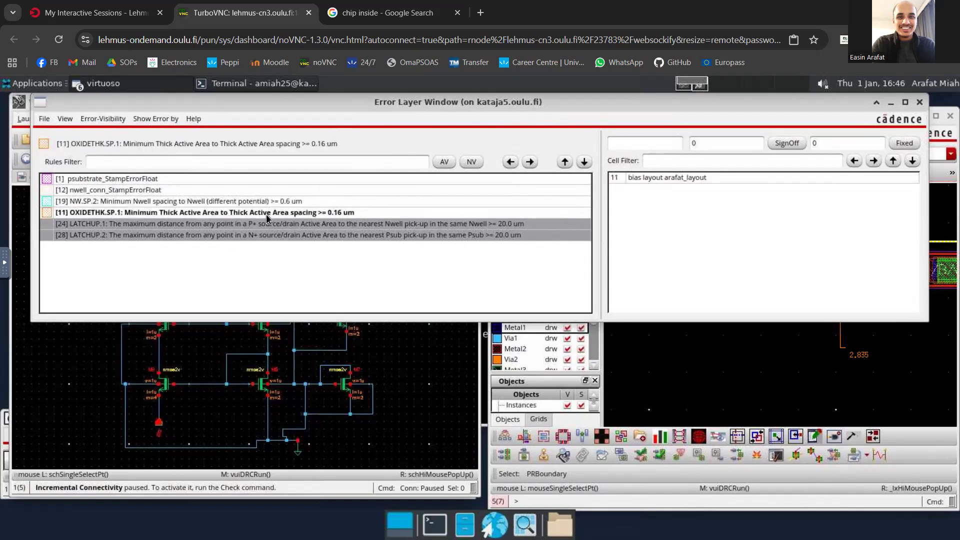
left_click(529, 162)
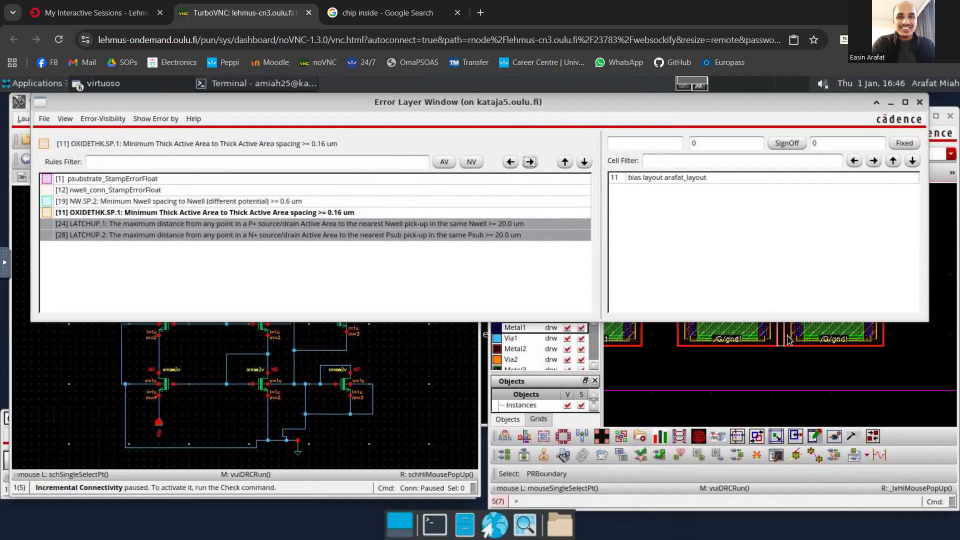
left_click(118, 214)
left_click(529, 161)
left_click(919, 102)
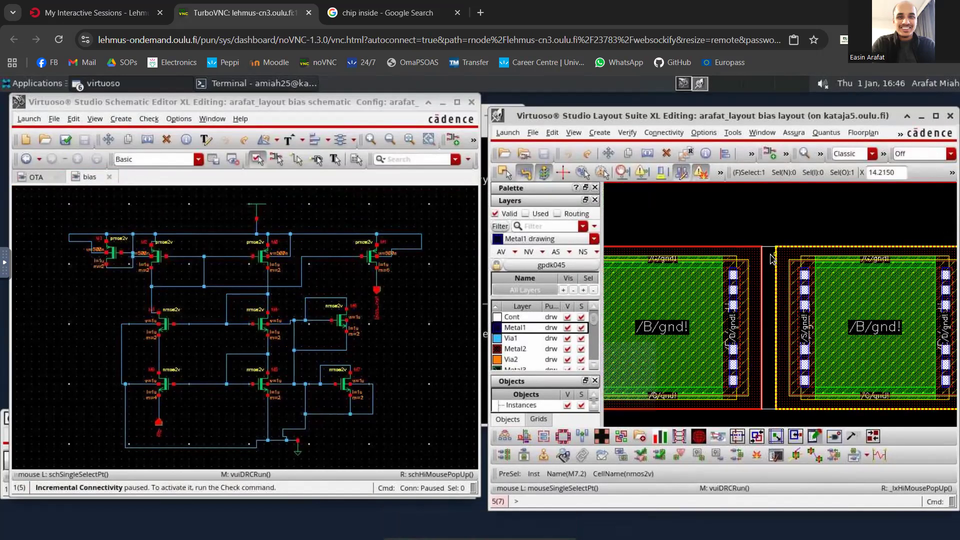
- Measure across the gap between the thick oxide edges of the two adjacent M7 instances, without keeping the ruler
scroll(771, 259, "up", 2, "ctrl")
key("k")
left_click(734, 260)
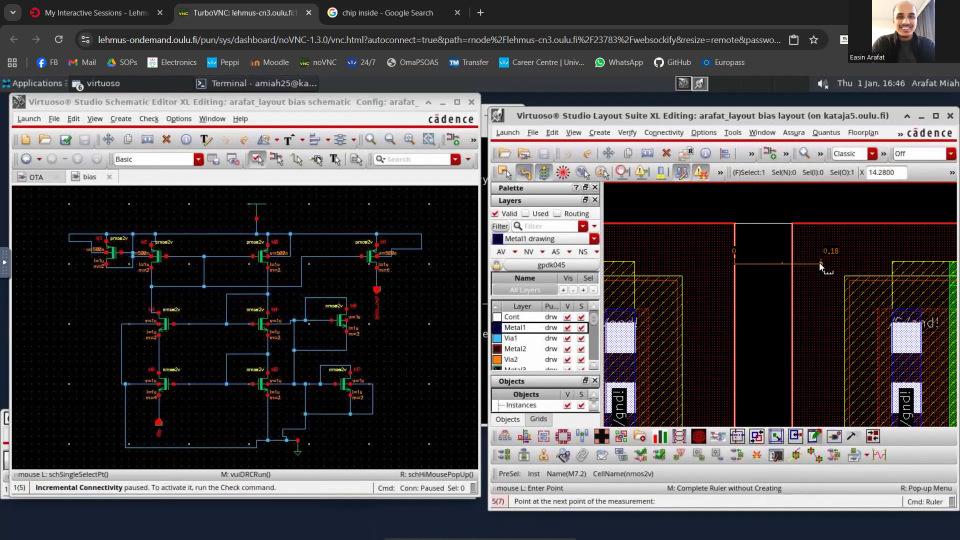
key("Escape")
scroll(771, 294, "down", 4)
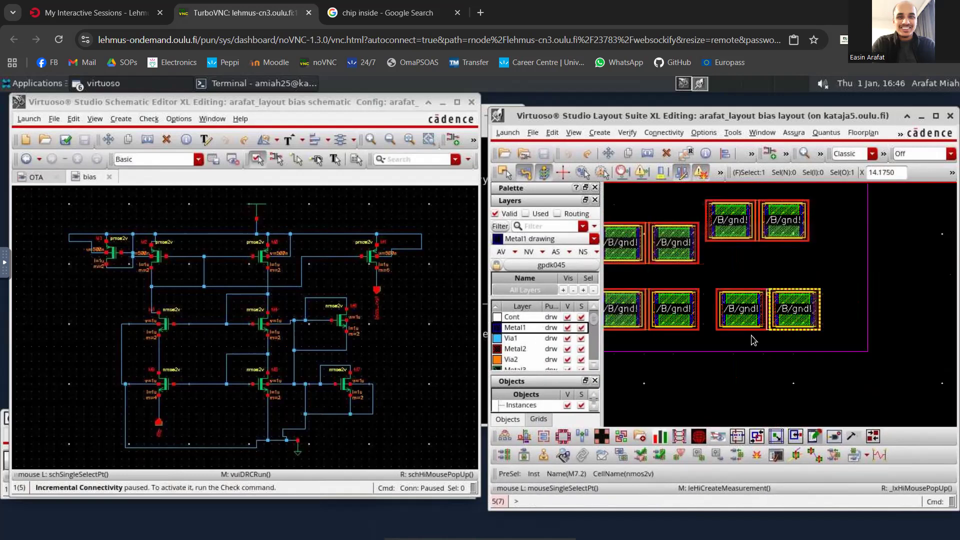
- Update the bias layout's components and nets from the schematic, keeping Metal1 pin as the I/O pin layer and 0.06 as width and height
scroll(753, 340, "down", 2)
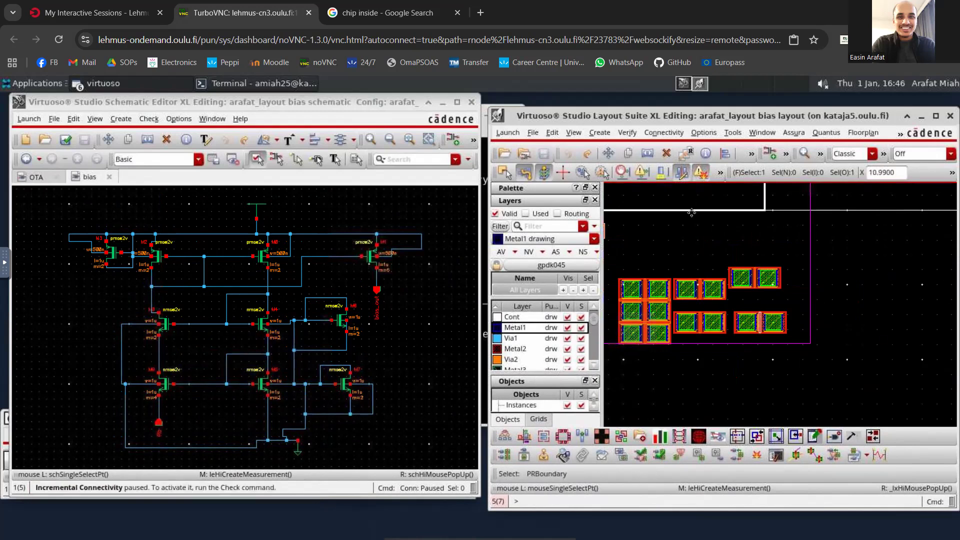
left_click(654, 132)
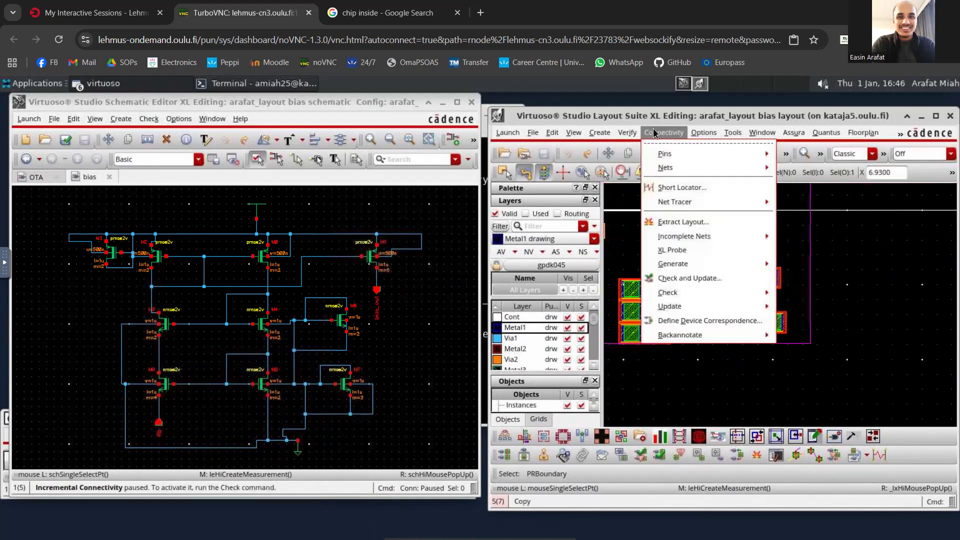
mouse_move(727, 308)
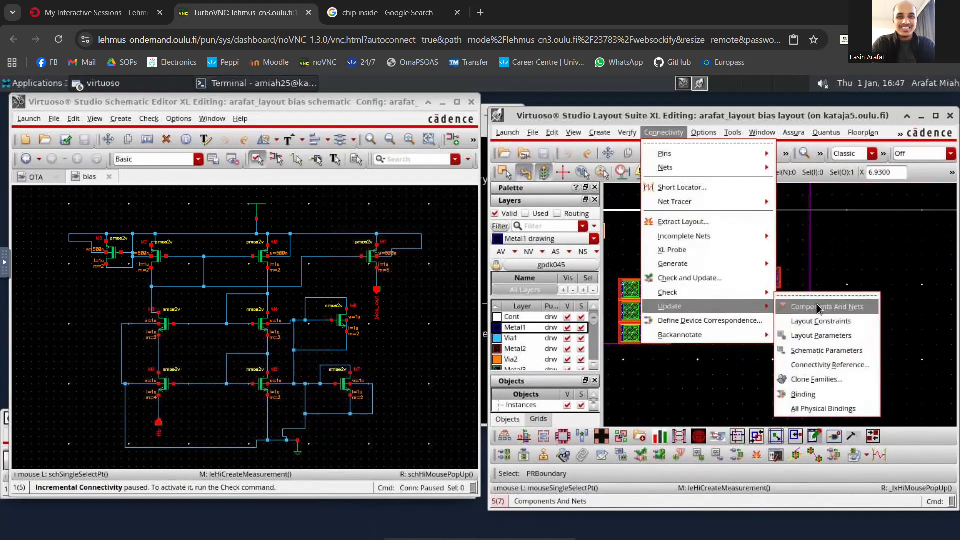
left_click(819, 308)
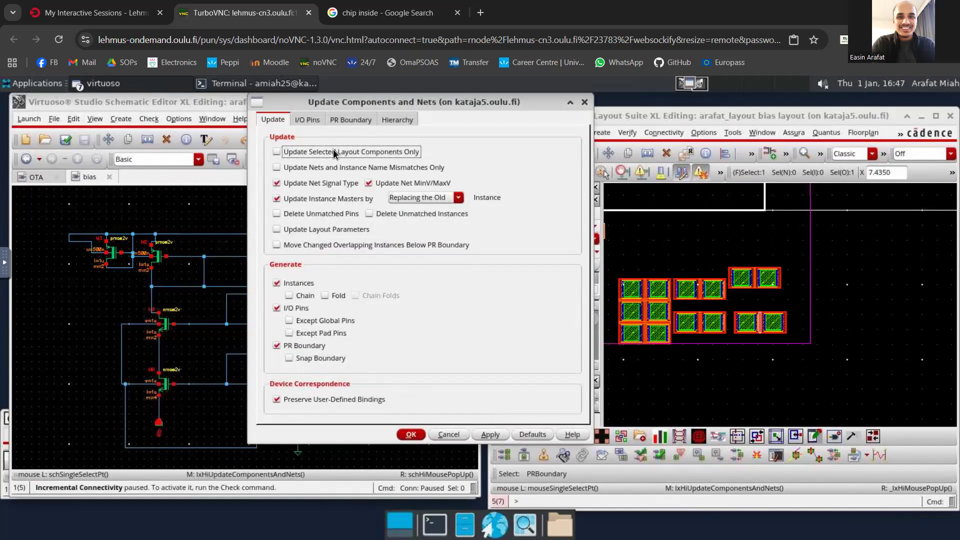
left_click(305, 119)
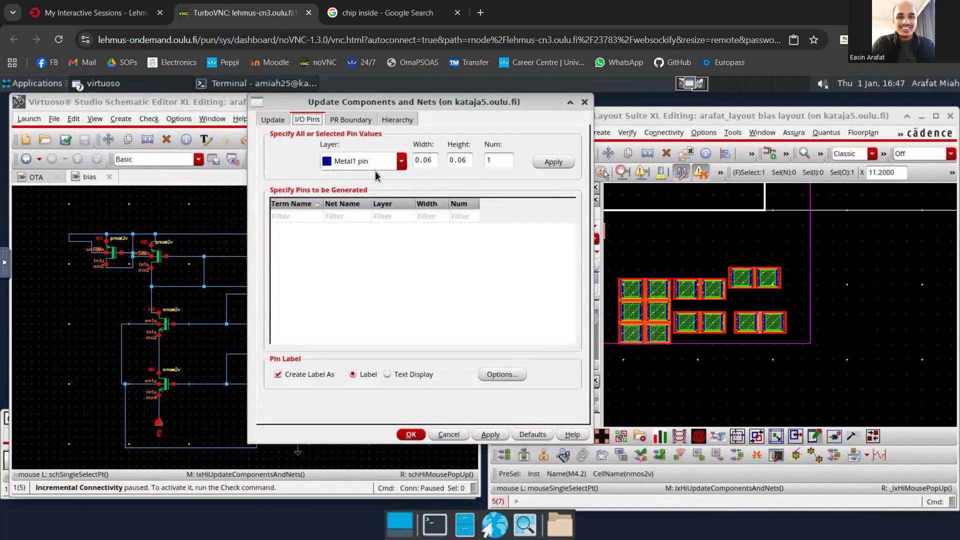
left_click(401, 162)
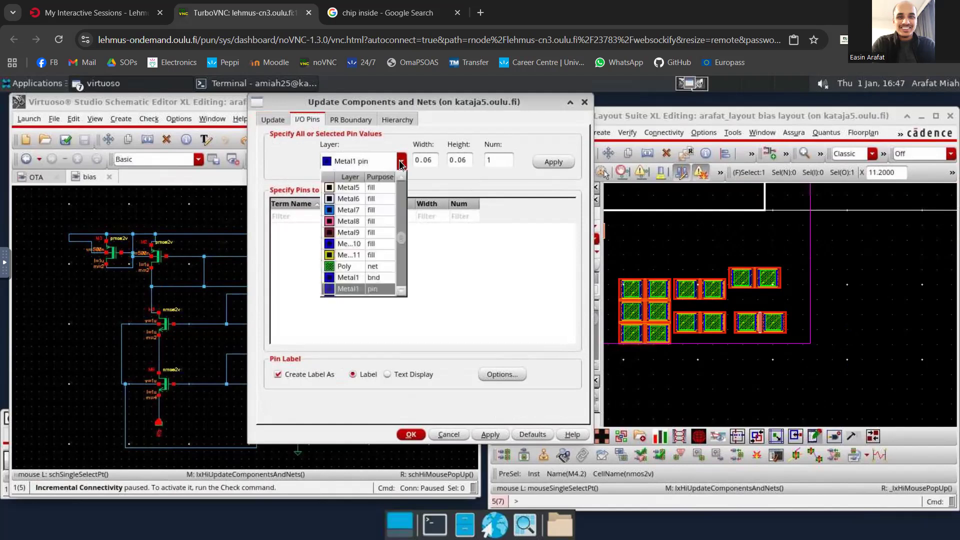
left_click(401, 162)
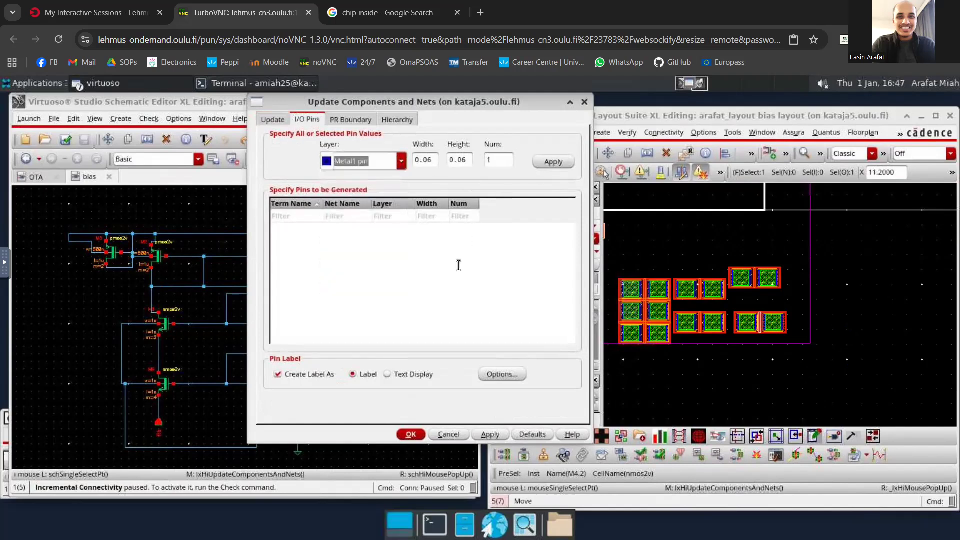
left_click(410, 434)
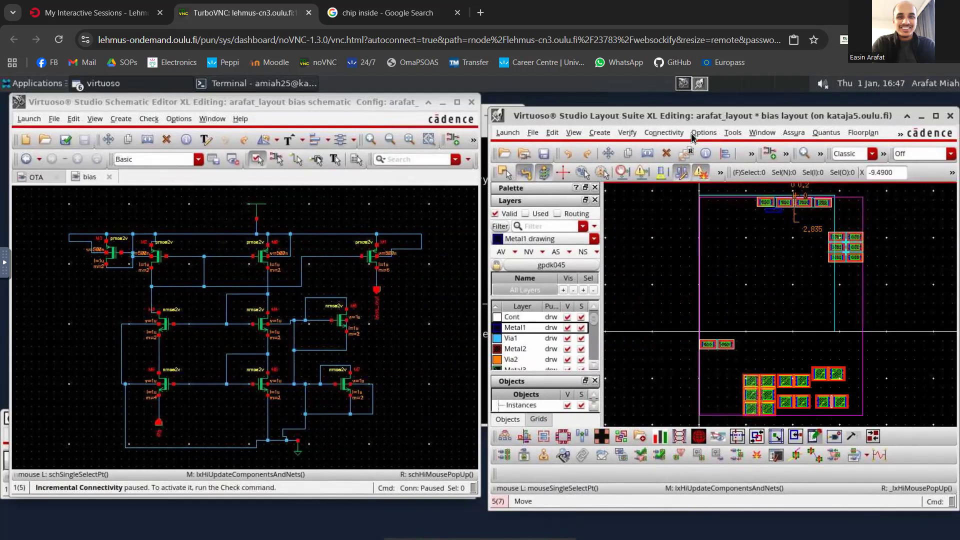
- Open the Annotation Browser in the layout and display the connection lines for all incomplete nets
left_click(713, 136)
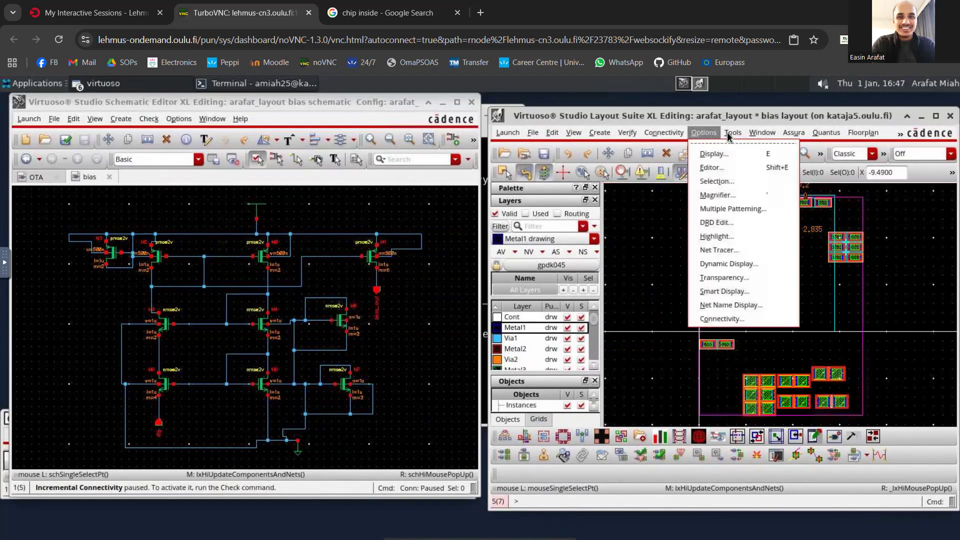
mouse_move(769, 134)
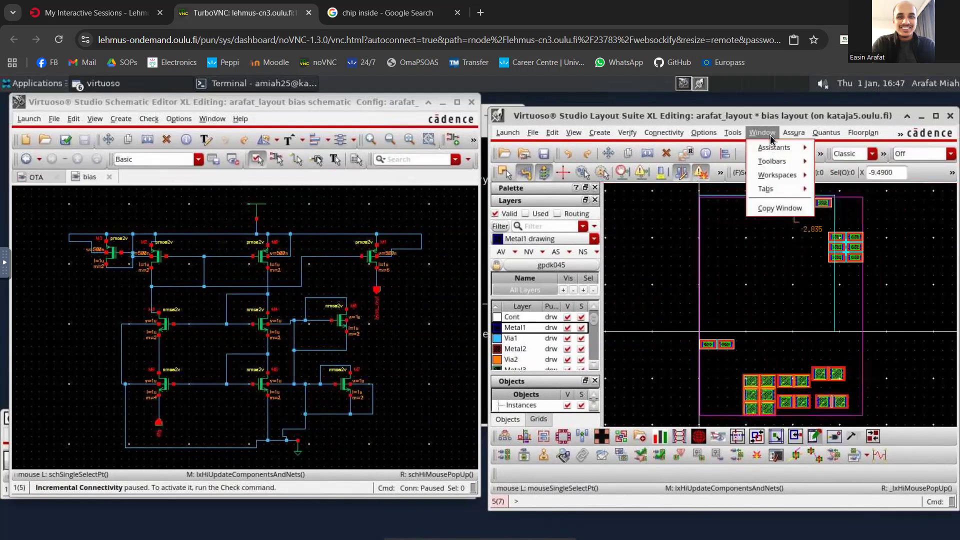
left_click(844, 146)
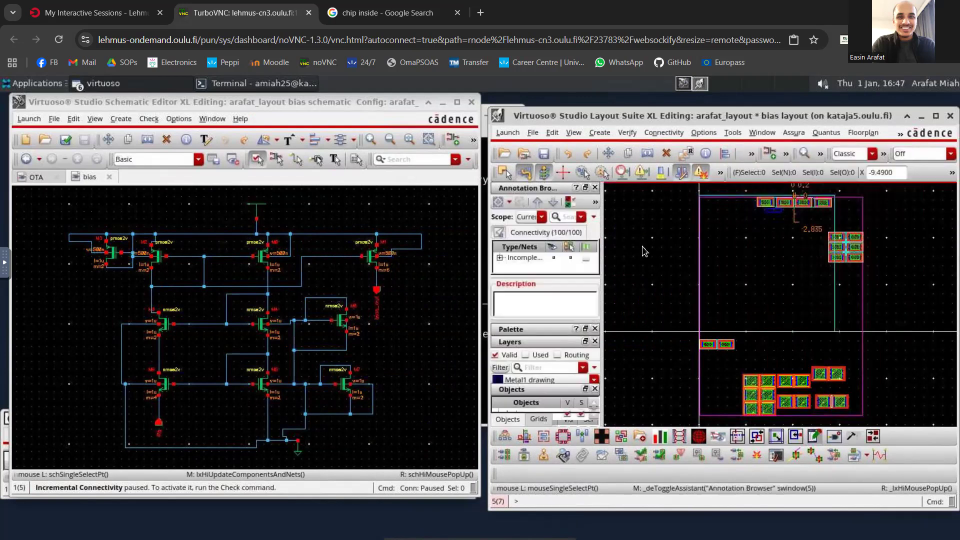
left_click(552, 259)
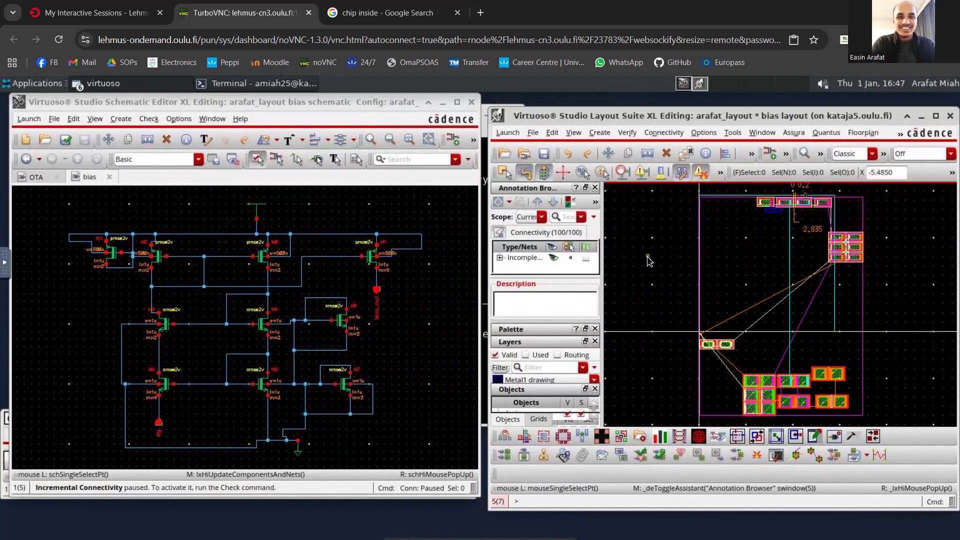
- Review the stop display level, snap modes and shape trimming in the layout's display options, close them, and inspect the upper transistor row
key("e")
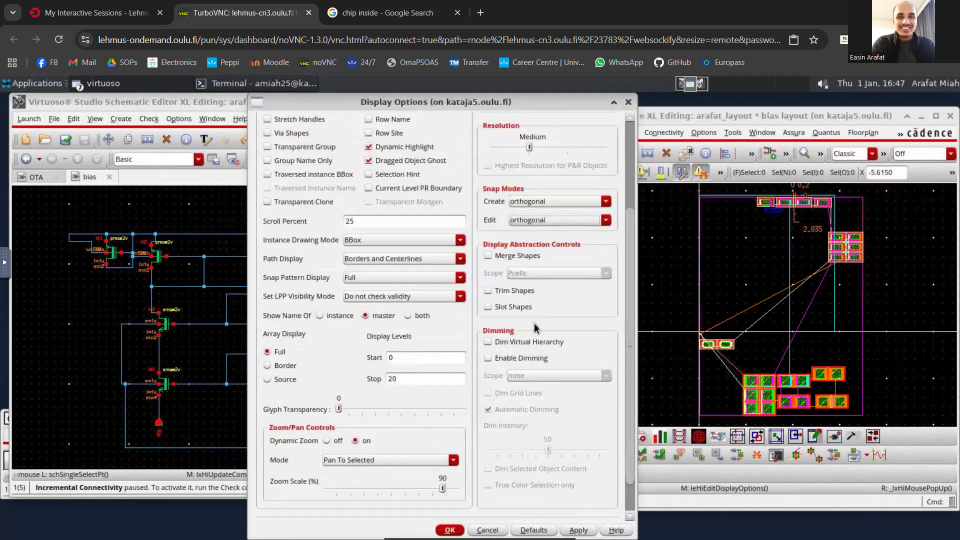
scroll(534, 323, "down", 1)
double_click(402, 340)
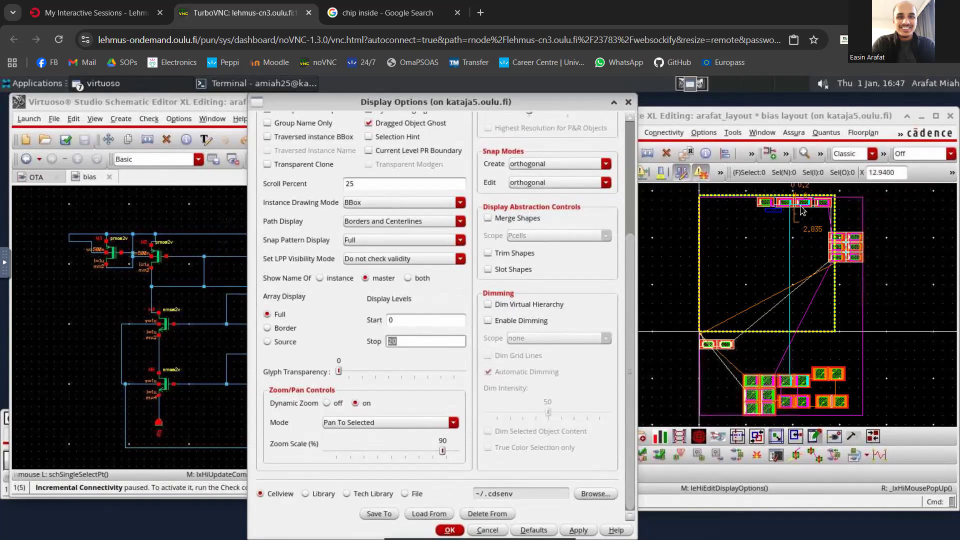
left_click(519, 255)
left_click(489, 255)
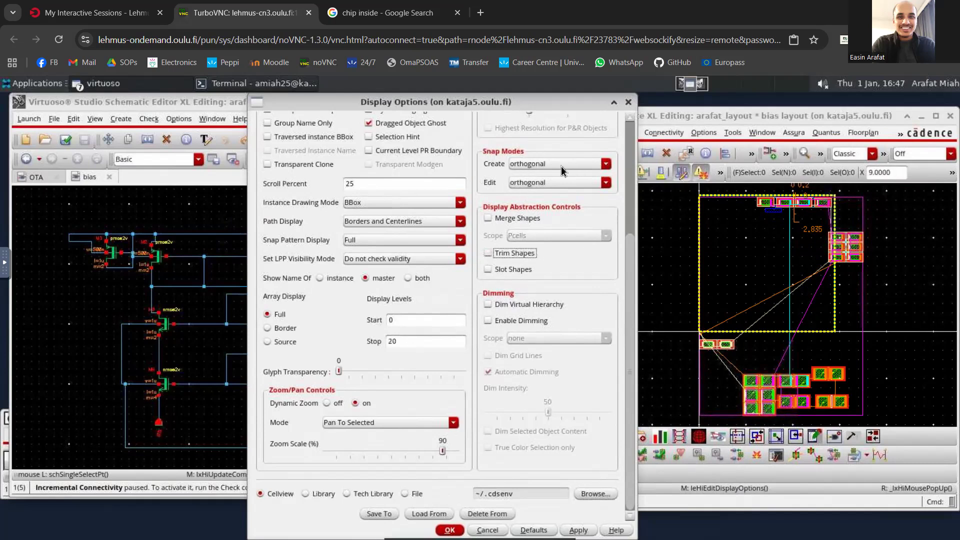
mouse_move(456, 525)
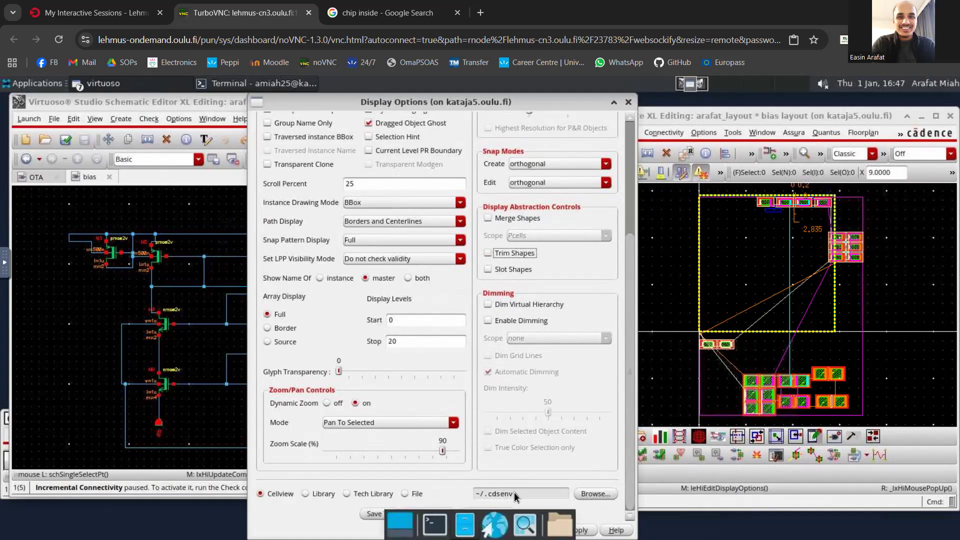
left_click(450, 530)
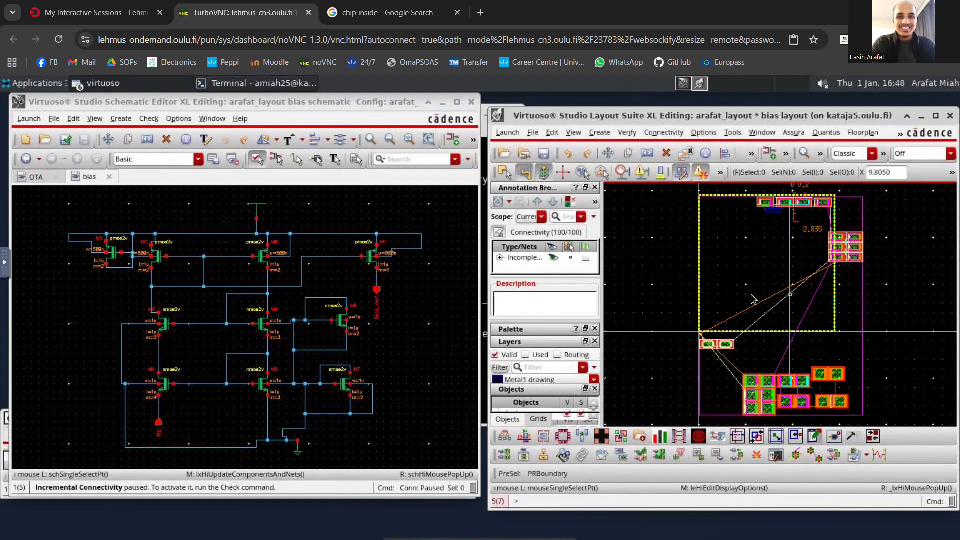
scroll(824, 188, "up", 1, "ctrl")
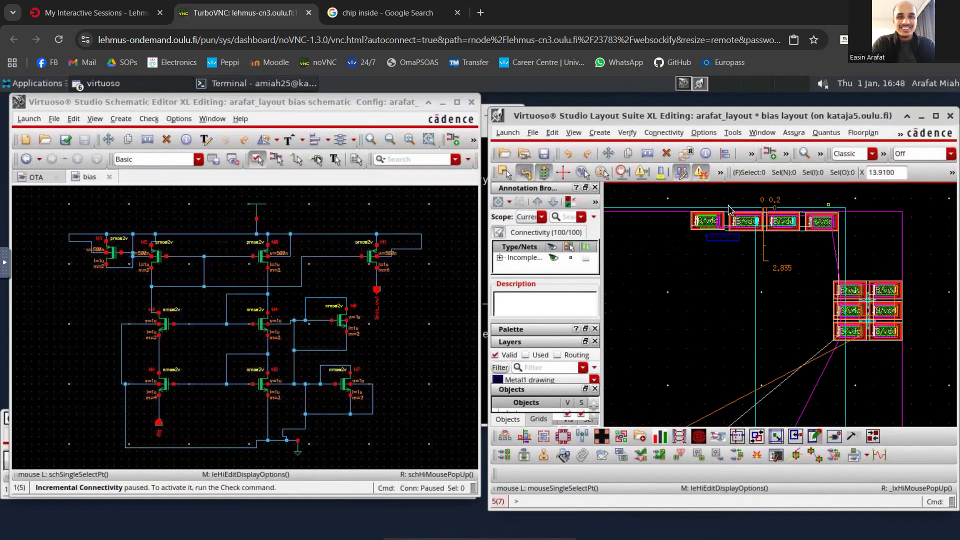
scroll(726, 397, "down", 1, "ctrl")
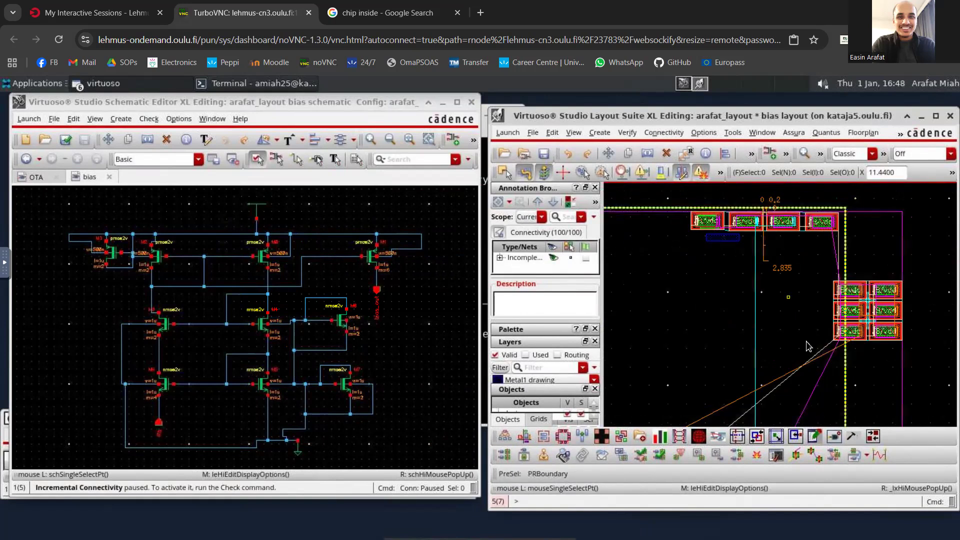